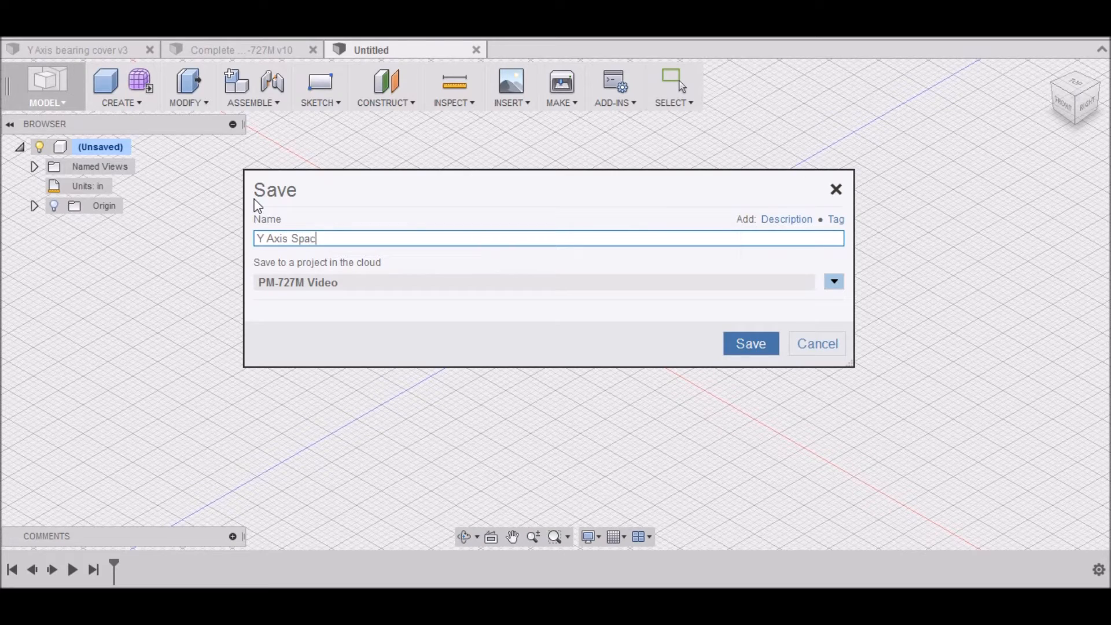
# Step: Save the new design as "Y Axis Spacer" in the PM-727M Video project
pyautogui.click(751, 345)
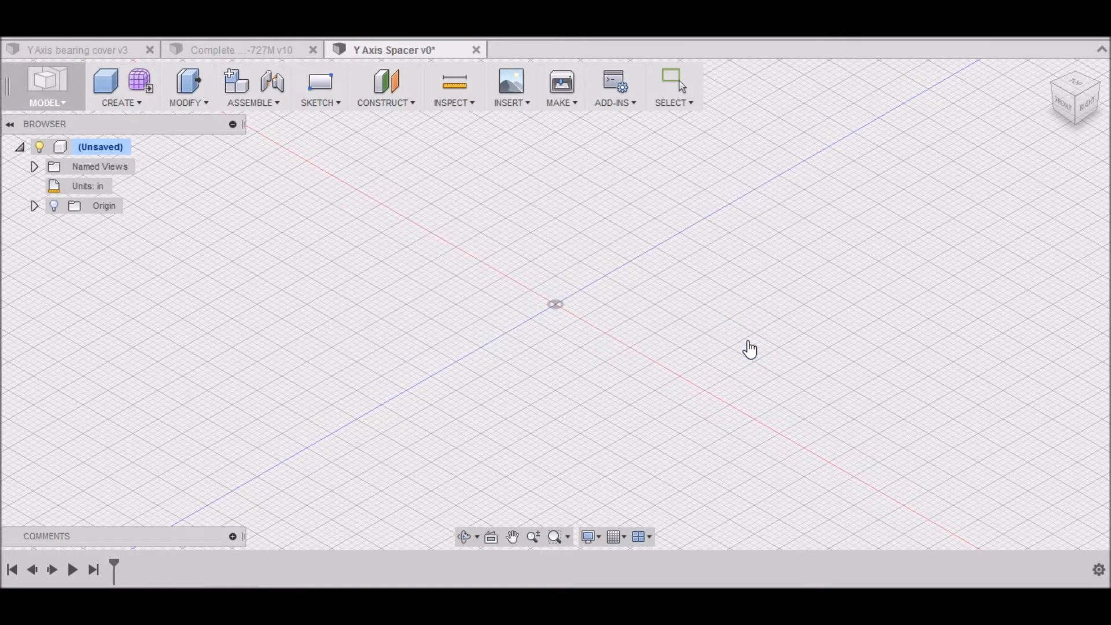
# Step: Insert the Y Axis Bearing Block from the project data into the current design, keeping its default position
pyautogui.click(24, 36)
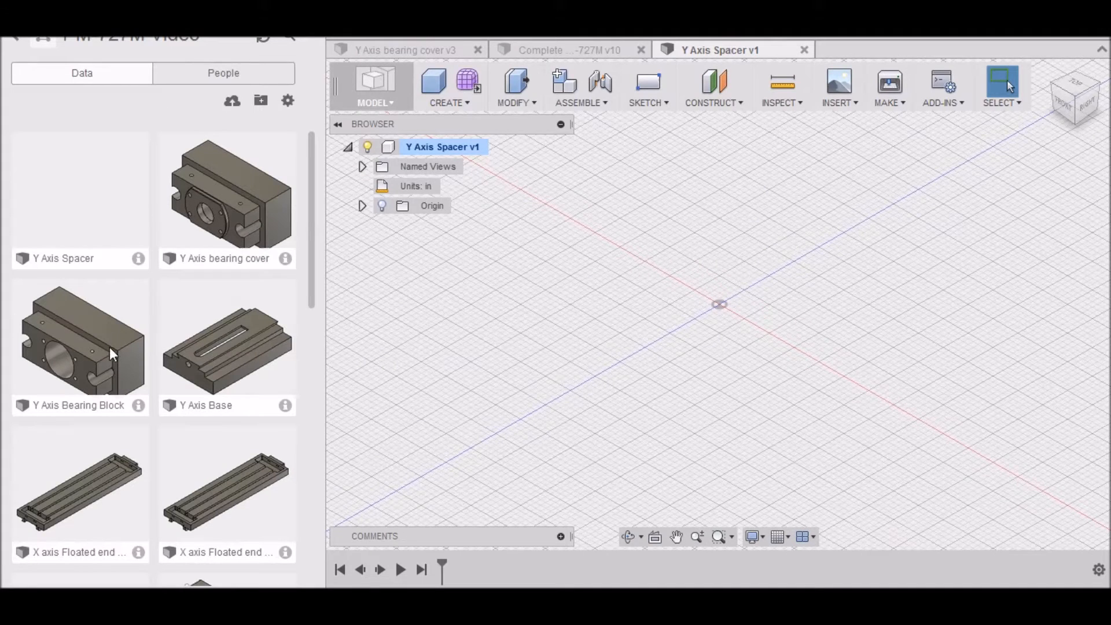
pyautogui.rightClick(74, 356)
pyautogui.click(110, 377)
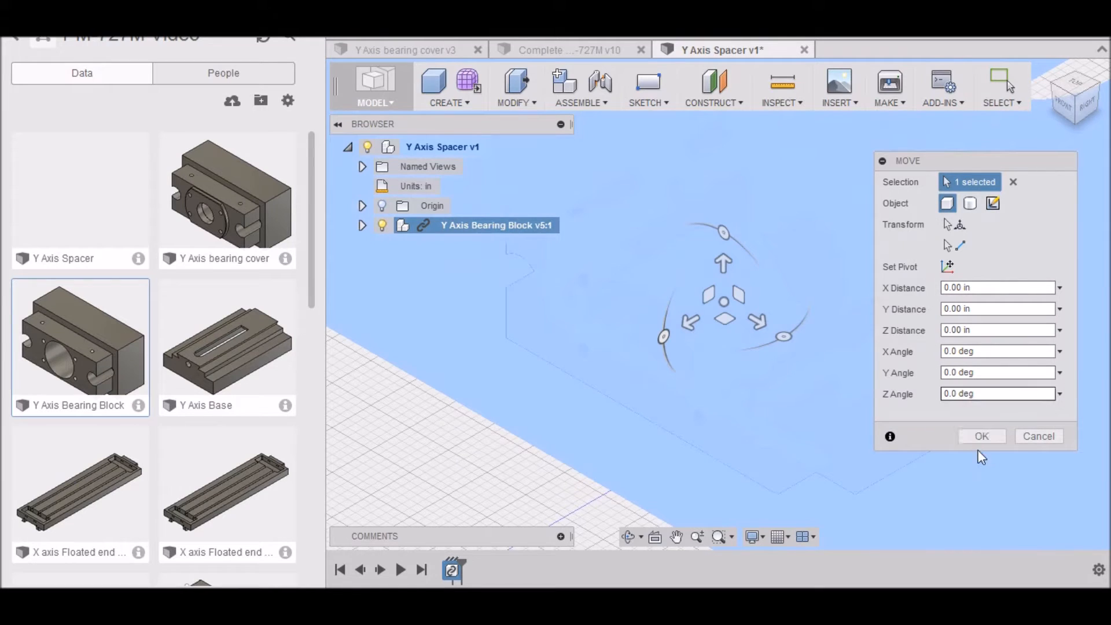
pyautogui.click(982, 436)
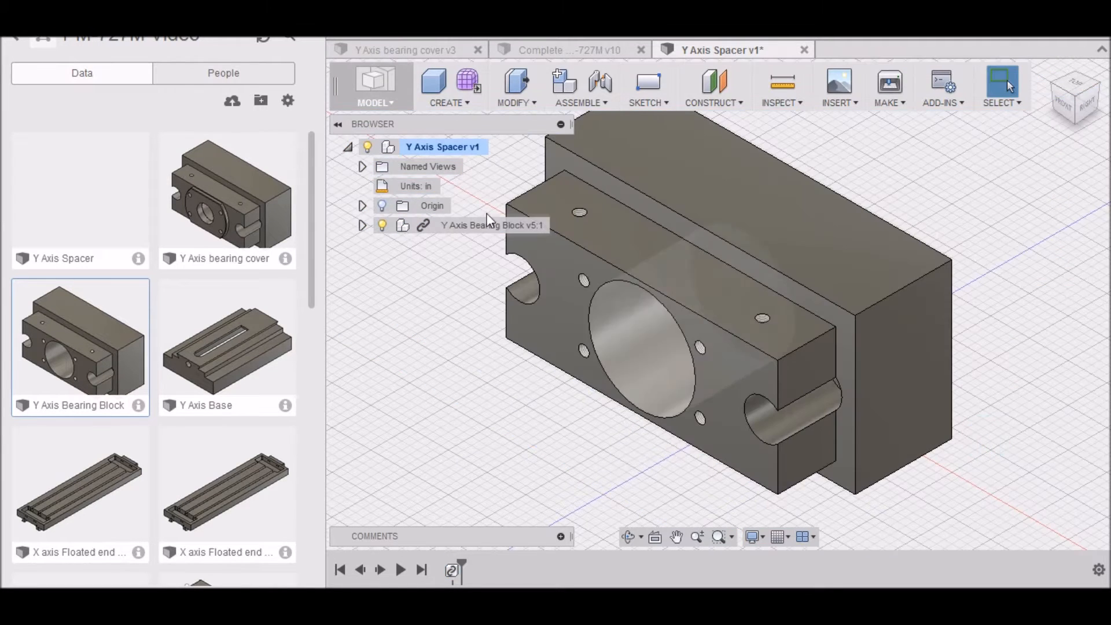
pyautogui.click(310, 34)
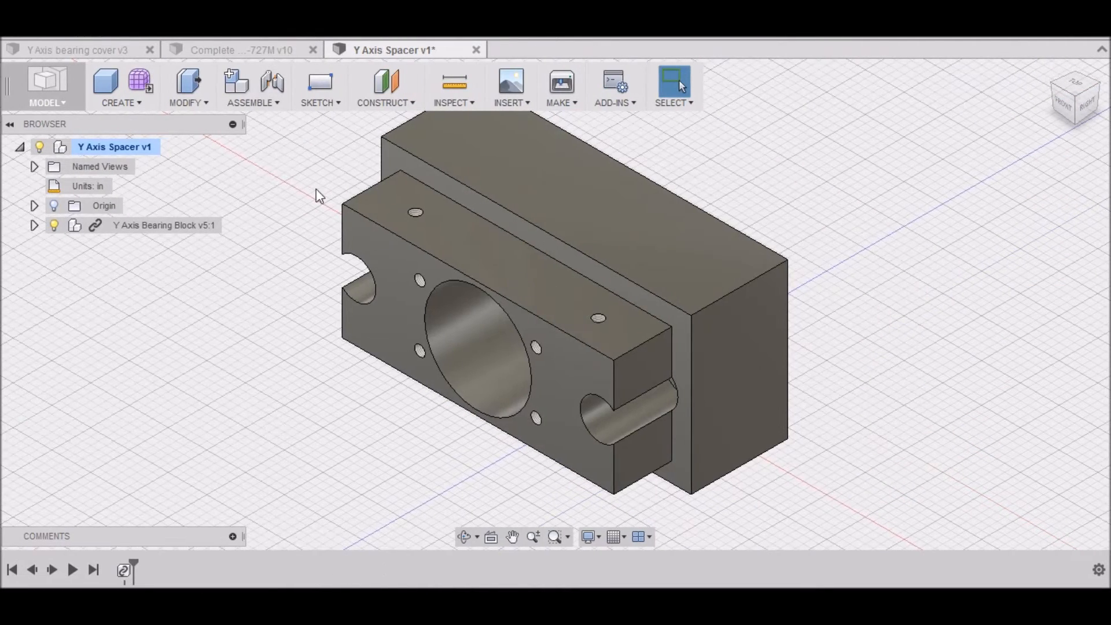
# Step: Break the link between the inserted Y Axis Bearing Block component and its source design
pyautogui.scroll(2, 533, 301)
pyautogui.scroll(-5, 572, 301)
pyautogui.scroll(-2, 589, 330)
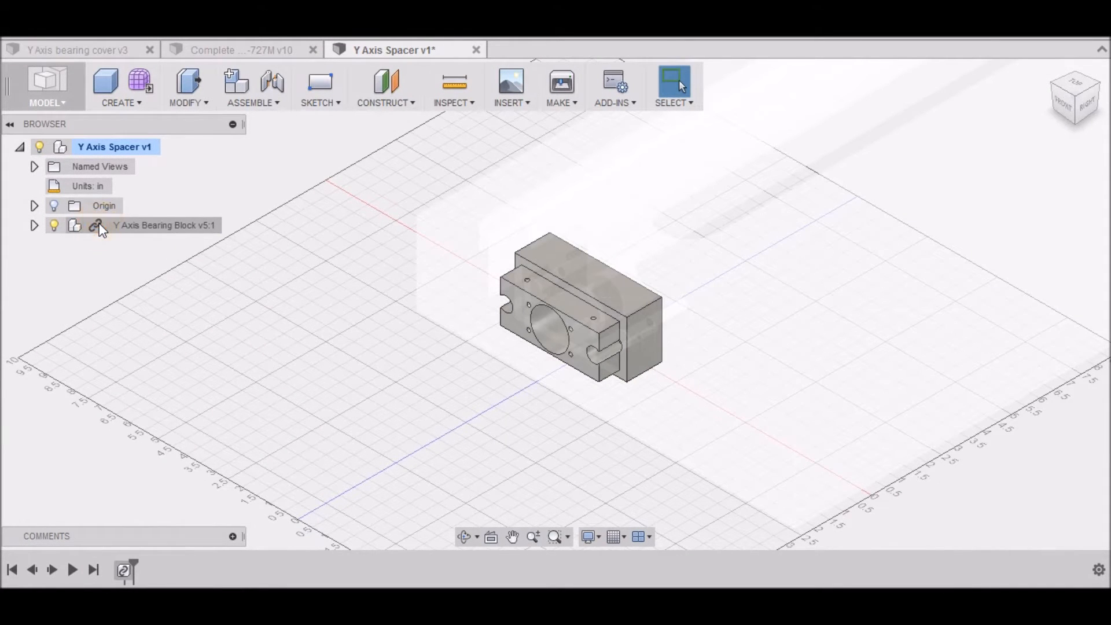
pyautogui.click(102, 230)
pyautogui.rightClick(102, 229)
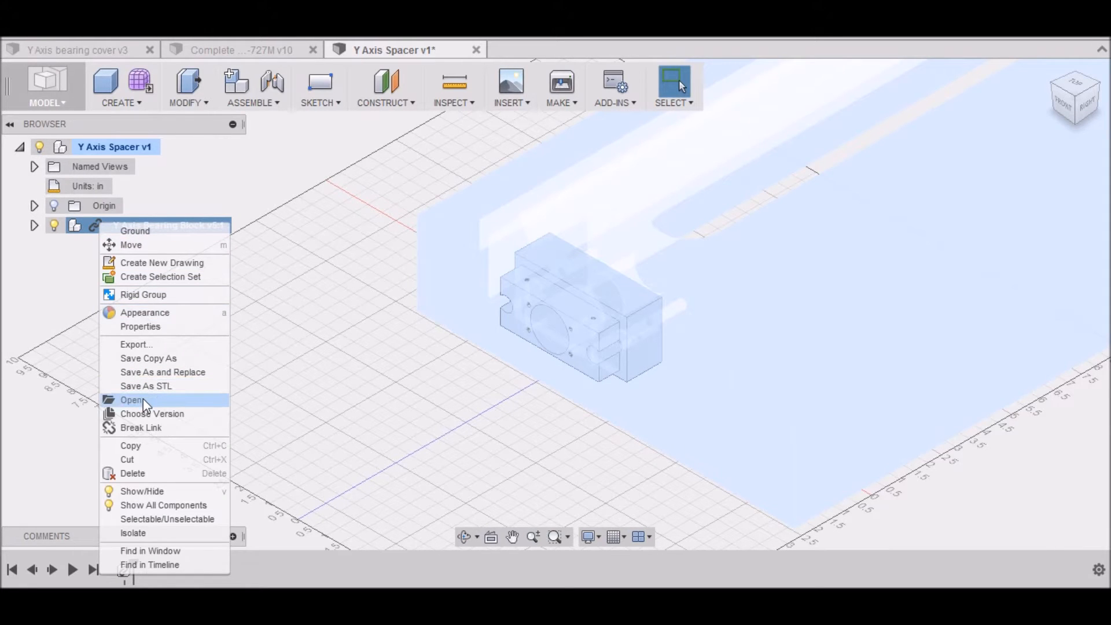
pyautogui.click(142, 428)
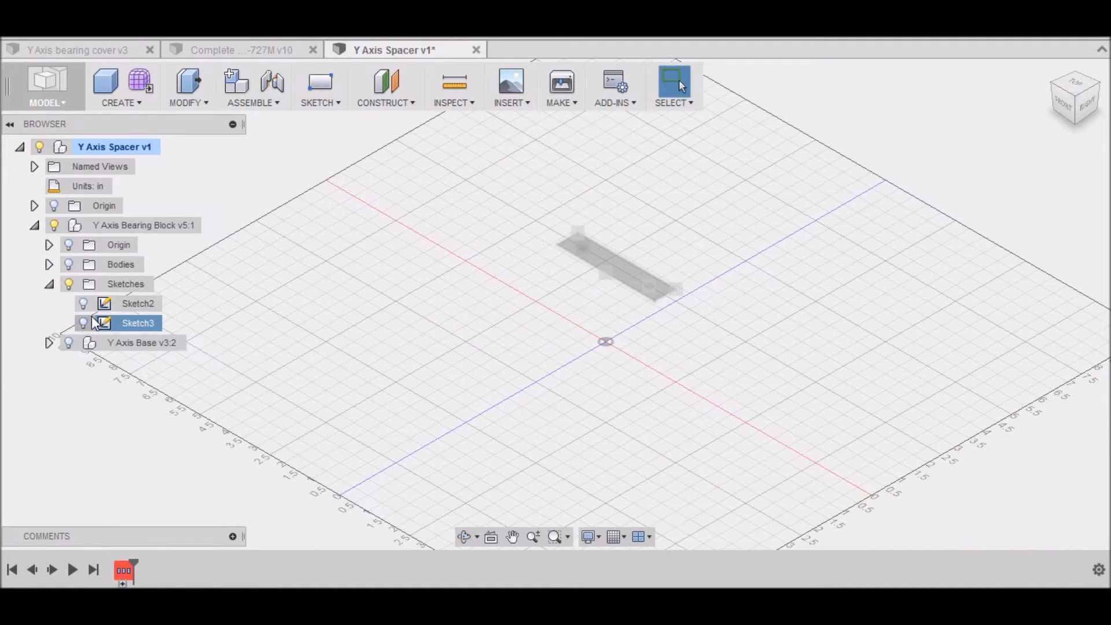
# Step: Show the bearing block's Sketch2 and look at it from the front
pyautogui.click(82, 302)
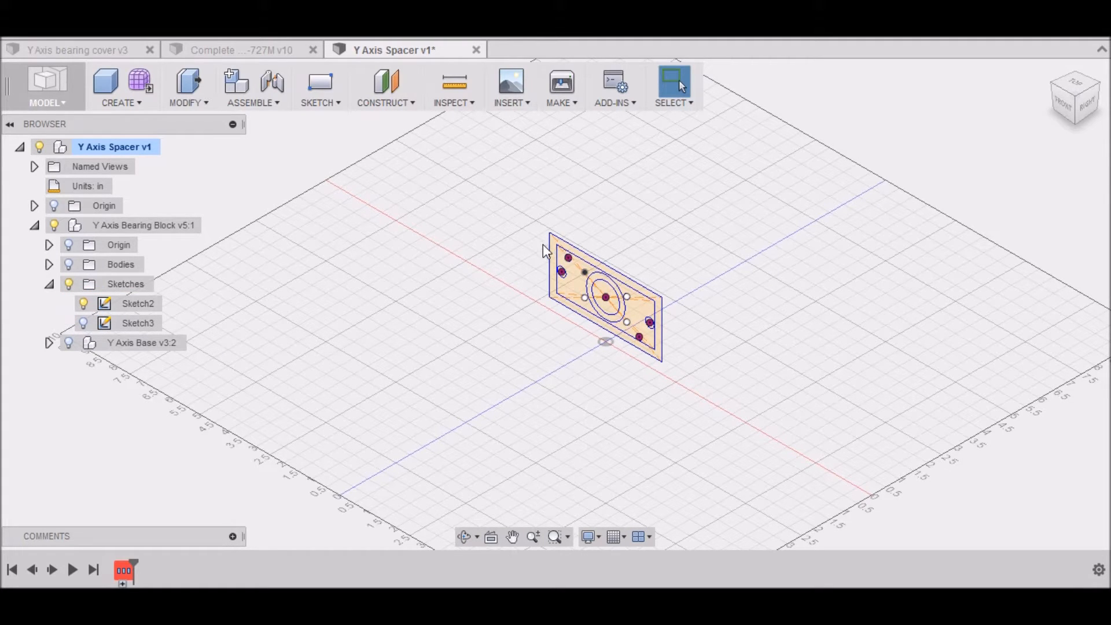
pyautogui.click(1071, 110)
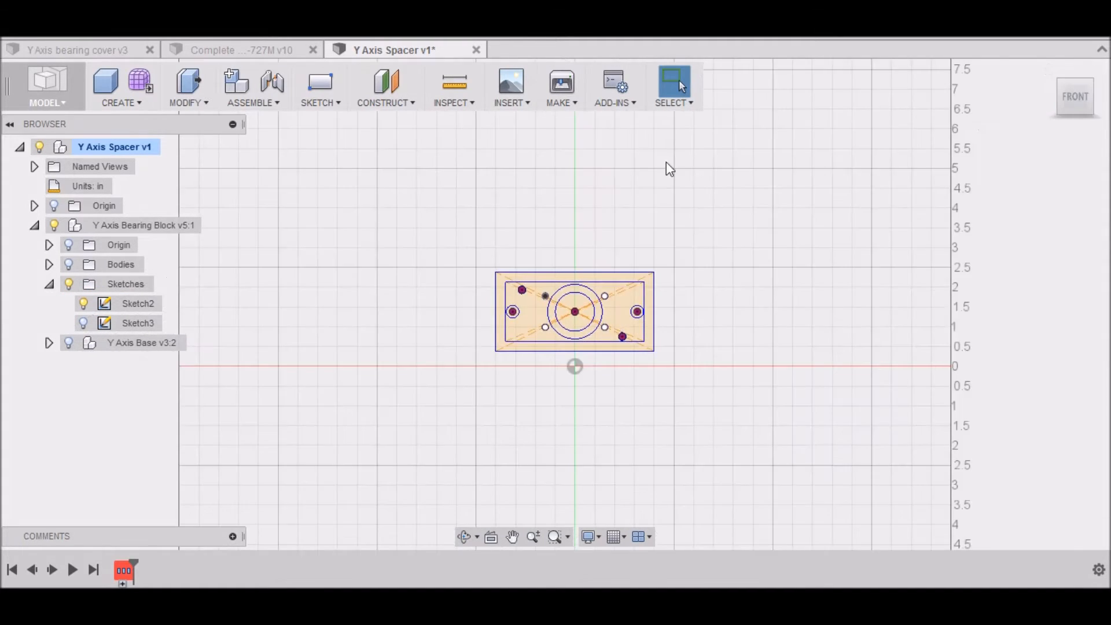
pyautogui.scroll(2, 637, 265)
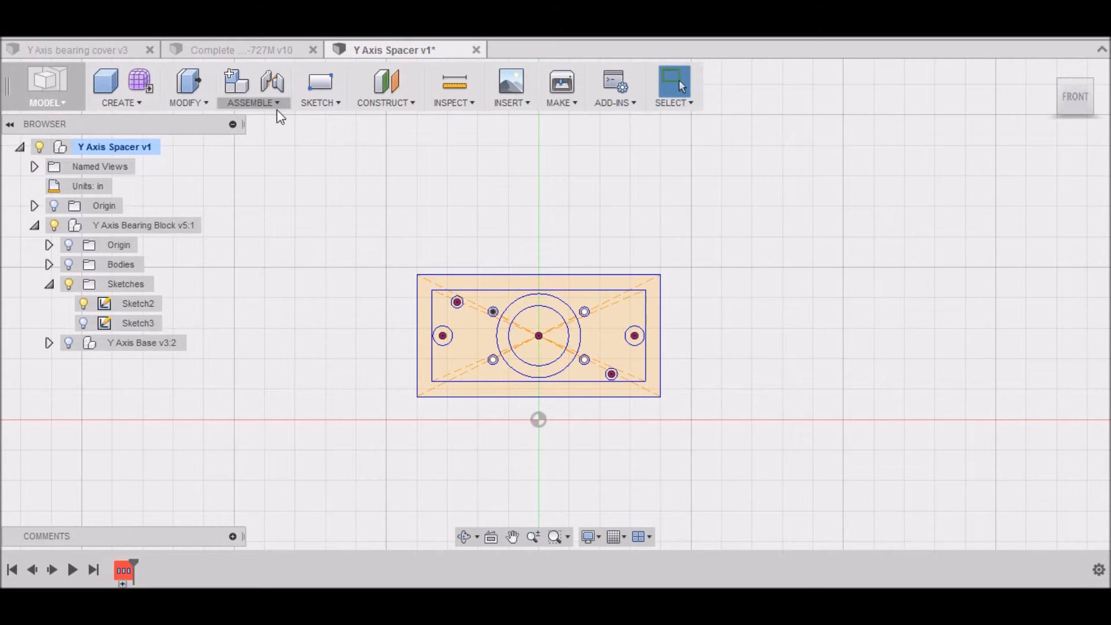
# Step: Start a new sketch on the front origin plane, over the bearing block's Sketch2 outline
pyautogui.click(339, 104)
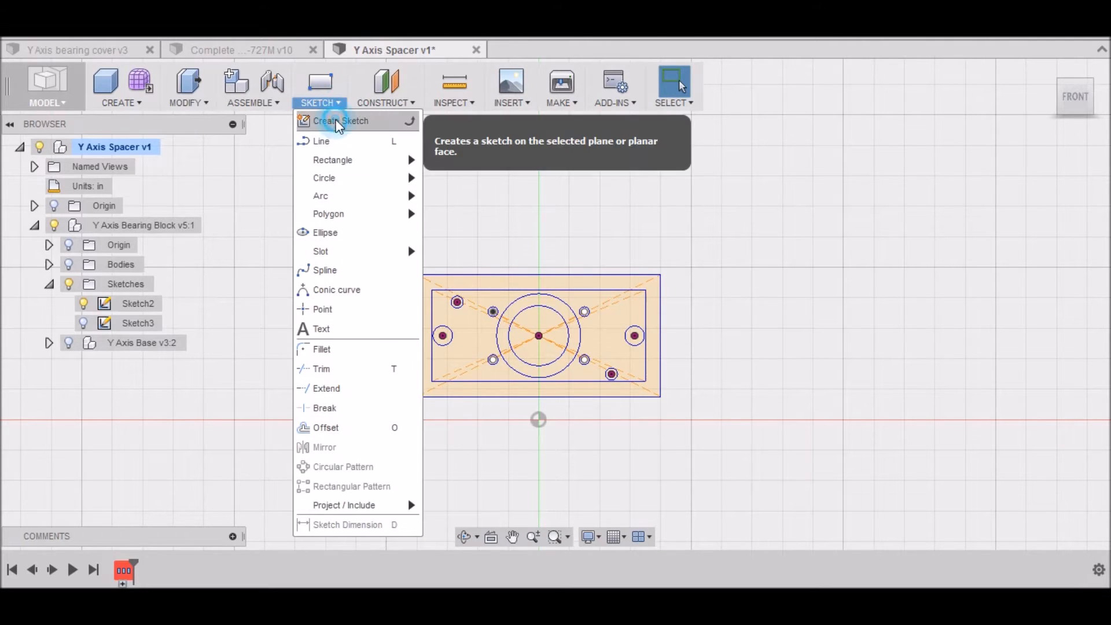
pyautogui.click(340, 122)
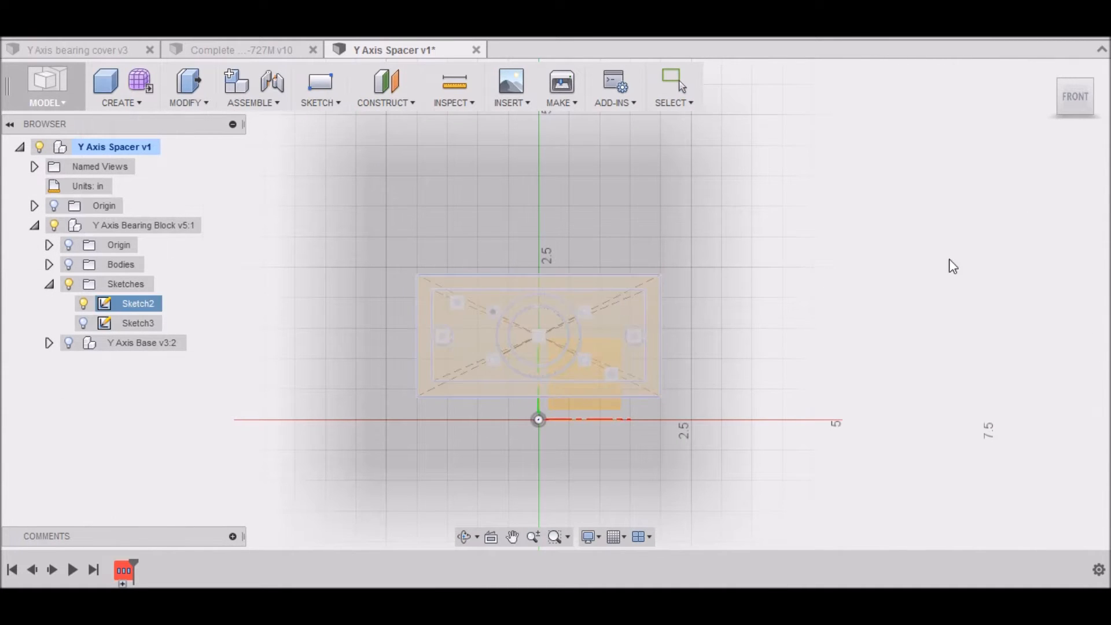
pyautogui.moveTo(1071, 107)
pyautogui.mouseDown()
pyautogui.moveTo(1034, 121)
pyautogui.moveTo(1062, 110)
pyautogui.mouseUp()
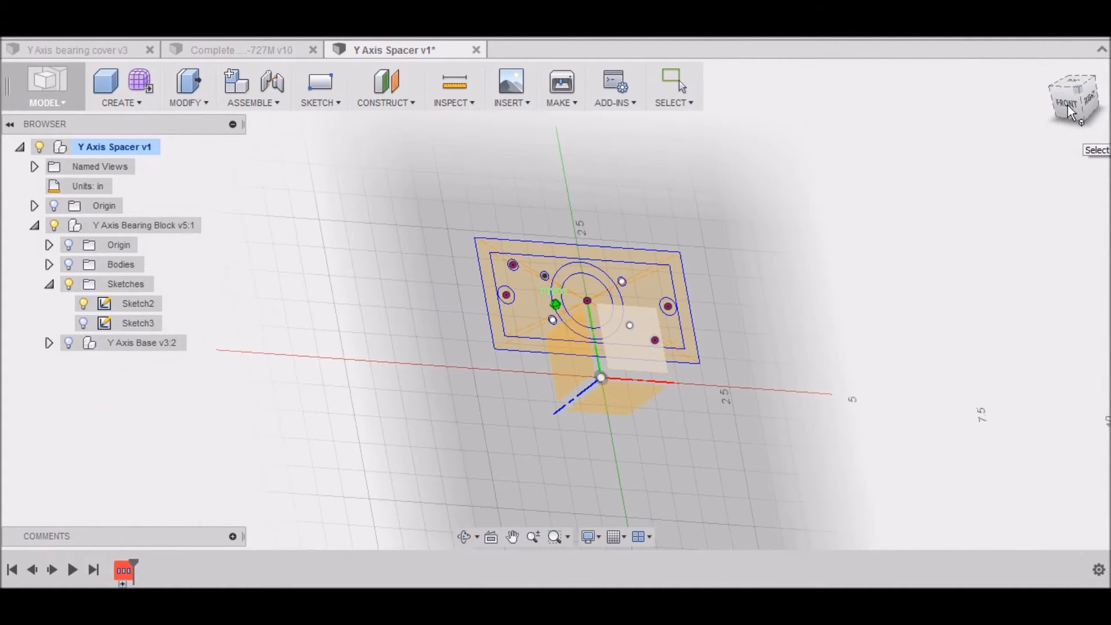
pyautogui.click(671, 316)
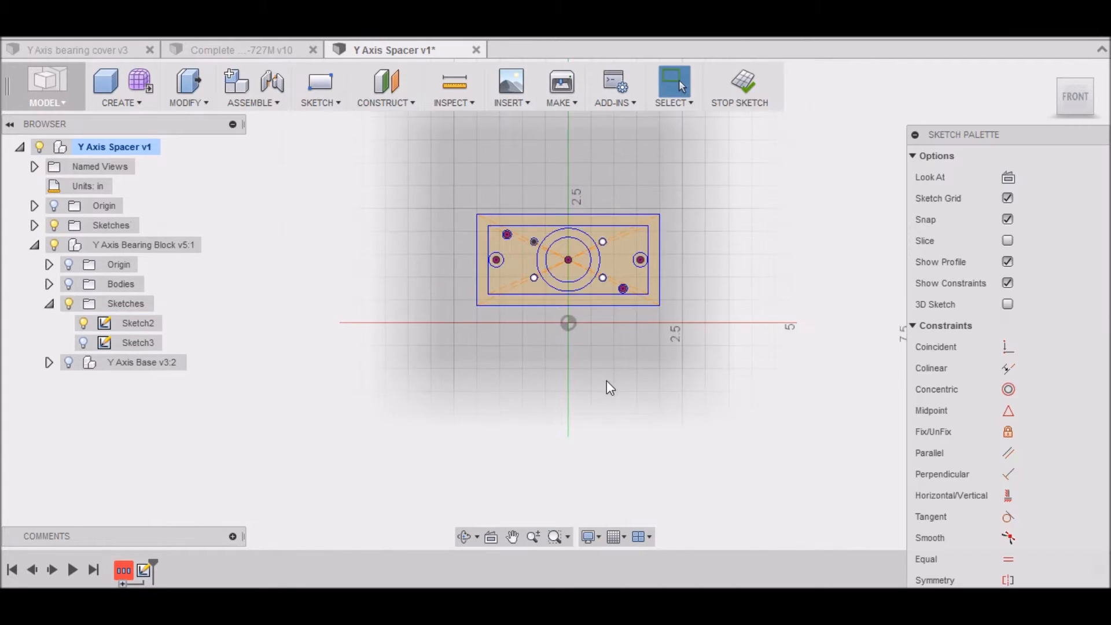
pyautogui.scroll(5, 703, 277)
pyautogui.scroll(-3, 492, 280)
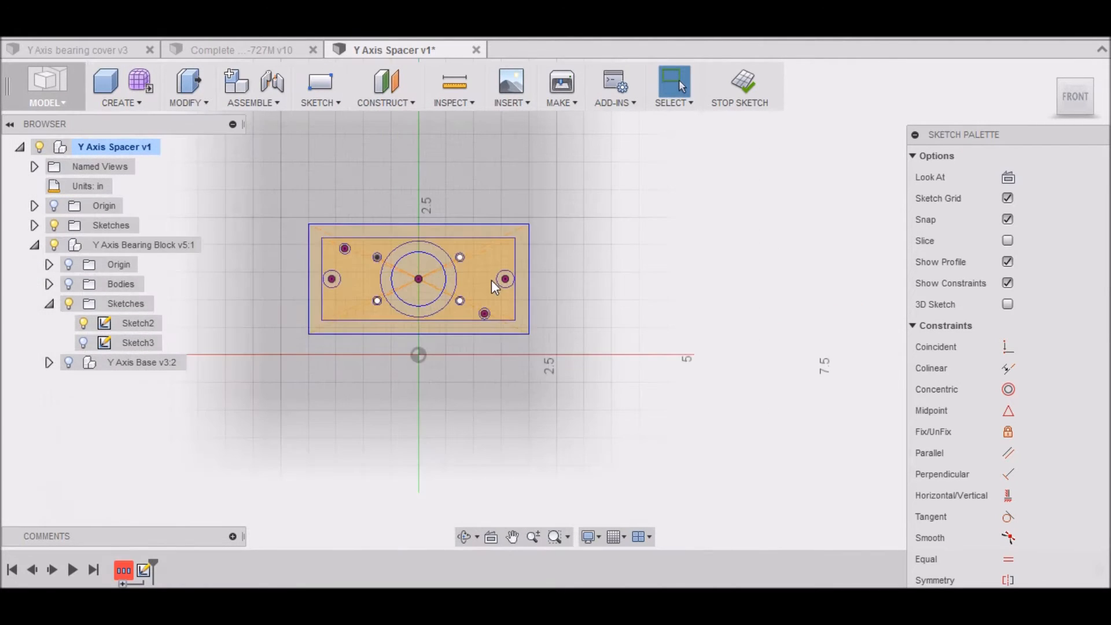
pyautogui.scroll(2, 332, 221)
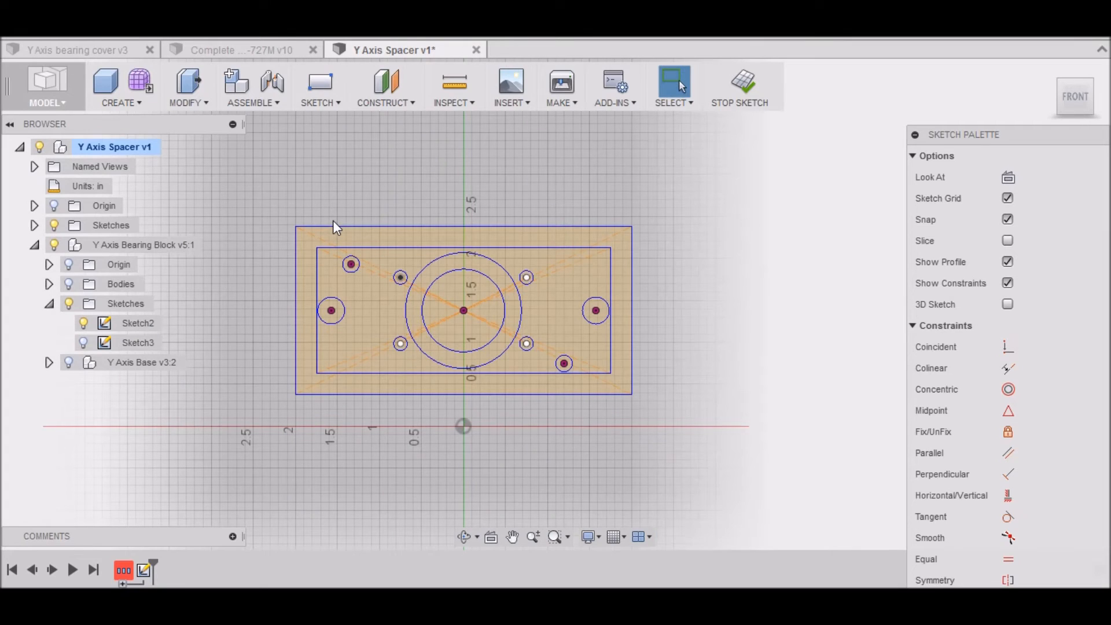
pyautogui.click(338, 103)
pyautogui.moveTo(342, 158)
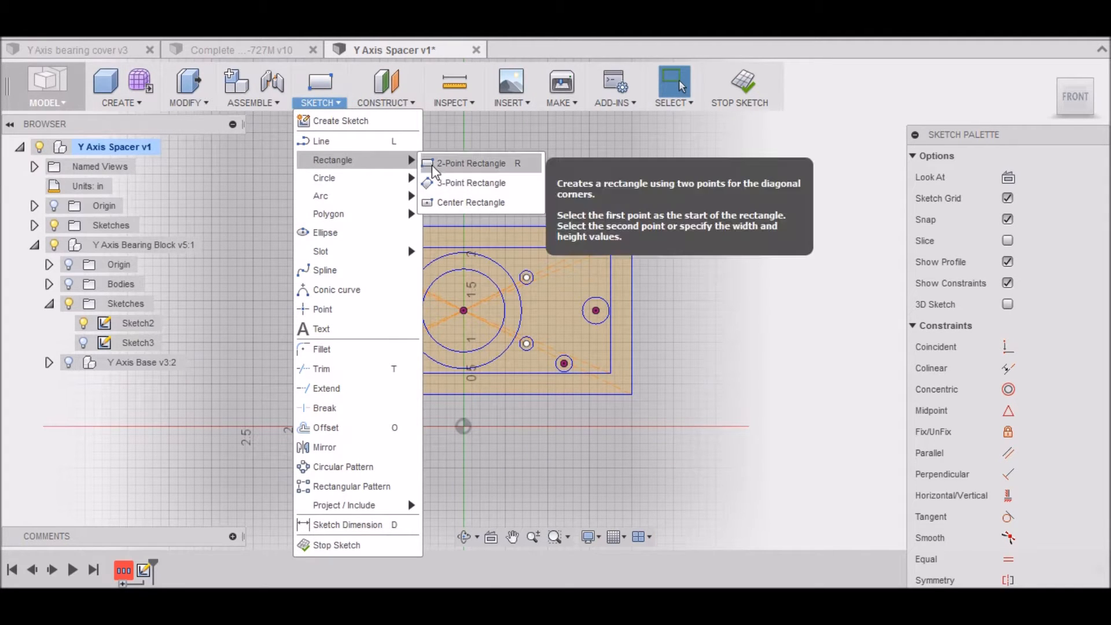
pyautogui.click(445, 204)
pyautogui.click(465, 310)
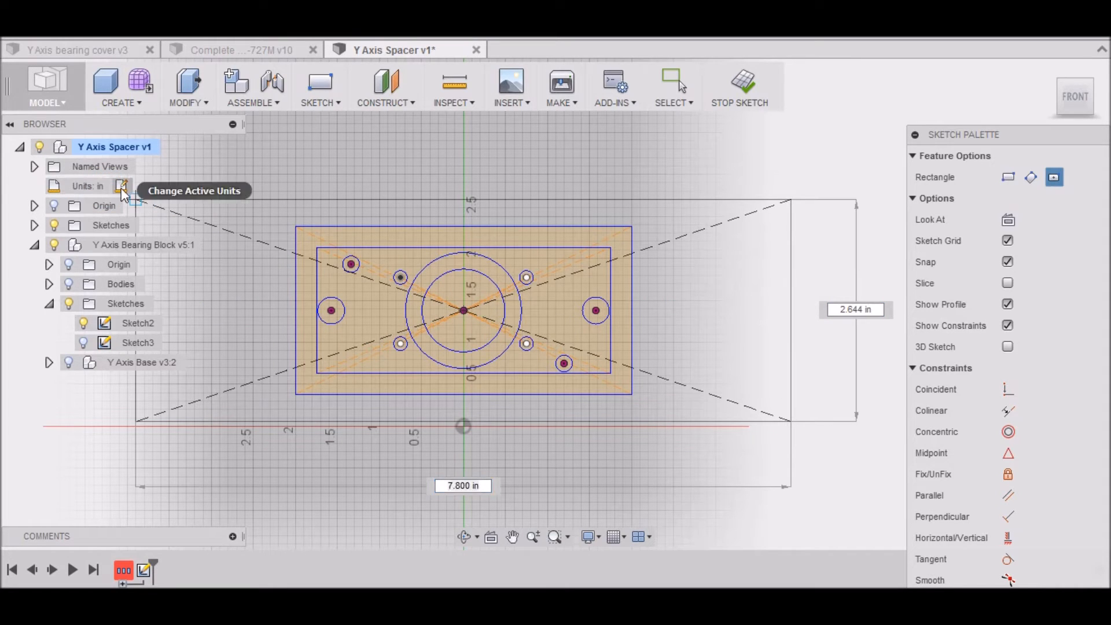
# Step: Change the design's active units to Millimeter
pyautogui.click(121, 186)
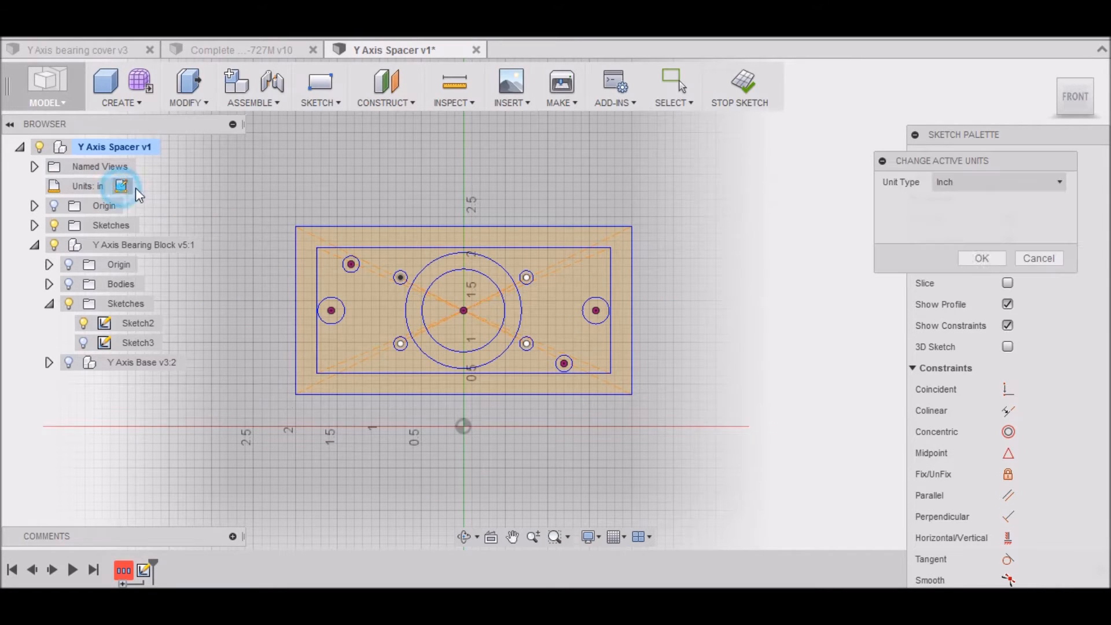
pyautogui.click(1052, 179)
pyautogui.click(1022, 218)
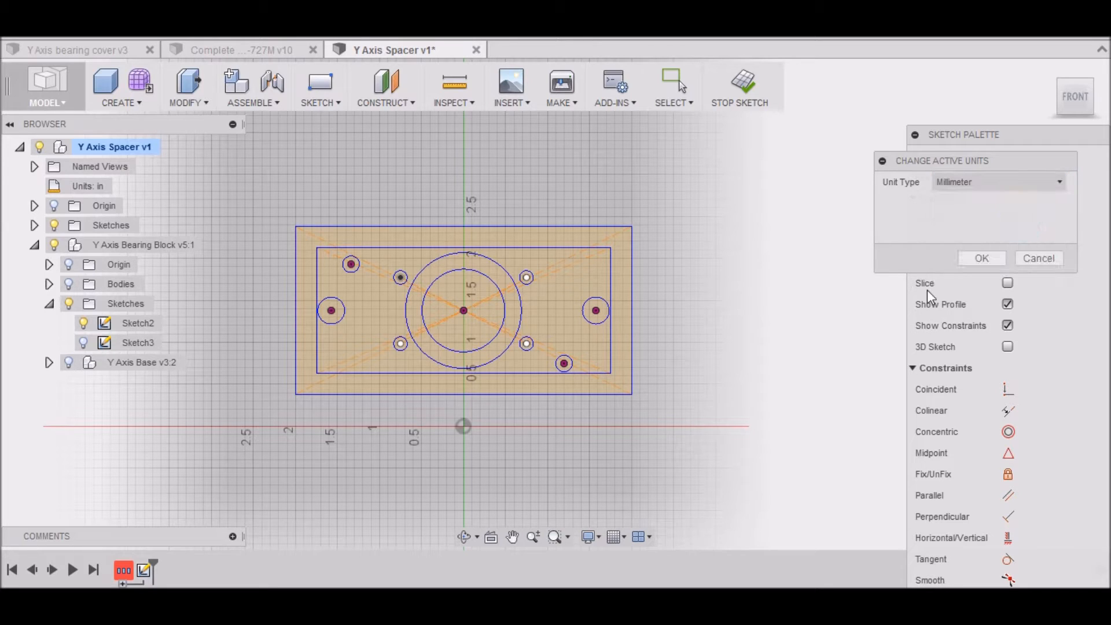
pyautogui.click(982, 258)
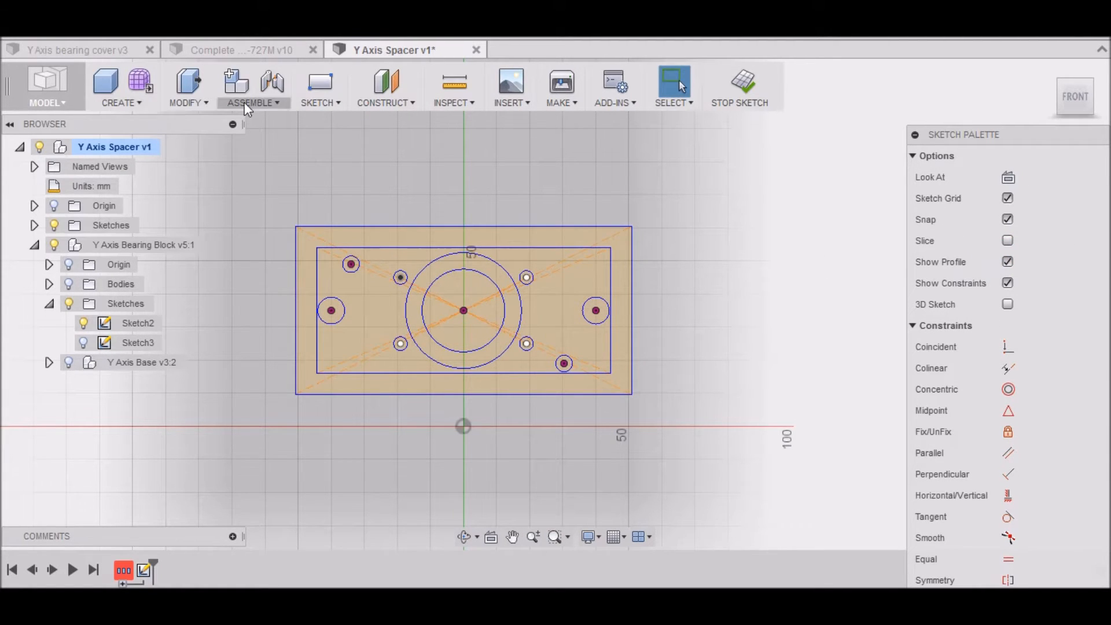
# Step: Draw a center rectangle from the bearing block's bore centre to the corner of its outer rectangular outline
pyautogui.click(337, 100)
pyautogui.moveTo(382, 160)
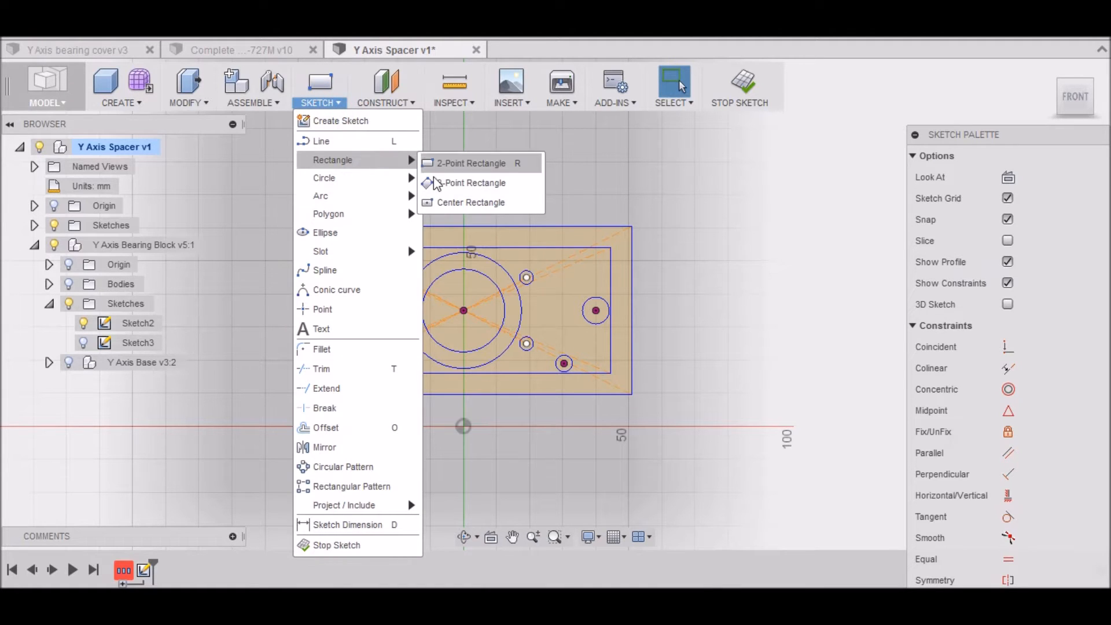
pyautogui.click(448, 204)
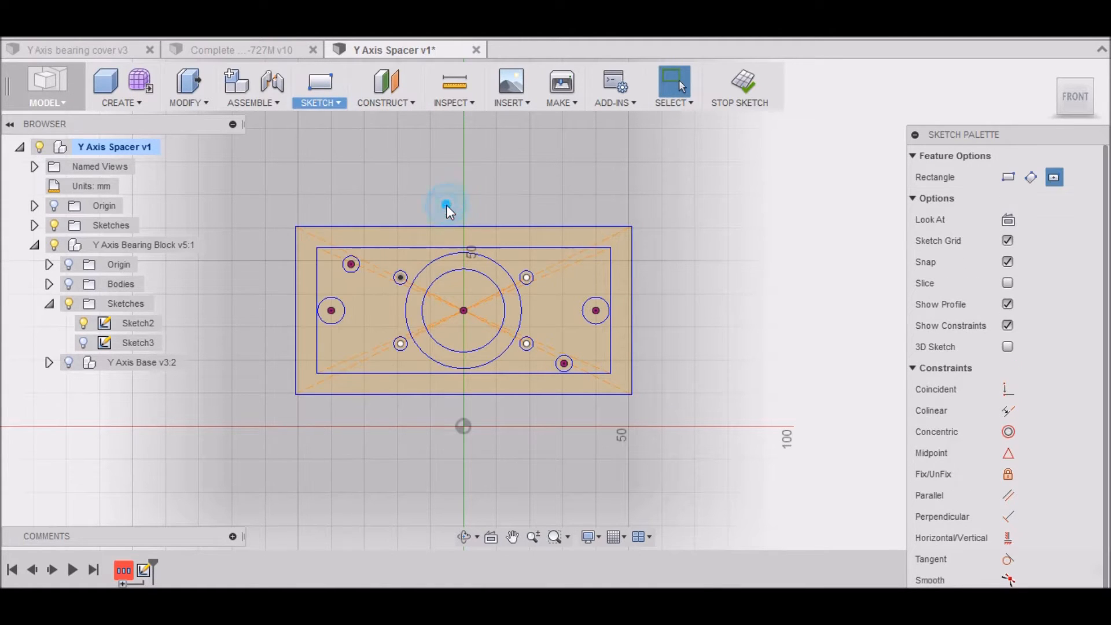
pyautogui.click(463, 310)
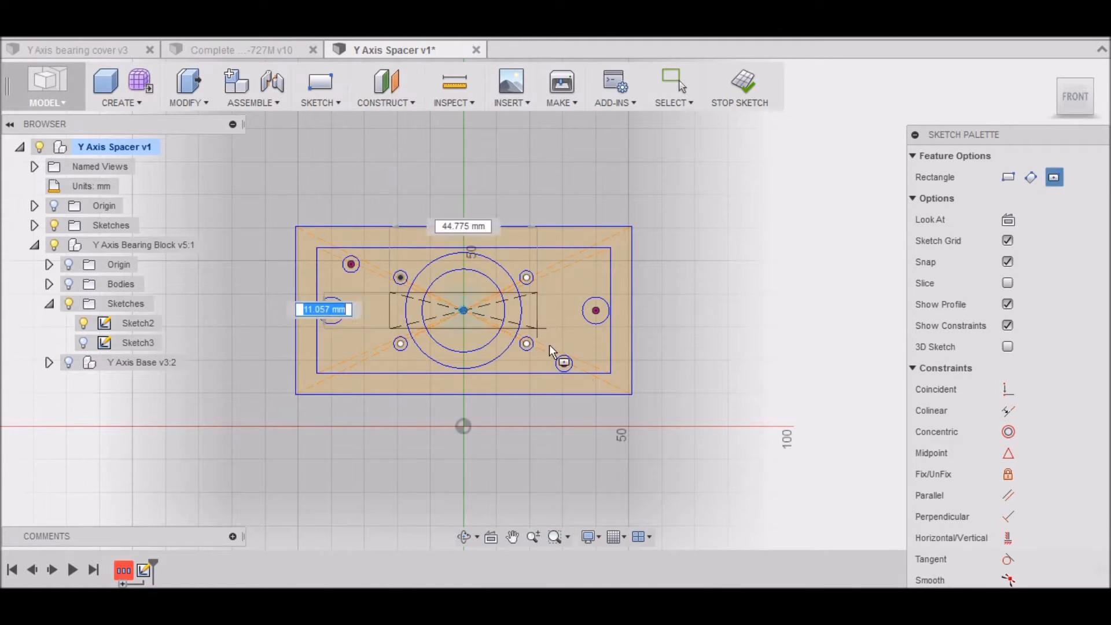
pyautogui.click(631, 394)
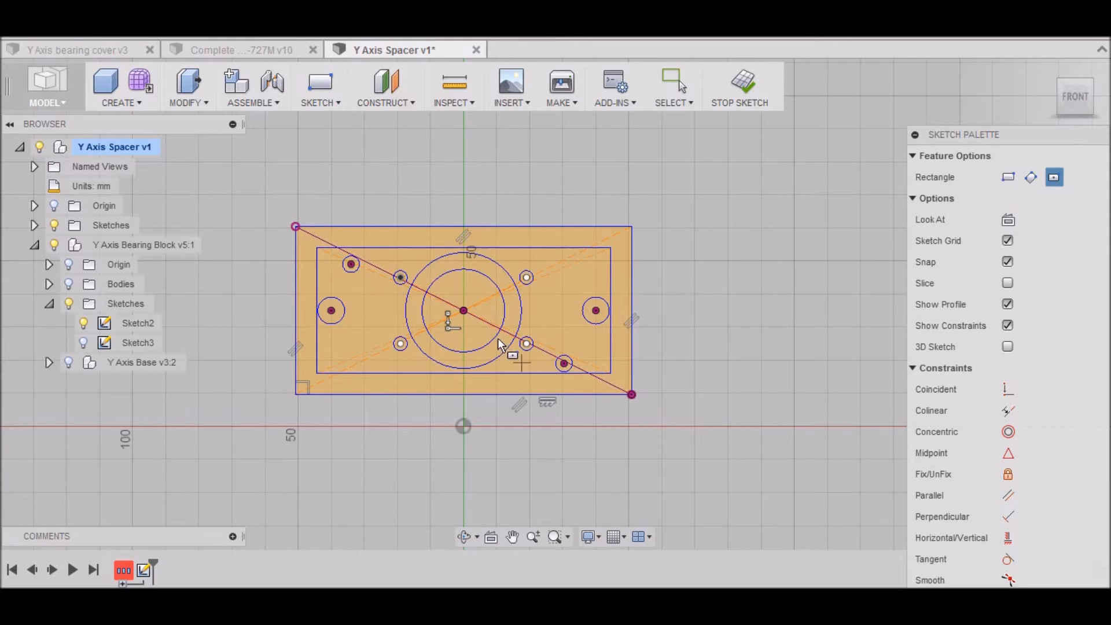
# Step: Draw a second center rectangle, 88.9 by 38.1 mm, from the same centre to the inner outline's corner and finish the sketch
pyautogui.click(464, 311)
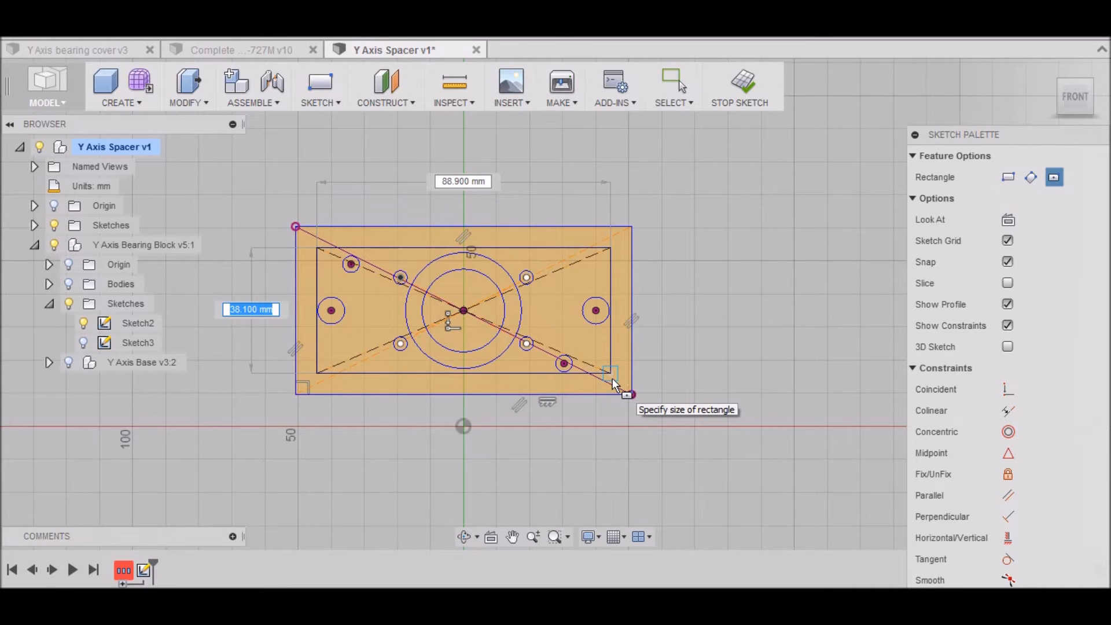
pyautogui.click(613, 378)
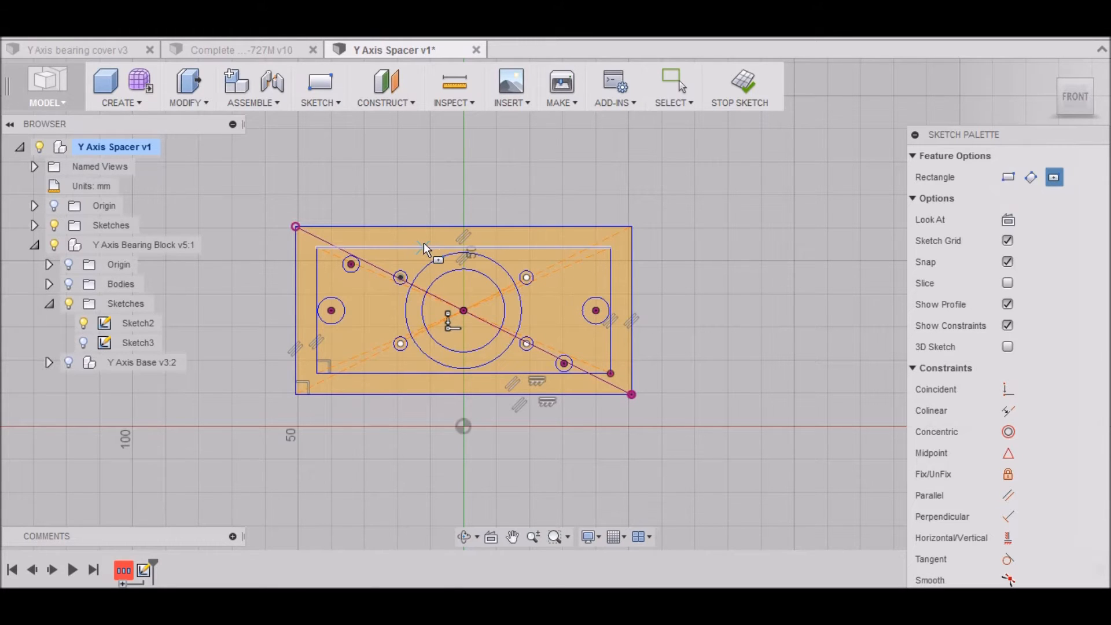
pyautogui.click(749, 89)
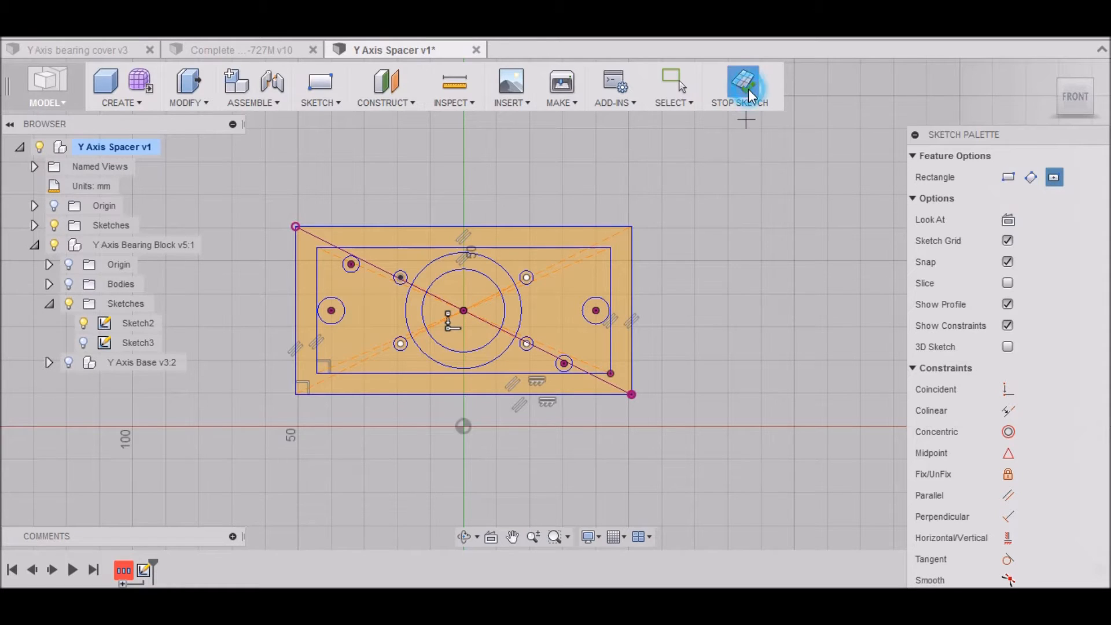
# Step: Hide the Y Axis Bearing Block component and collapse its contents, leaving the new spacer sketch on display
pyautogui.click(82, 325)
pyautogui.click(69, 306)
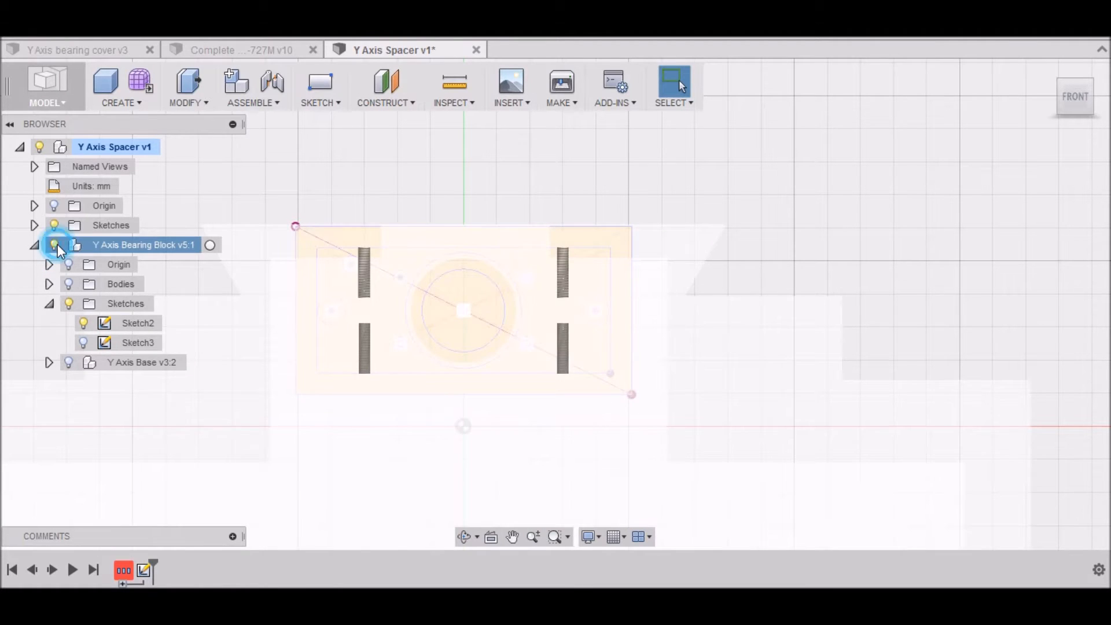
pyautogui.click(56, 246)
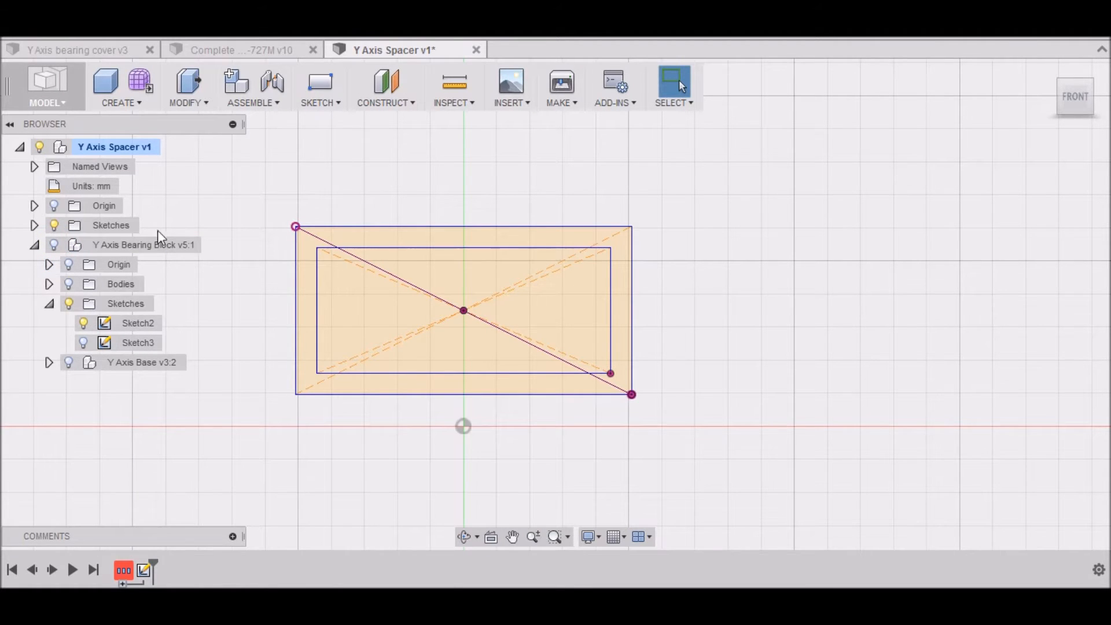
pyautogui.click(34, 246)
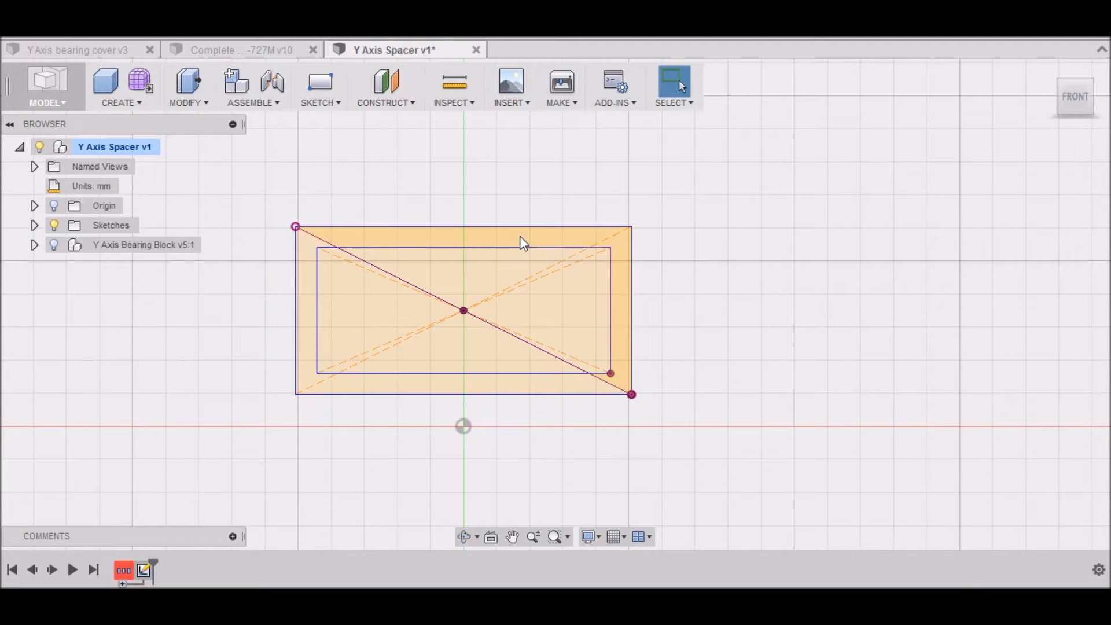
# Step: Delete the diagonal lines crossing the two spacer rectangles in the sketch
pyautogui.click(1050, 71)
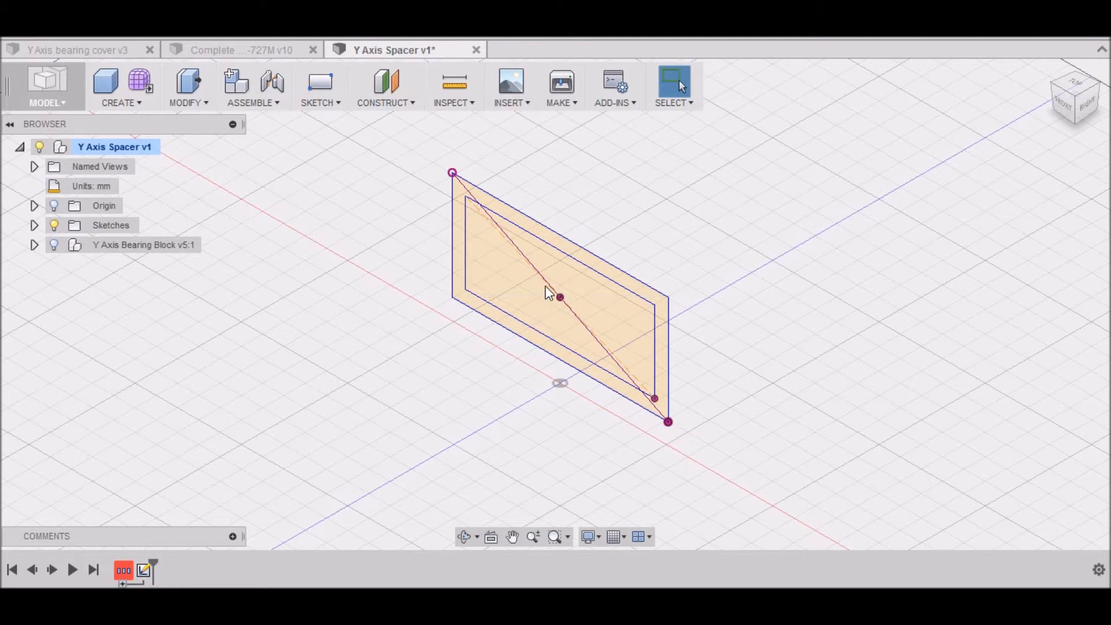
pyautogui.click(561, 297)
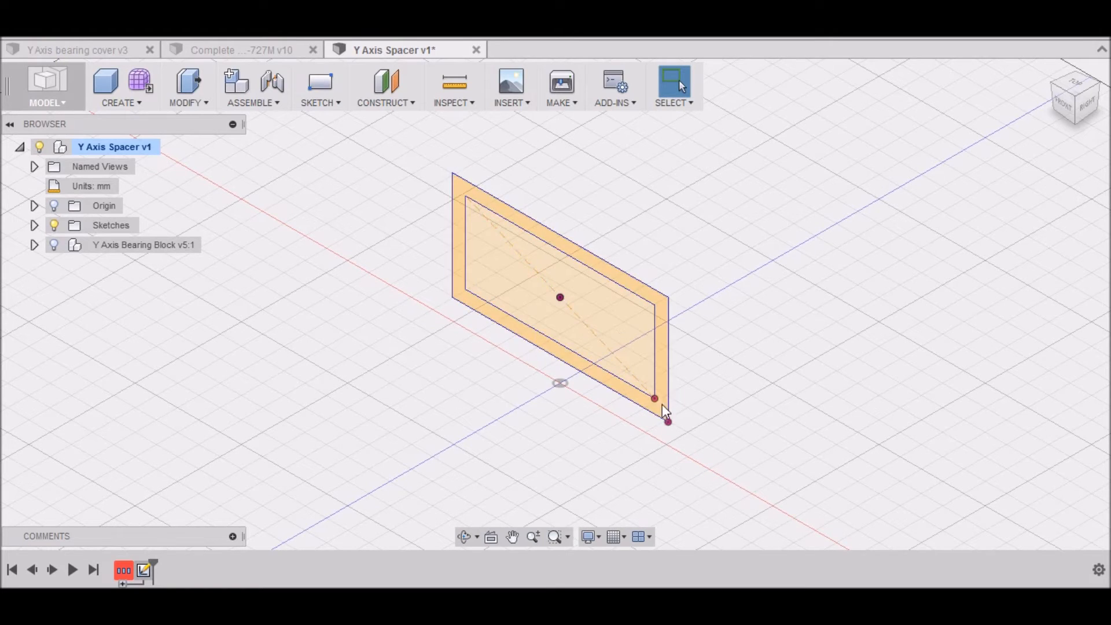
pyautogui.click(608, 354)
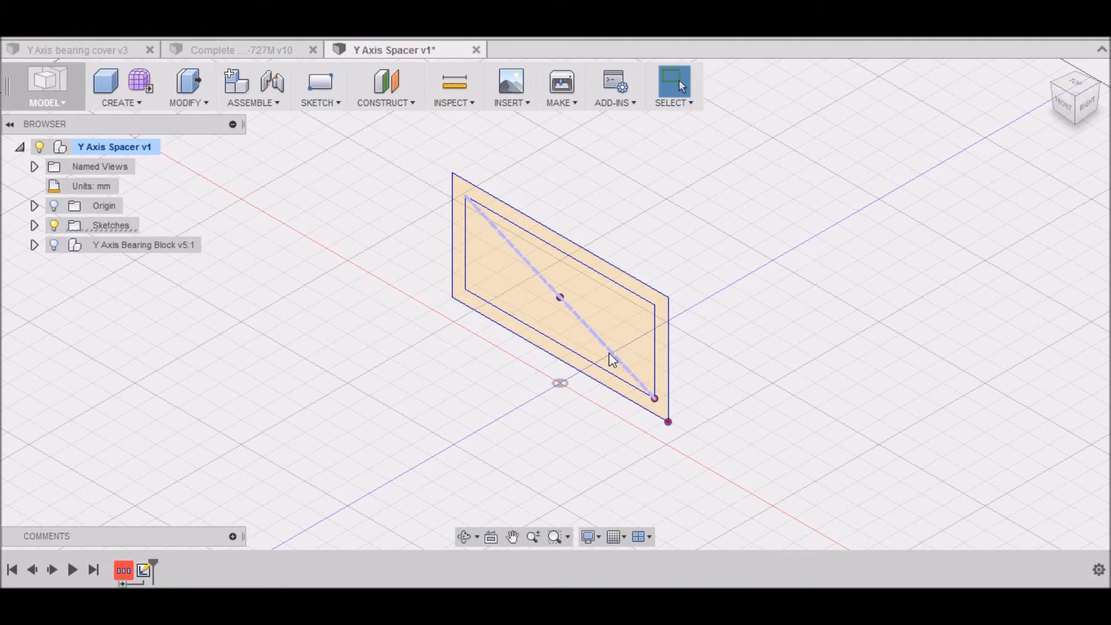
pyautogui.press('Delete')
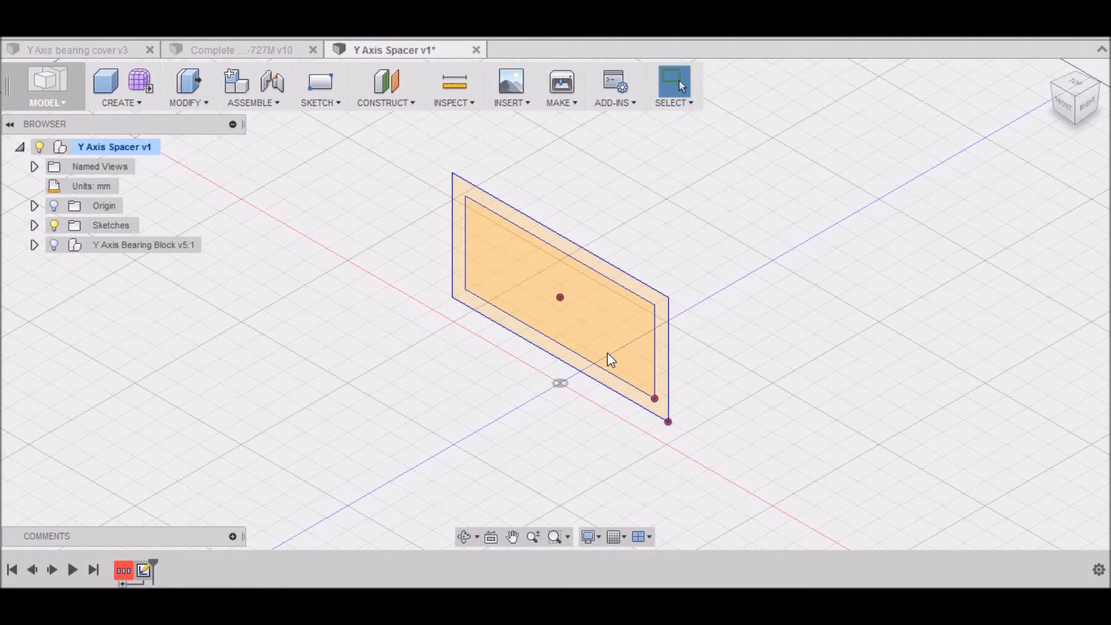
# Step: Extrude the frame profile between the outer and inner rectangles 100 mm to one side as a new body
pyautogui.rightClick(512, 217)
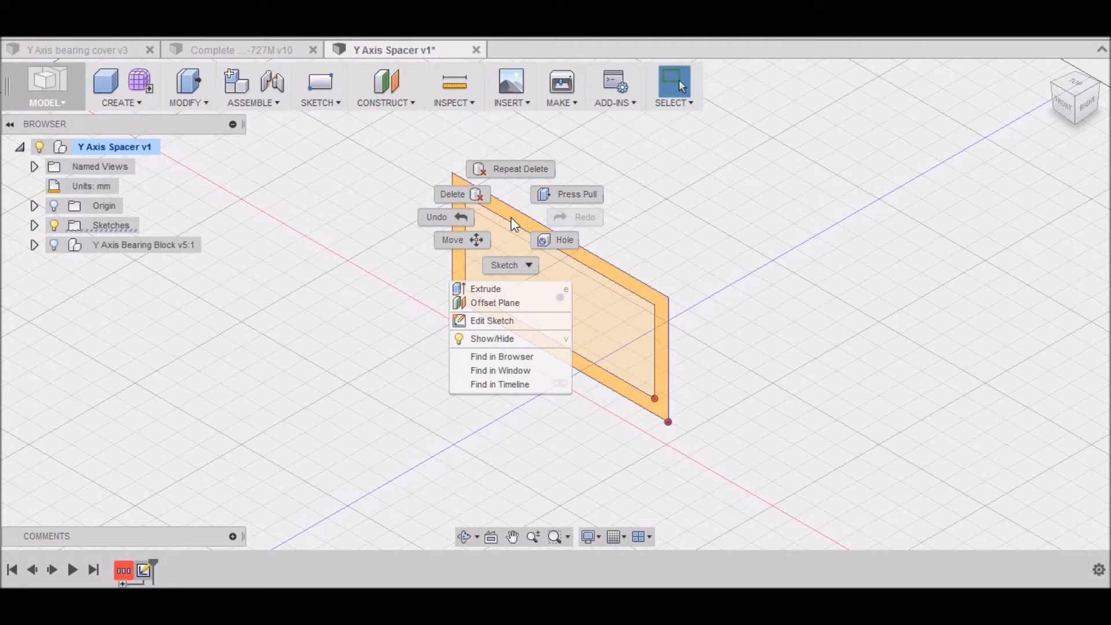
pyautogui.click(485, 290)
pyautogui.moveTo(540, 259); pyautogui.dragTo(356, 418)
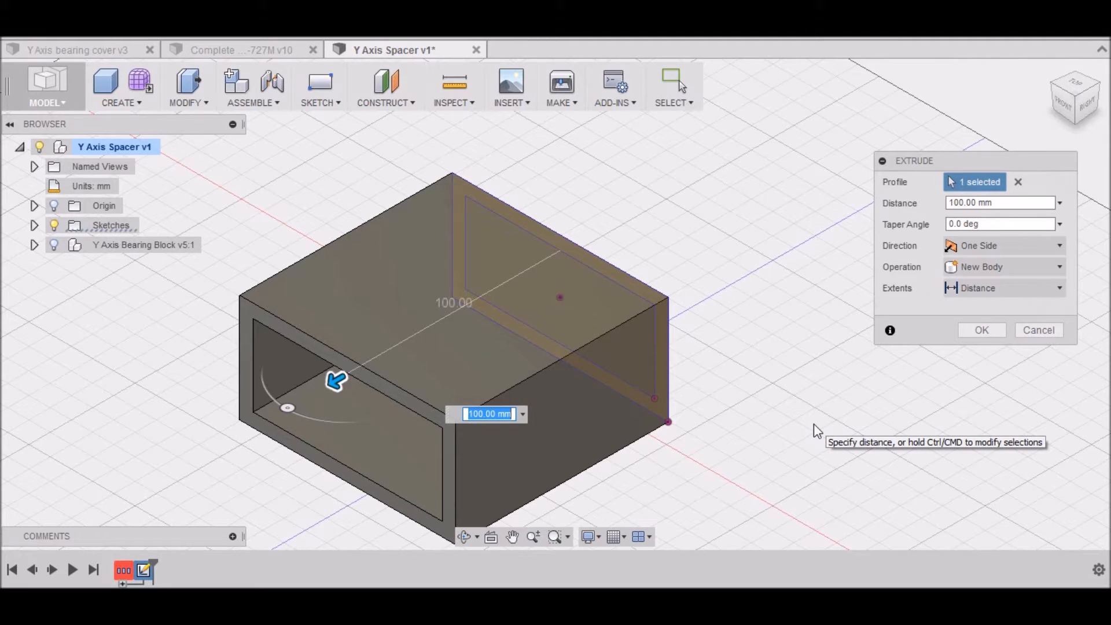
pyautogui.click(981, 335)
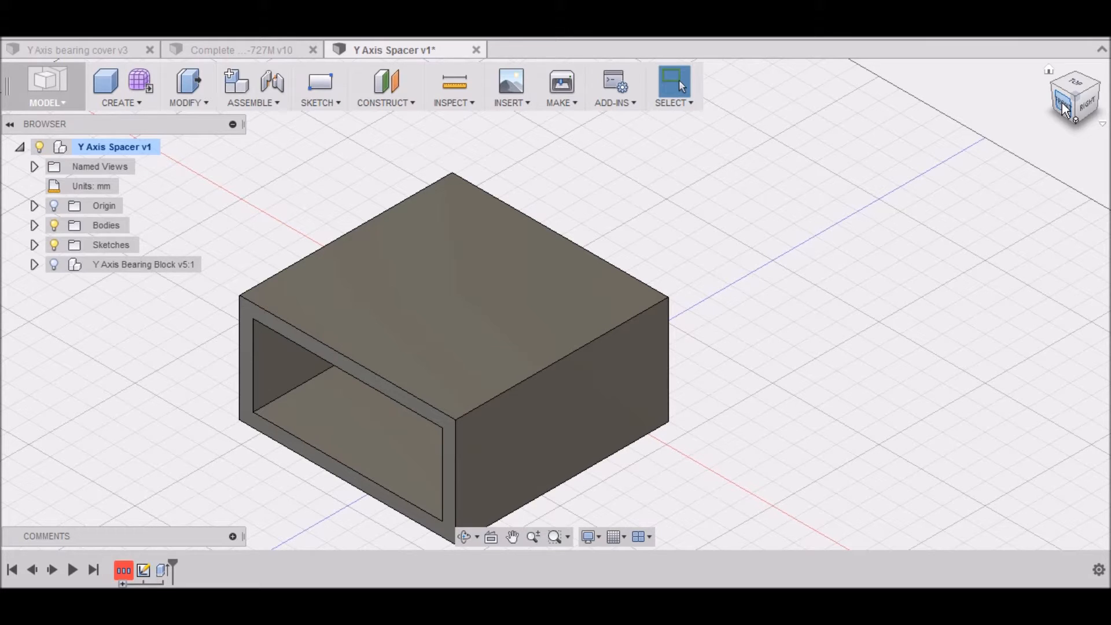
# Step: Show the Y Axis Bearing Block component and its bodies together with the spacer, and list the bodies of both
pyautogui.click(1075, 87)
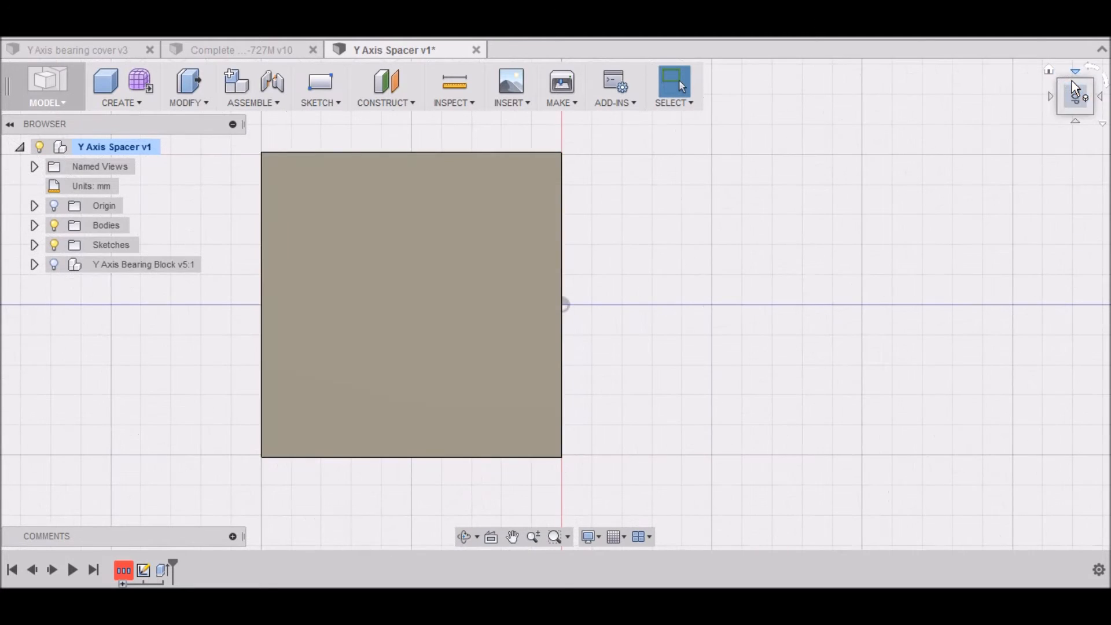
pyautogui.click(1098, 74)
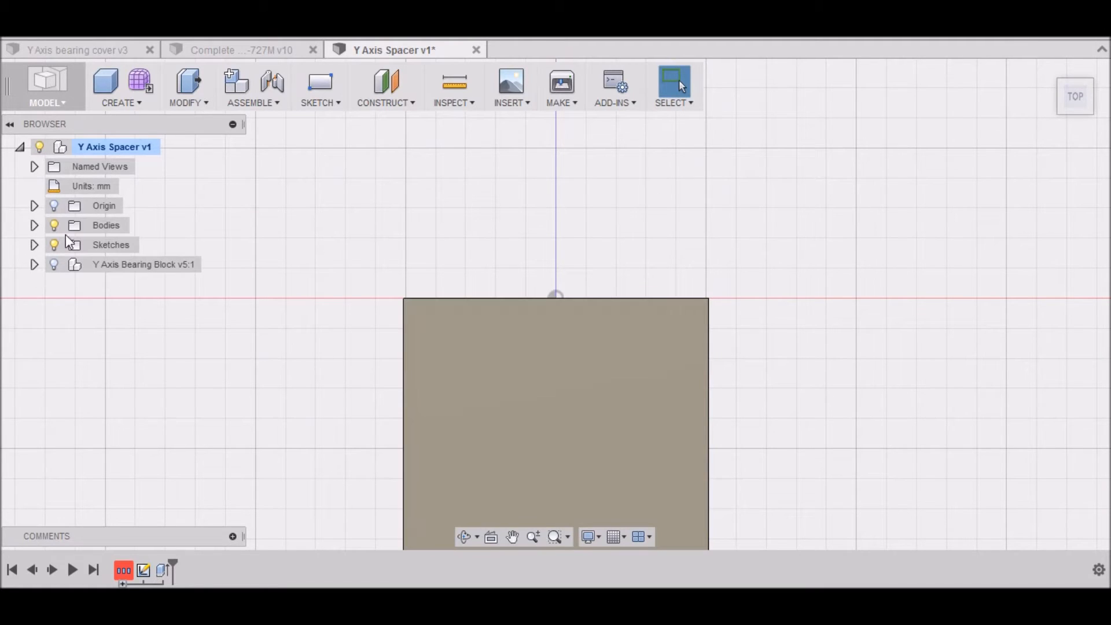
pyautogui.click(34, 225)
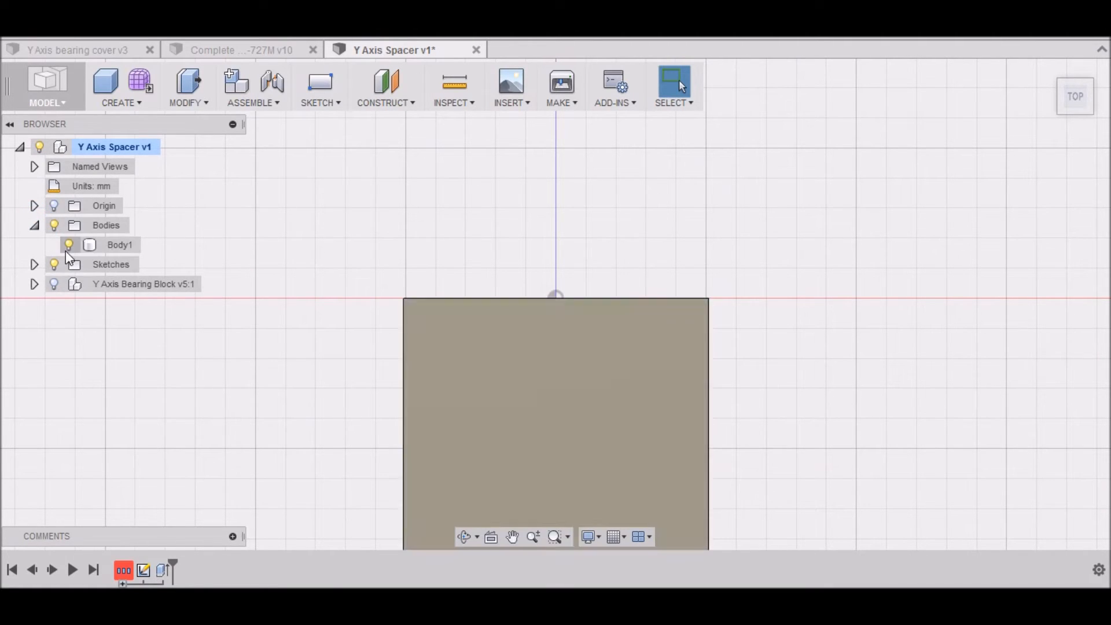
pyautogui.click(35, 284)
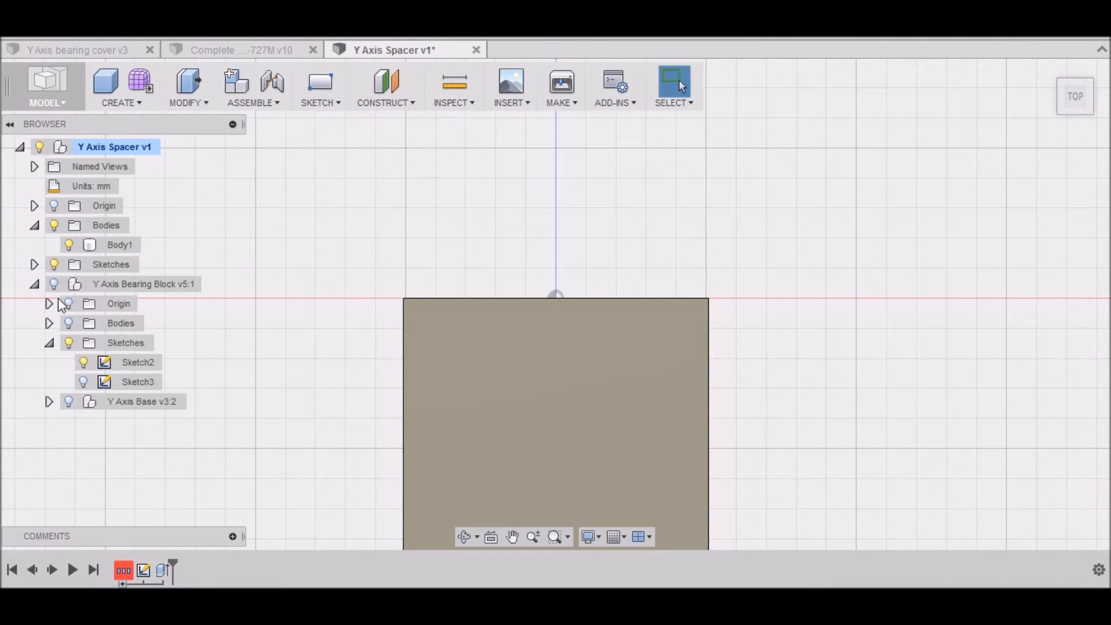
pyautogui.click(54, 284)
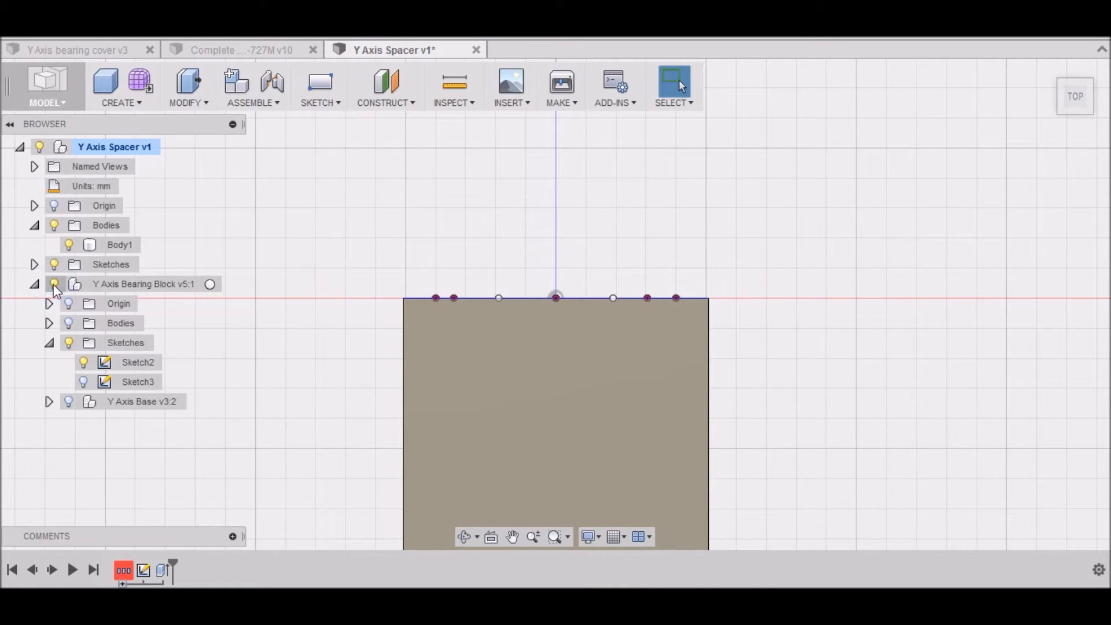
pyautogui.click(69, 323)
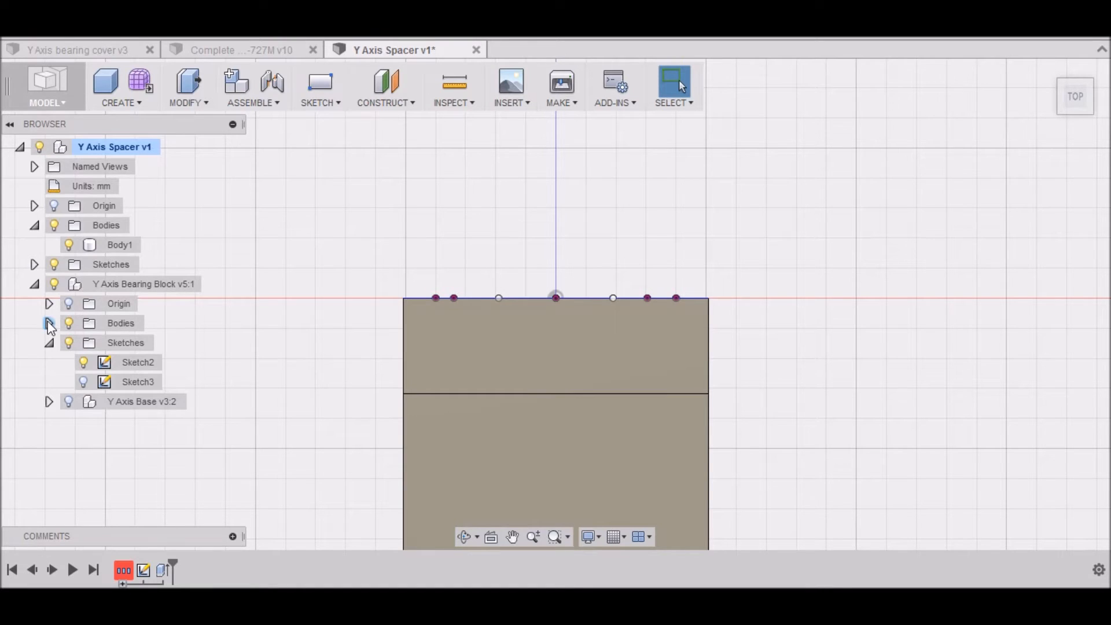
pyautogui.click(49, 323)
pyautogui.click(84, 342)
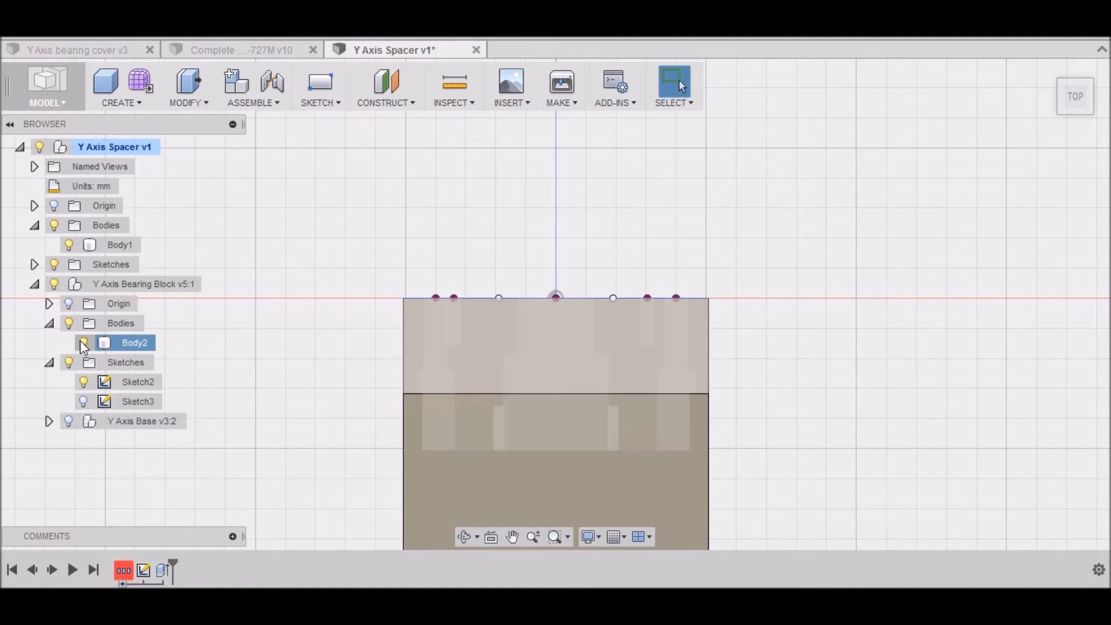
# Step: Hide the Y Axis Bearing Block's sketches so that only the solid bodies are displayed
pyautogui.scroll(-2, 564, 314)
pyautogui.moveTo(1079, 106); pyautogui.dragTo(1045, 69)
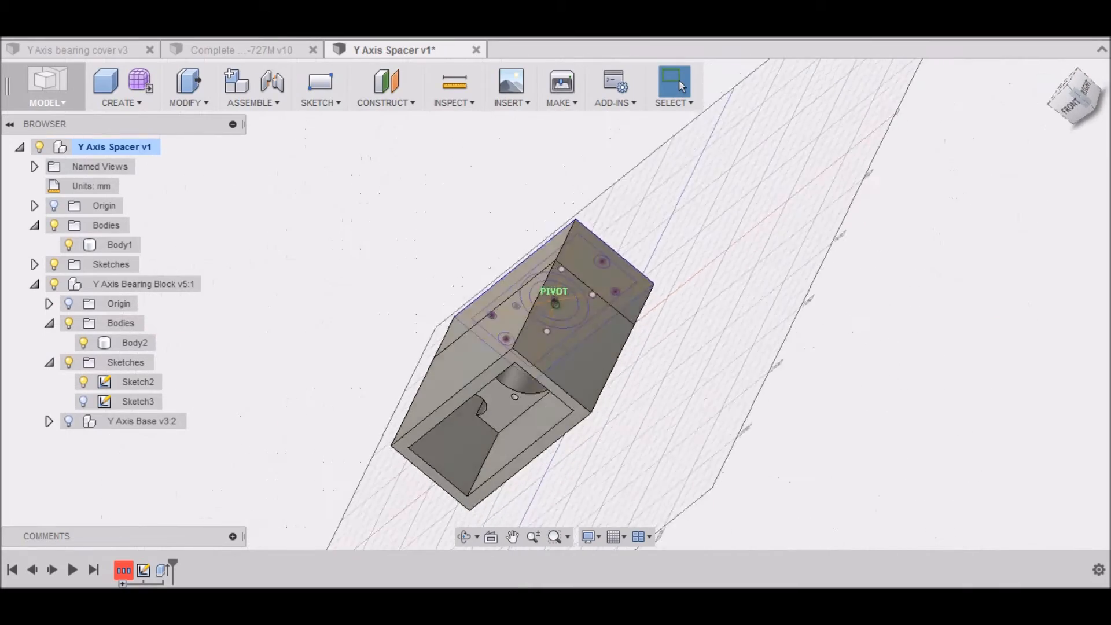
pyautogui.moveTo(1075, 98); pyautogui.dragTo(1033, 106)
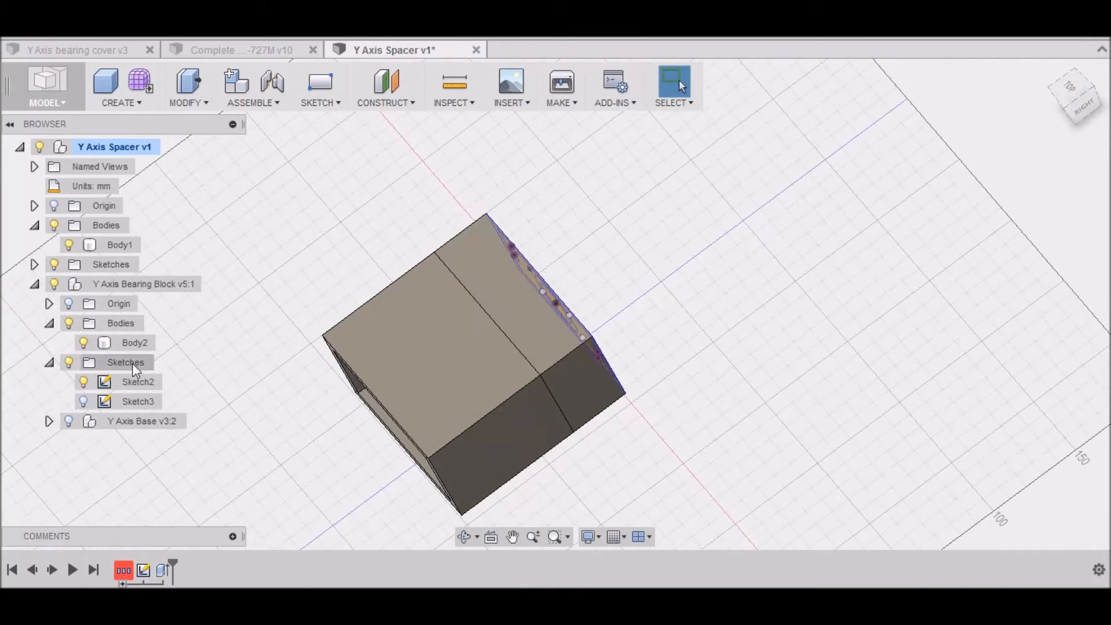
pyautogui.click(69, 362)
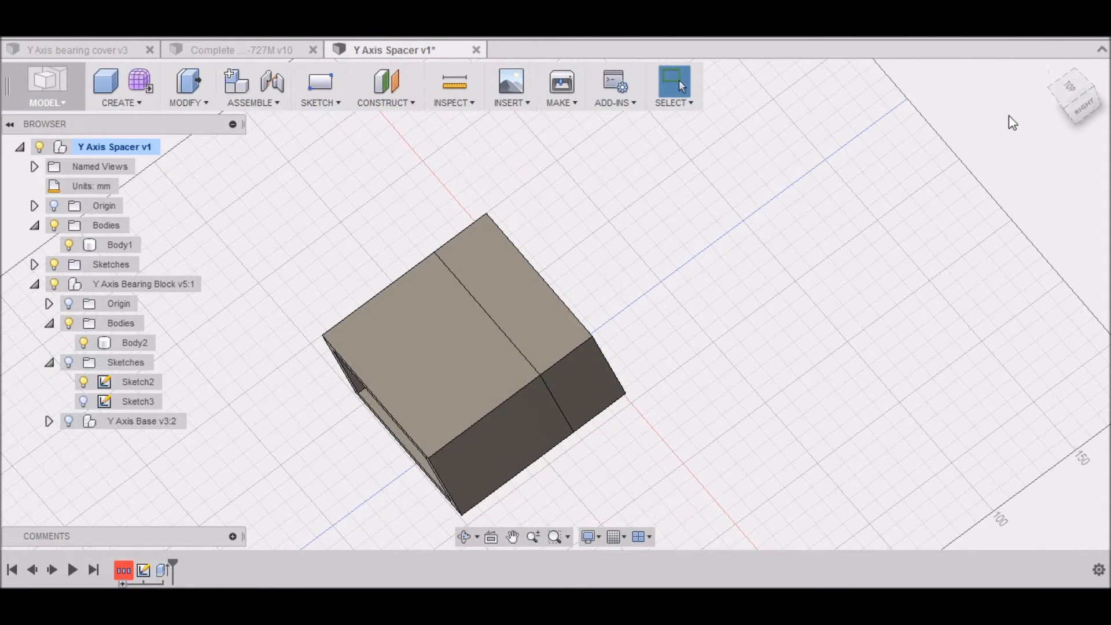
# Step: Toggle the bearing block body's visibility to compare its extent with the overlapping spacer body
pyautogui.click(91, 348)
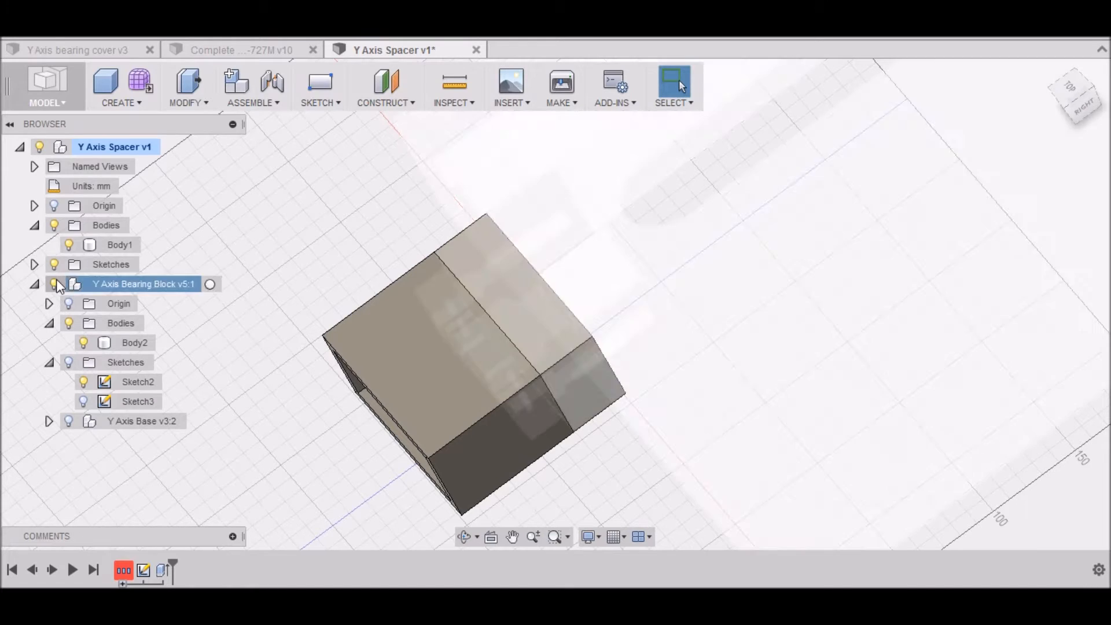
pyautogui.click(85, 344)
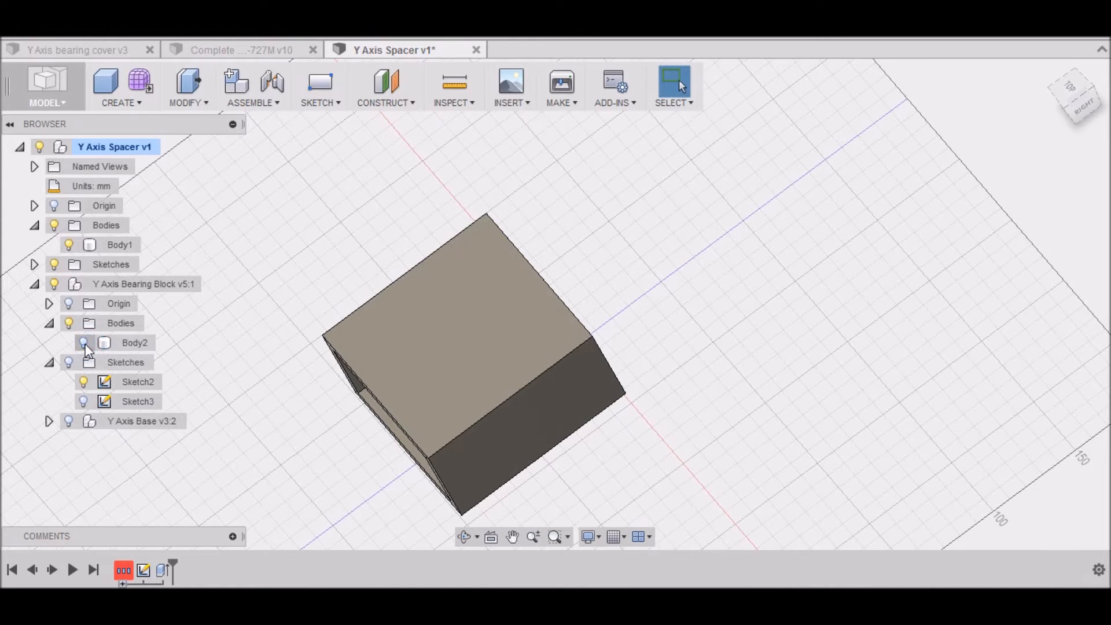
pyautogui.click(84, 344)
pyautogui.click(85, 344)
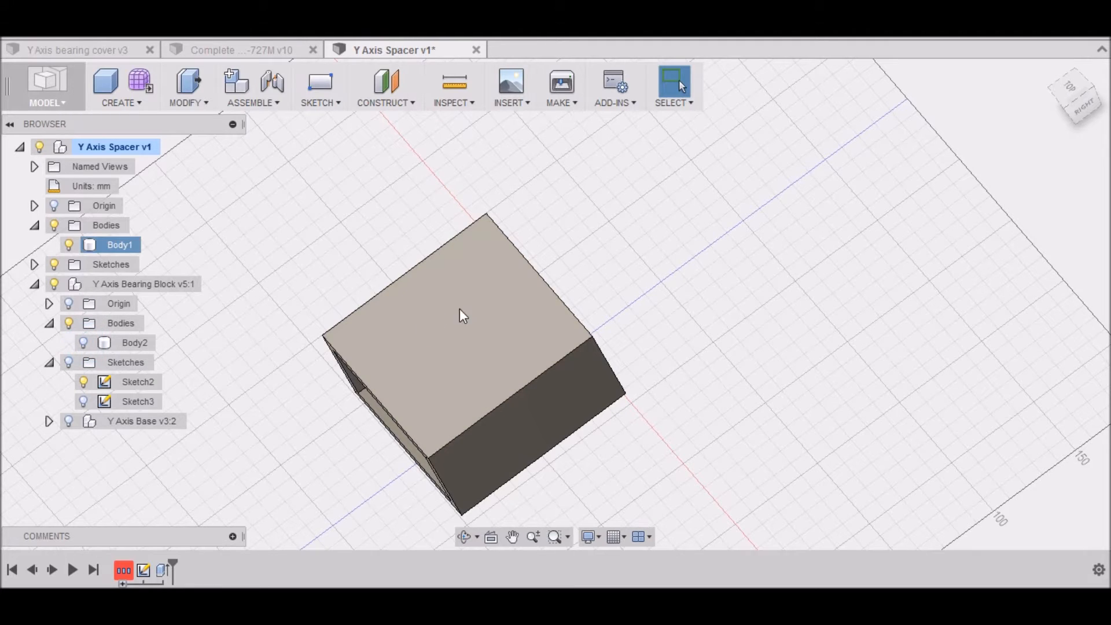
# Step: Hide the spacer's bodies and show only the bearing block's Body2
pyautogui.scroll(-3, 579, 294)
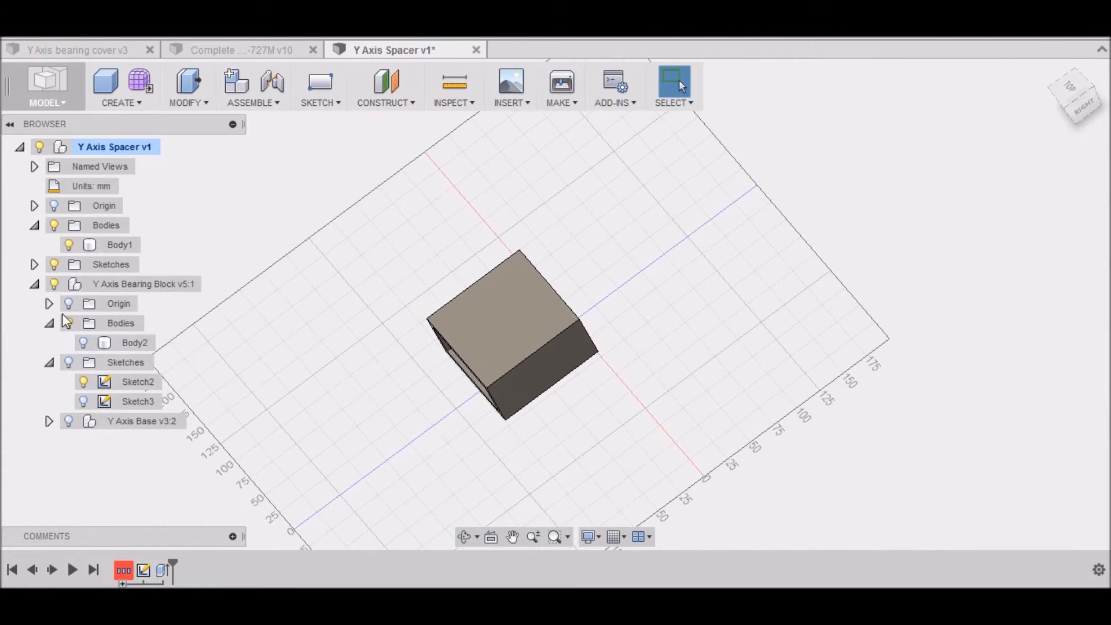
pyautogui.click(55, 225)
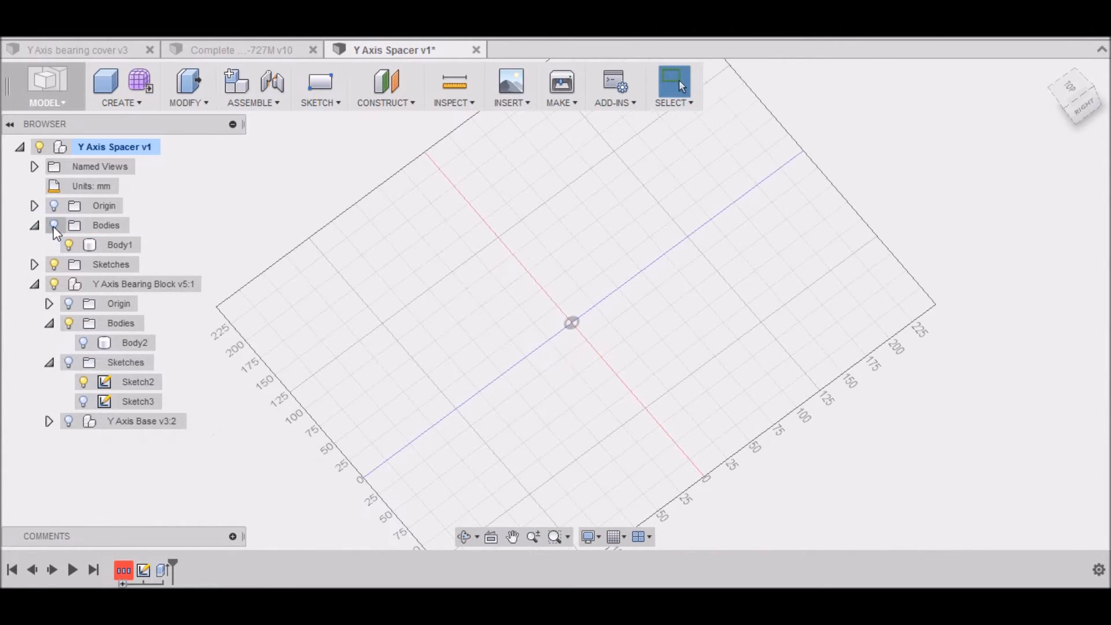
pyautogui.click(83, 343)
pyautogui.scroll(5, 531, 346)
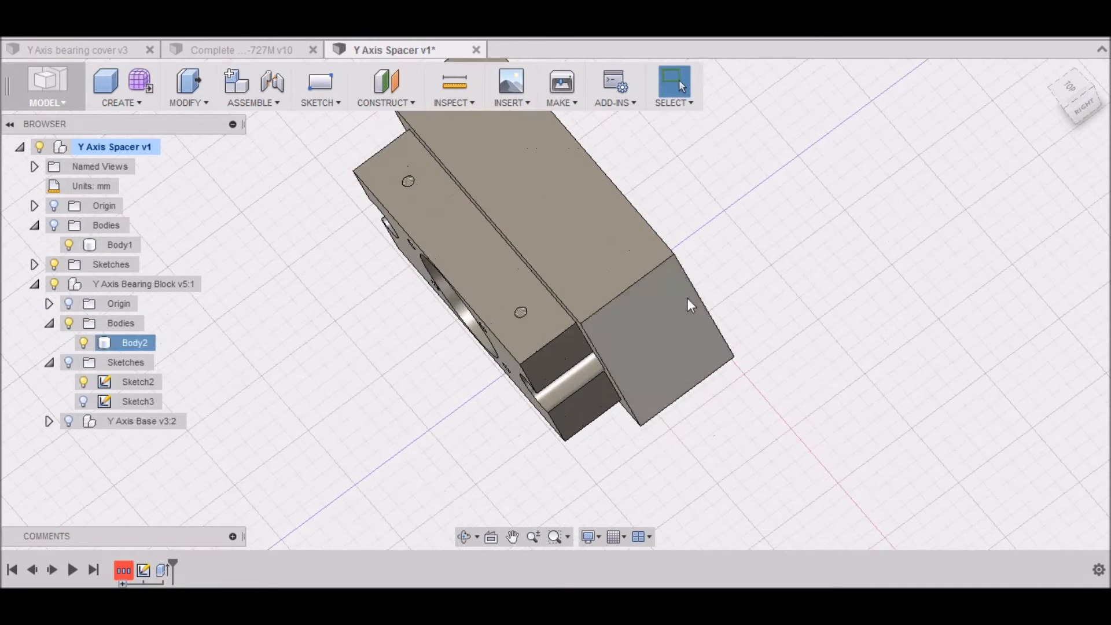
# Step: Measure the length of the bearing block's short upper end edge, across the thickness of its wide section
pyautogui.click(455, 102)
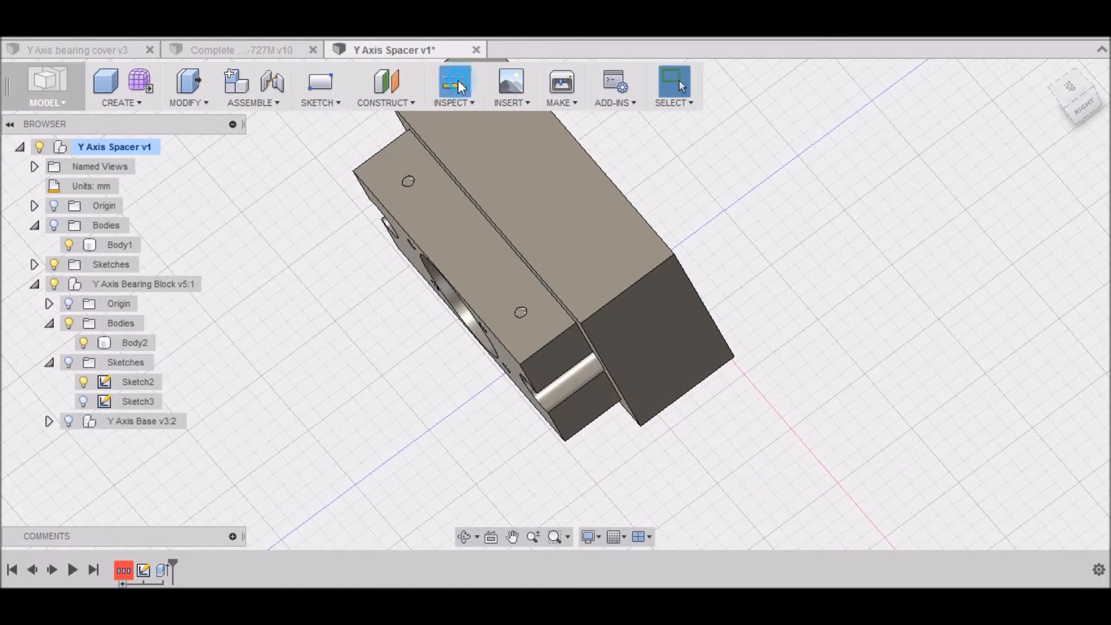
pyautogui.click(625, 289)
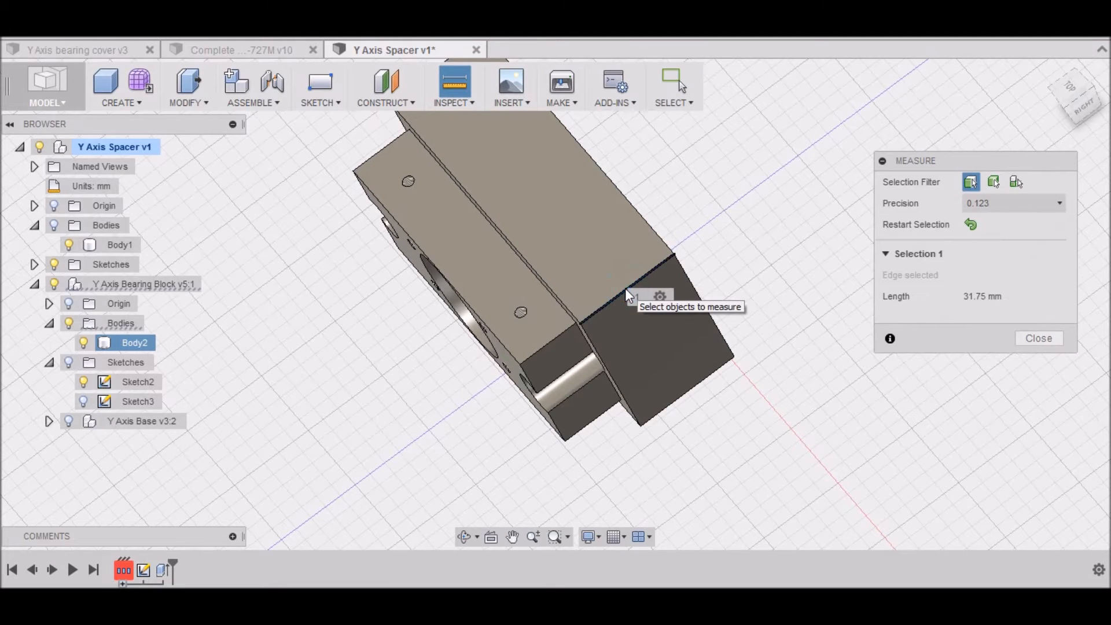
pyautogui.click(1039, 339)
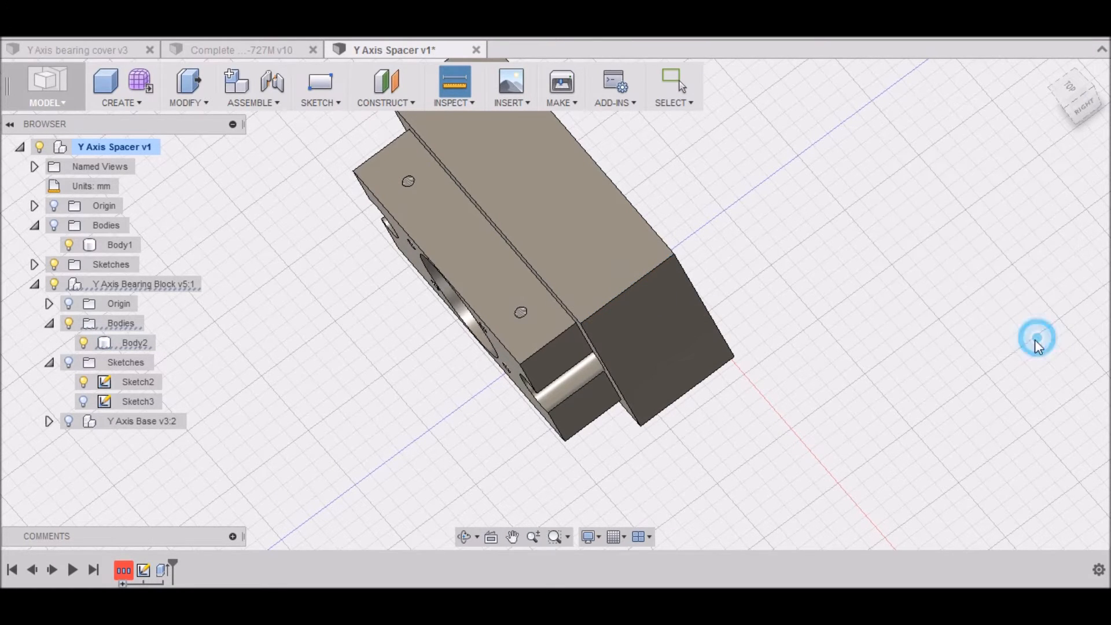
# Step: Hide the bearing block's bodies and show the spacer's bodies again
pyautogui.scroll(-5, 665, 416)
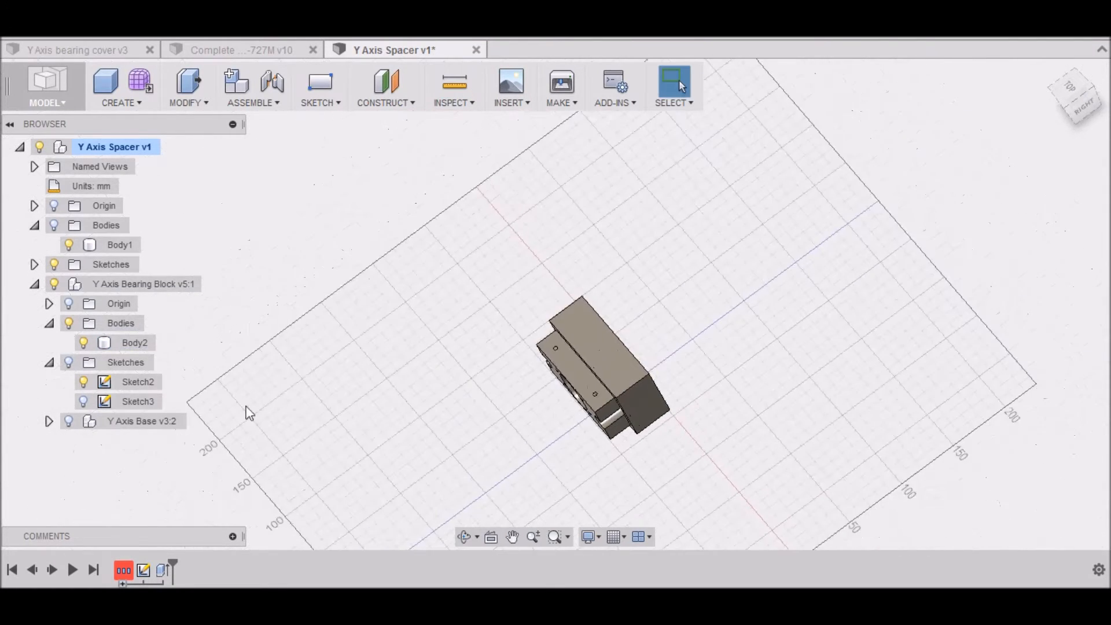
pyautogui.click(69, 323)
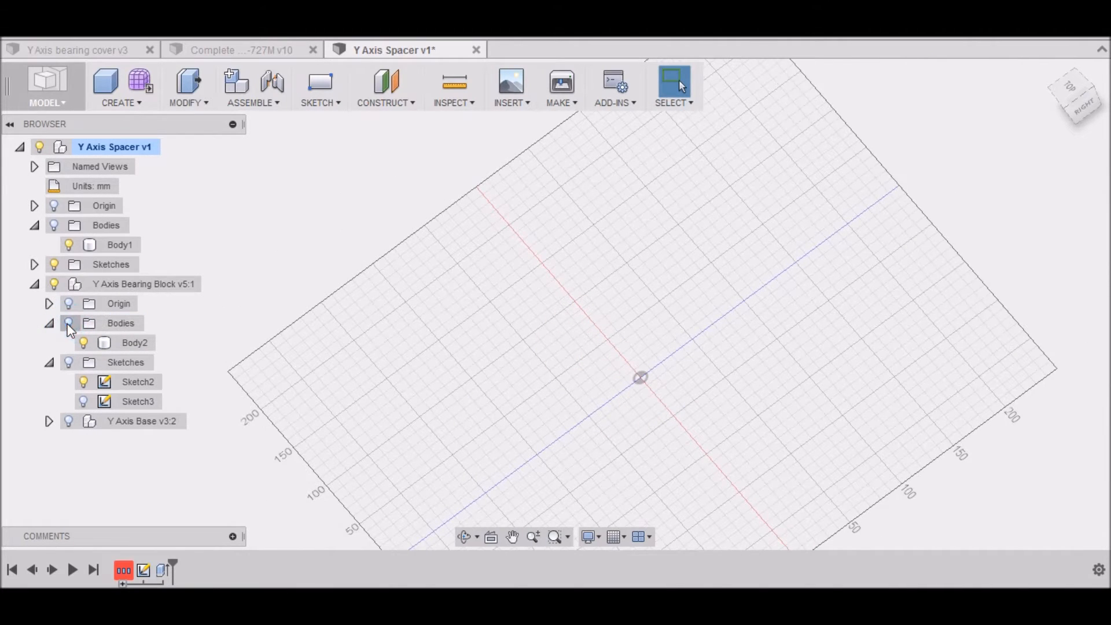
pyautogui.click(54, 226)
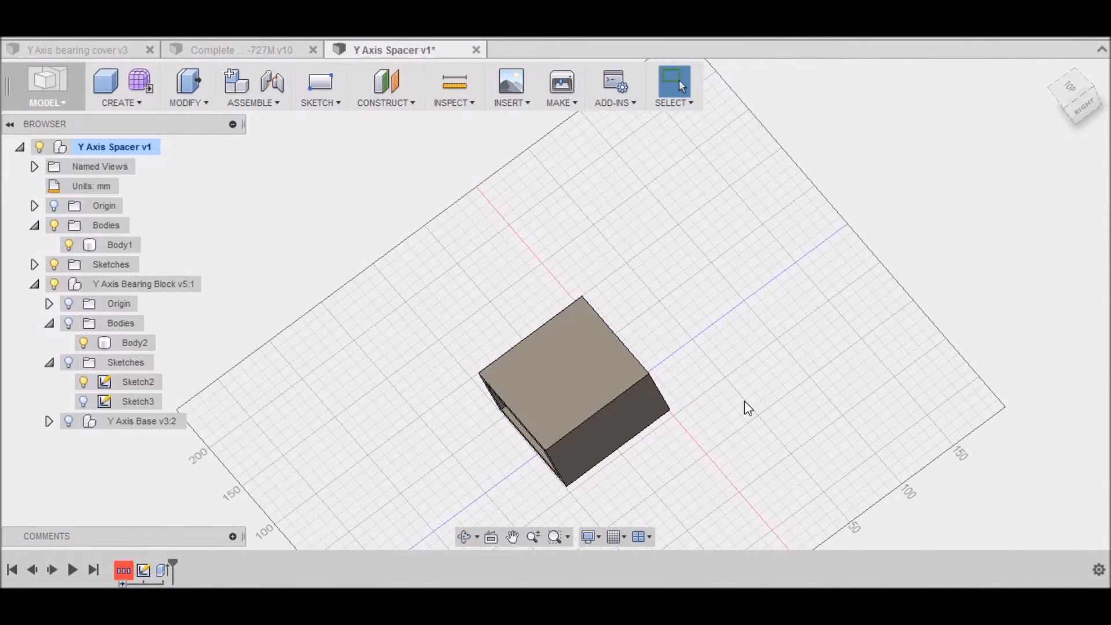
# Step: Move the spacer body 31.75 mm along Z
pyautogui.scroll(3, 745, 402)
pyautogui.scroll(-4, 508, 220)
pyautogui.moveTo(343, 221); pyautogui.dragTo(679, 434)
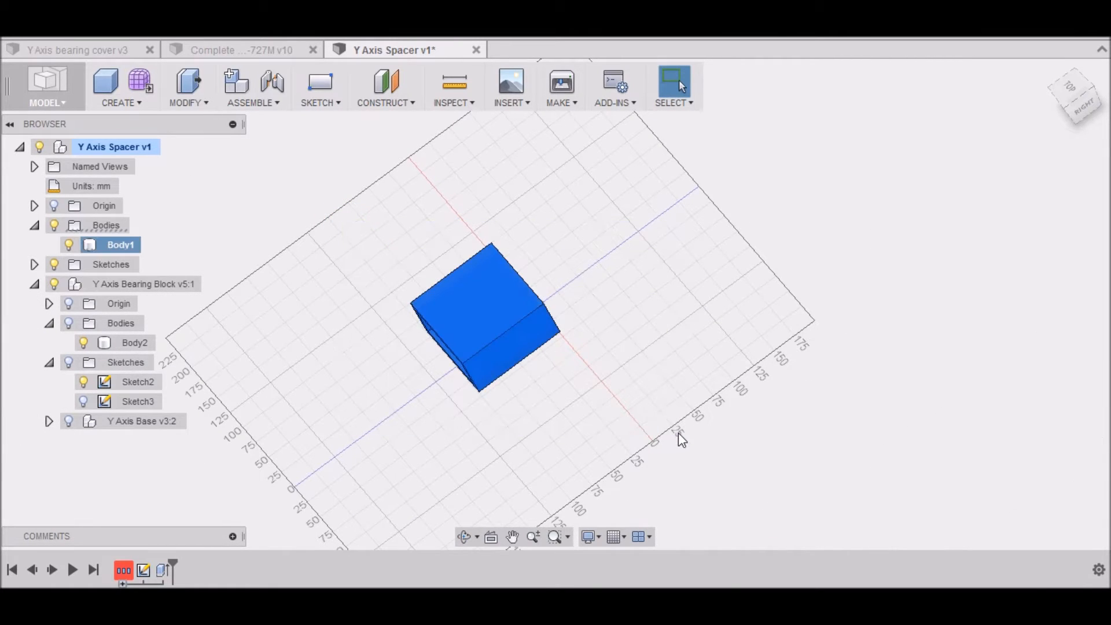
pyautogui.rightClick(512, 304)
pyautogui.click(482, 320)
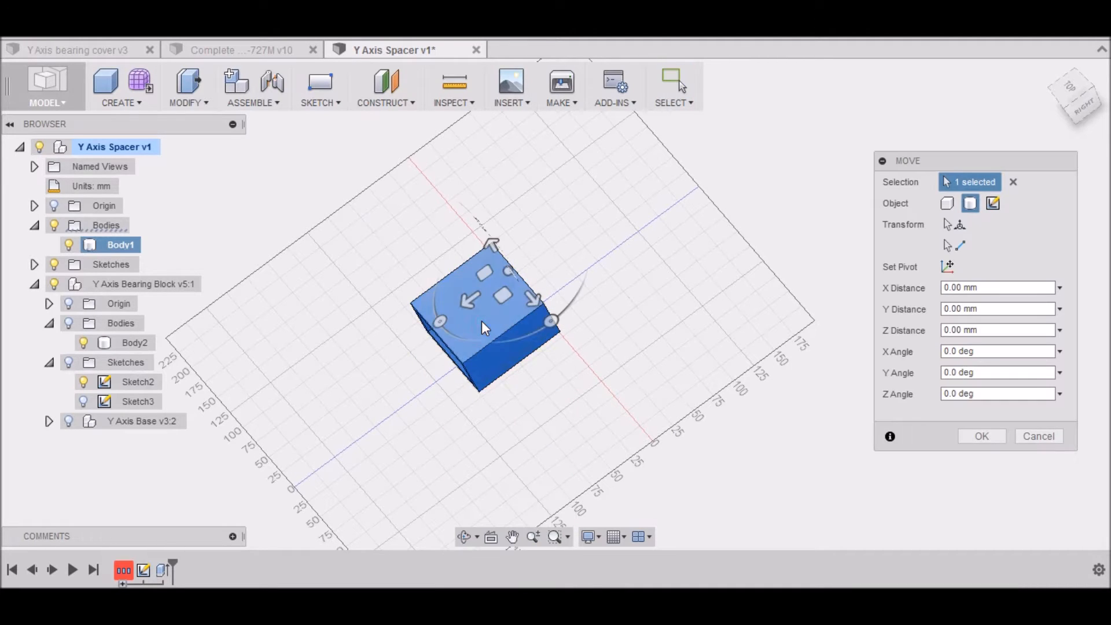
pyautogui.click(465, 313)
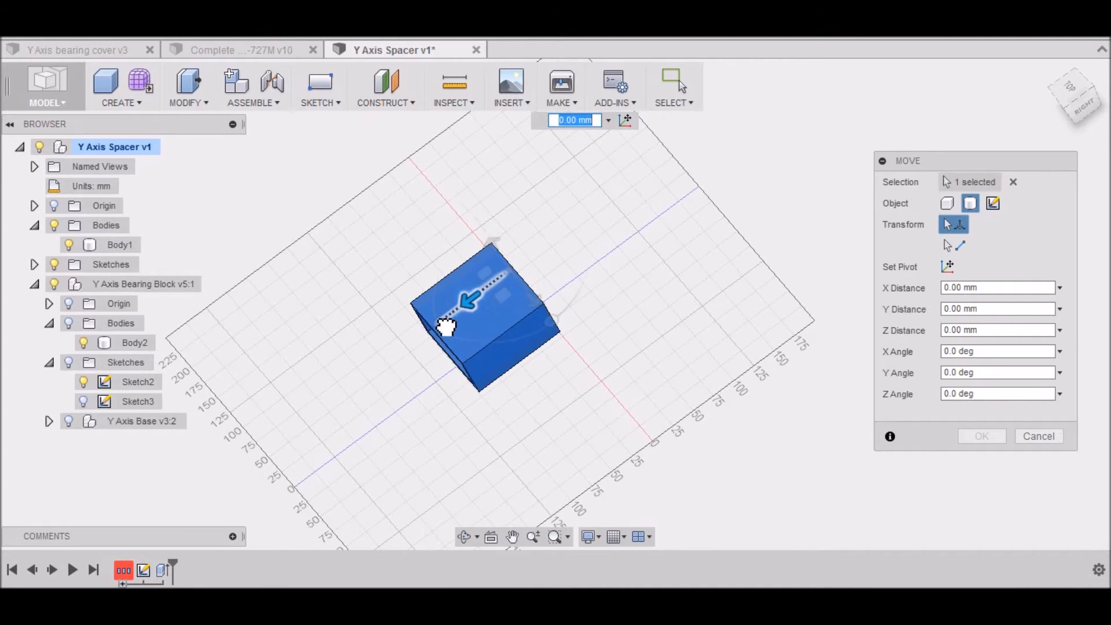
pyautogui.moveTo(462, 316); pyautogui.dragTo(405, 359)
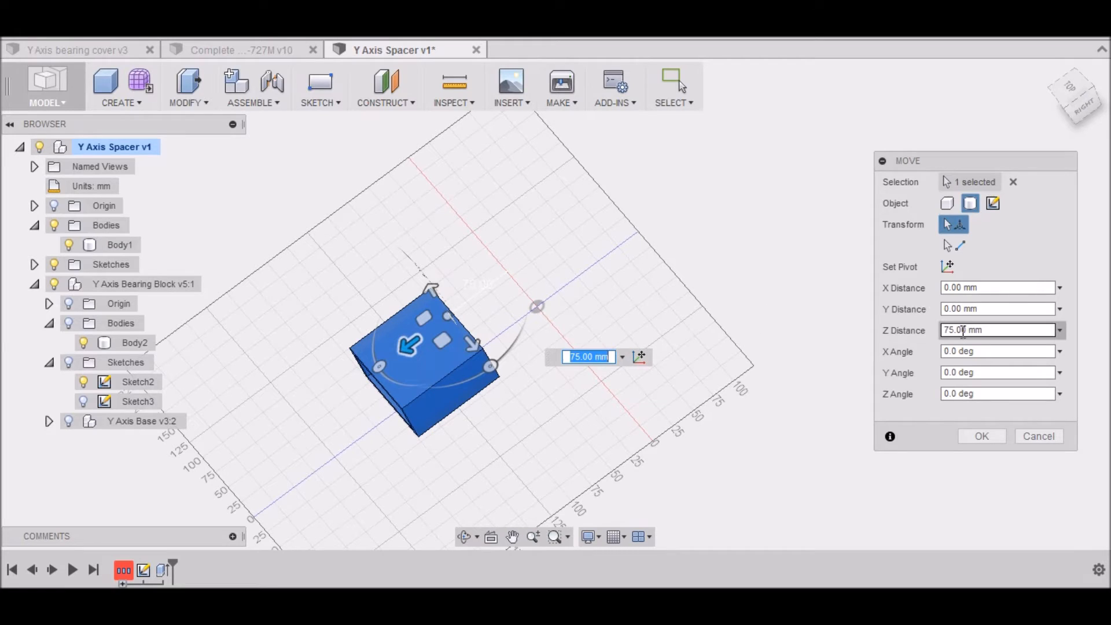
pyautogui.moveTo(967, 331); pyautogui.dragTo(941, 333)
pyautogui.write('31.75')
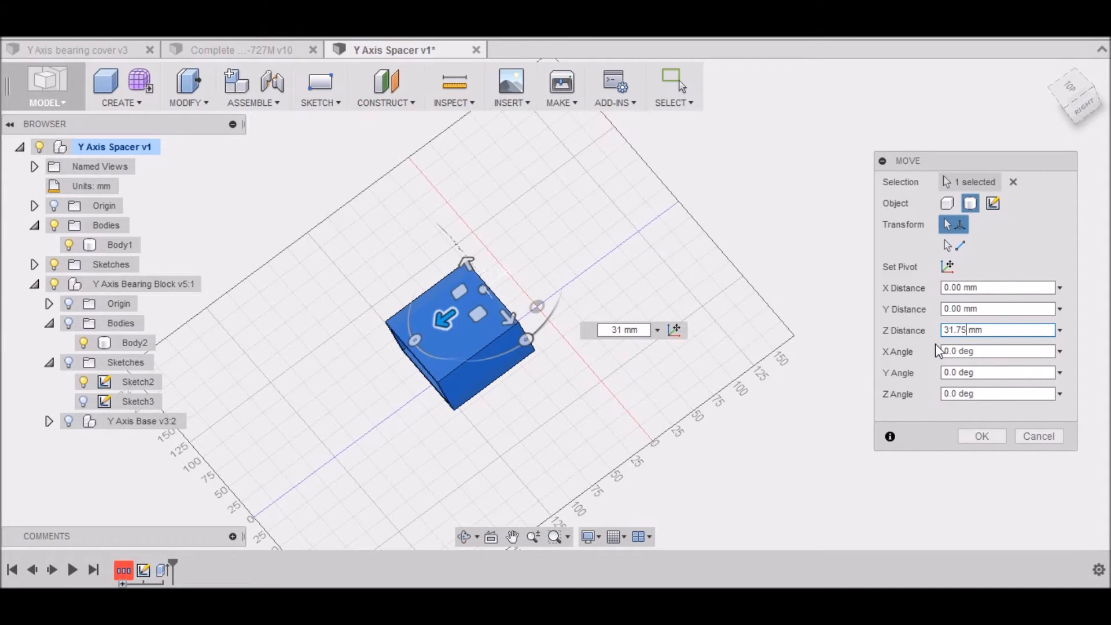
pyautogui.press('Return')
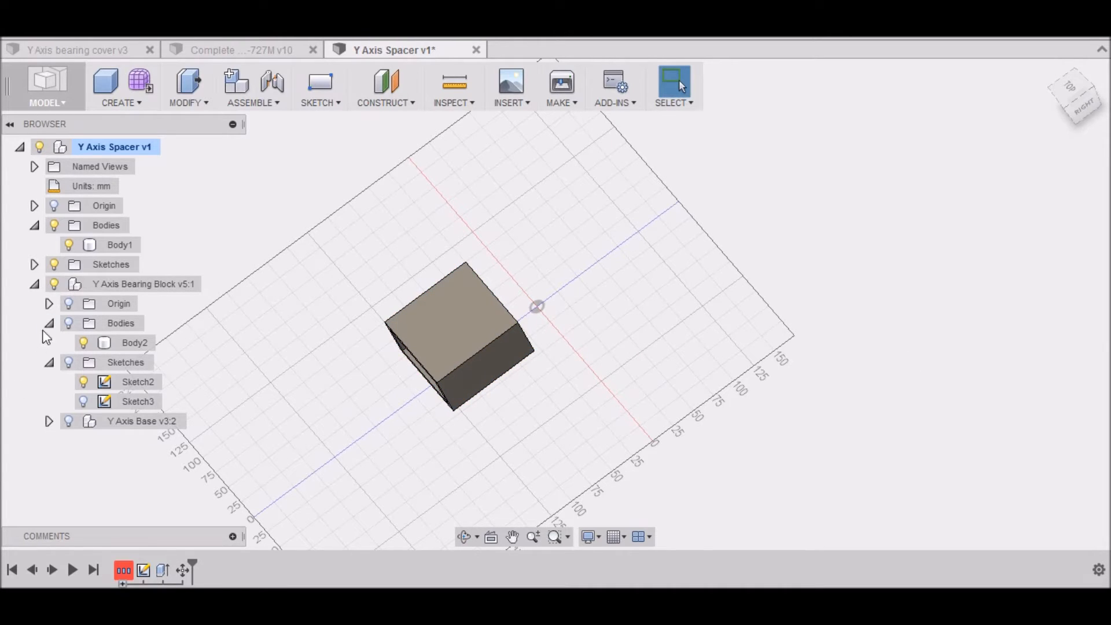
# Step: Show the bearing block's bodies again alongside the spacer and look at both from the top
pyautogui.click(68, 323)
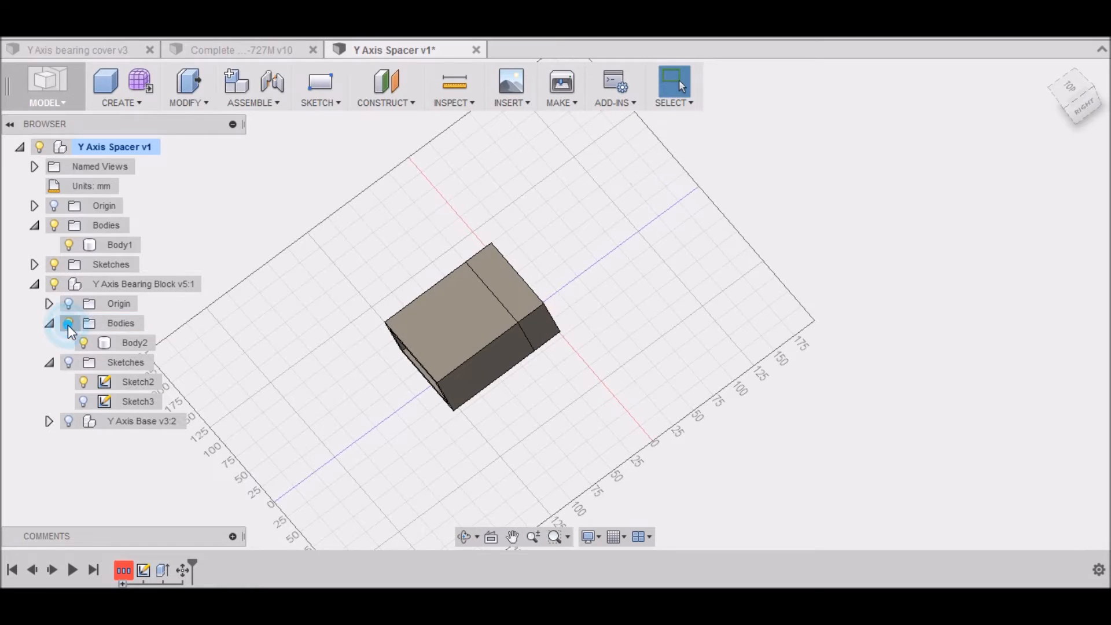
pyautogui.scroll(5, 453, 338)
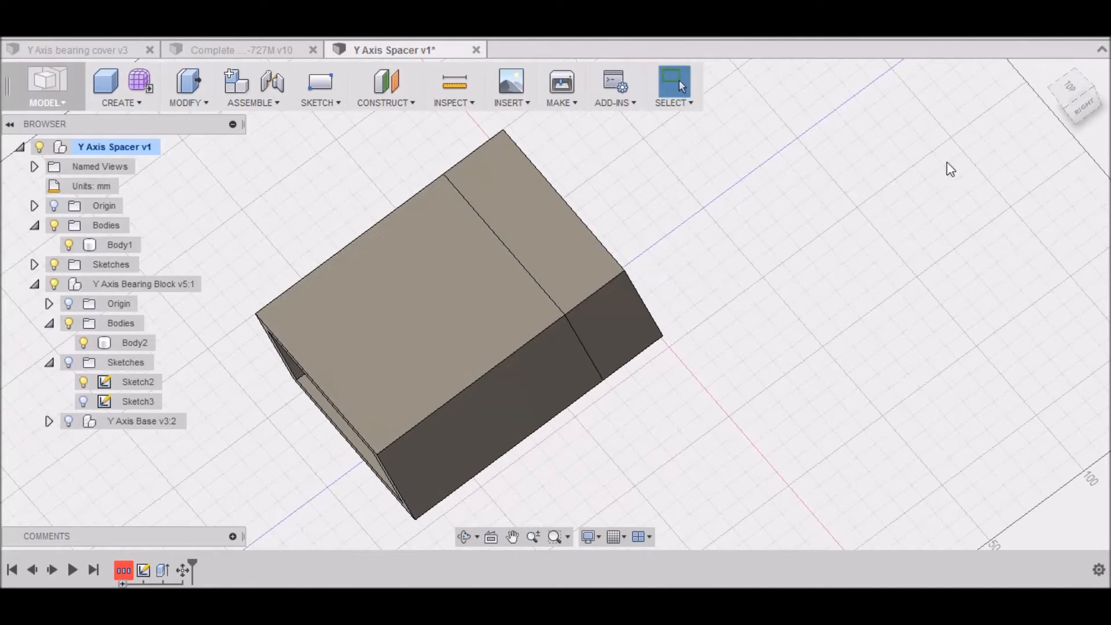
pyautogui.click(1066, 90)
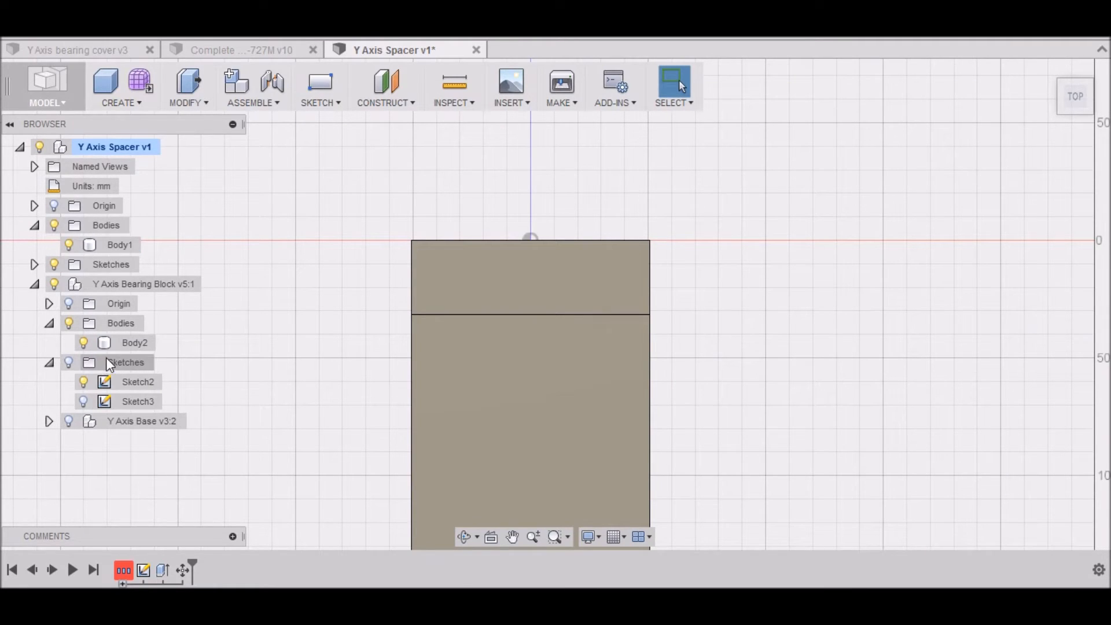
# Step: Highlight the bearing block's Body2 and temporarily hide the spacer's bodies to examine the block's screw hole locations underneath
pyautogui.click(97, 286)
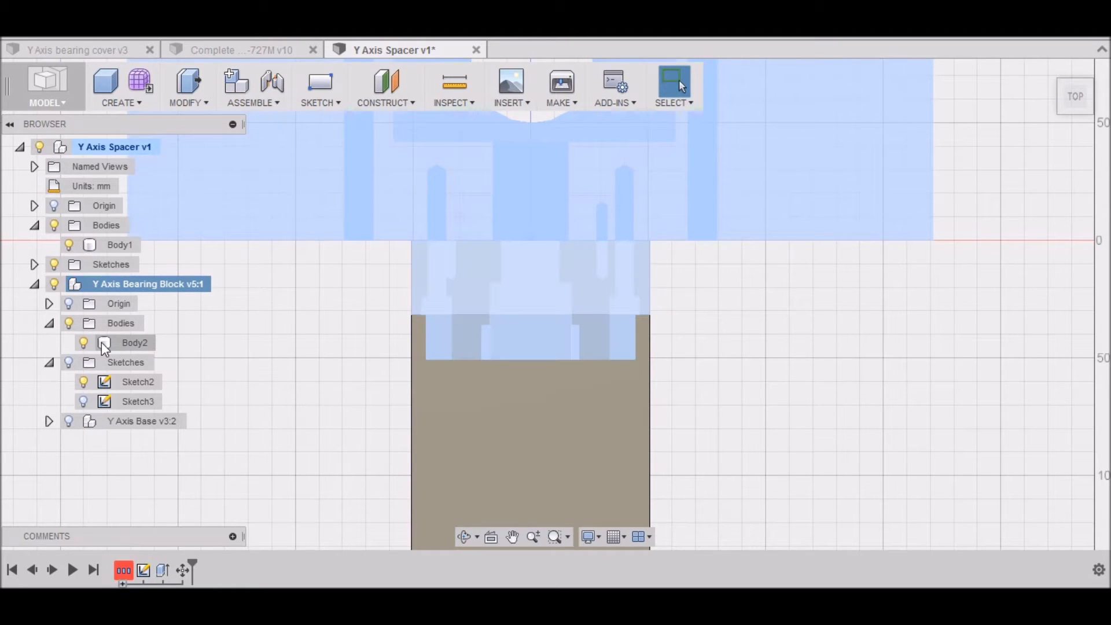
pyautogui.click(102, 342)
pyautogui.scroll(3, 532, 324)
pyautogui.scroll(2, 533, 328)
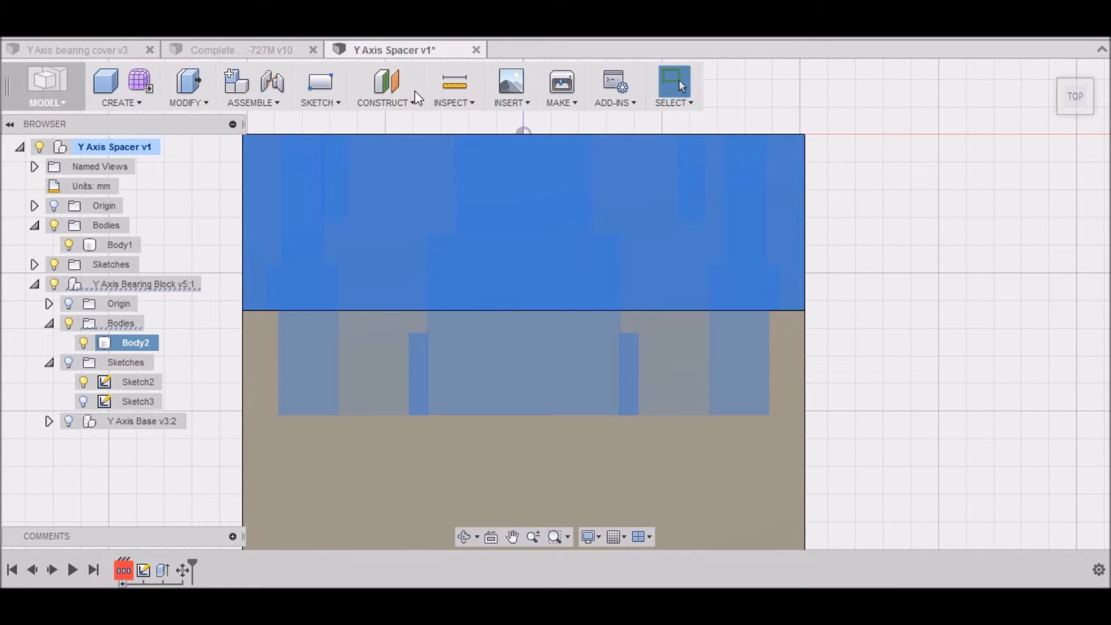
pyautogui.scroll(2, 484, 398)
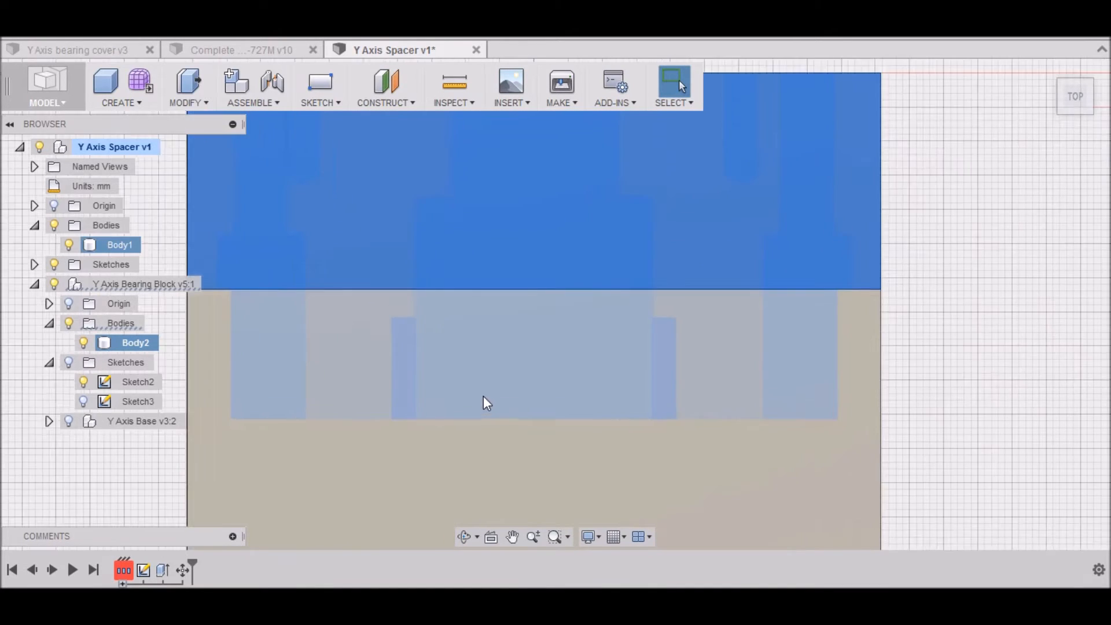
pyautogui.scroll(-2, 492, 411)
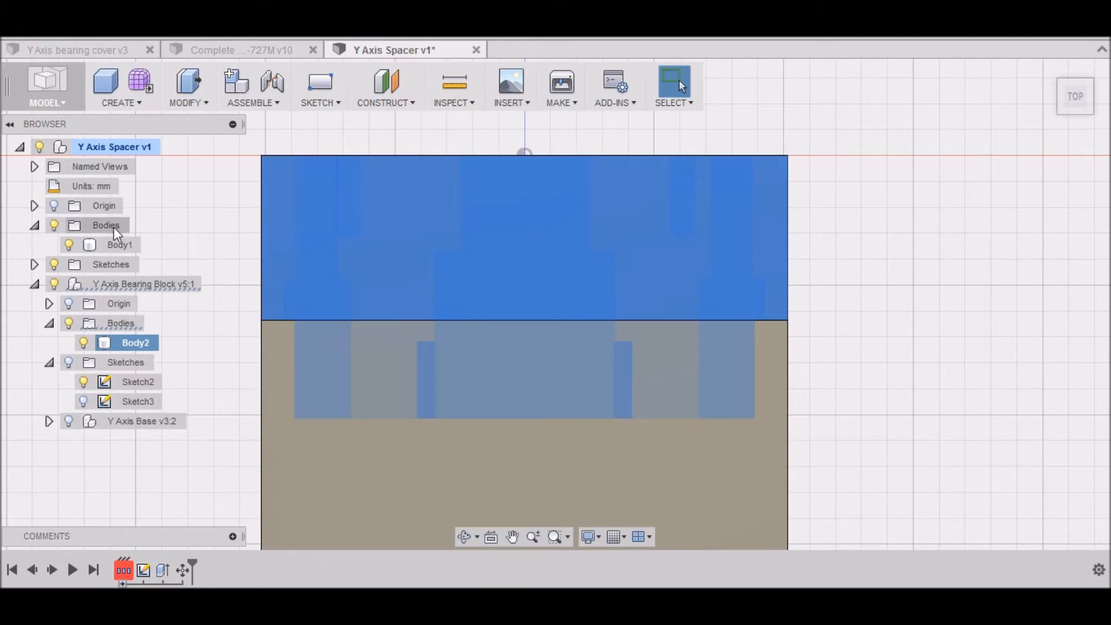
pyautogui.click(54, 226)
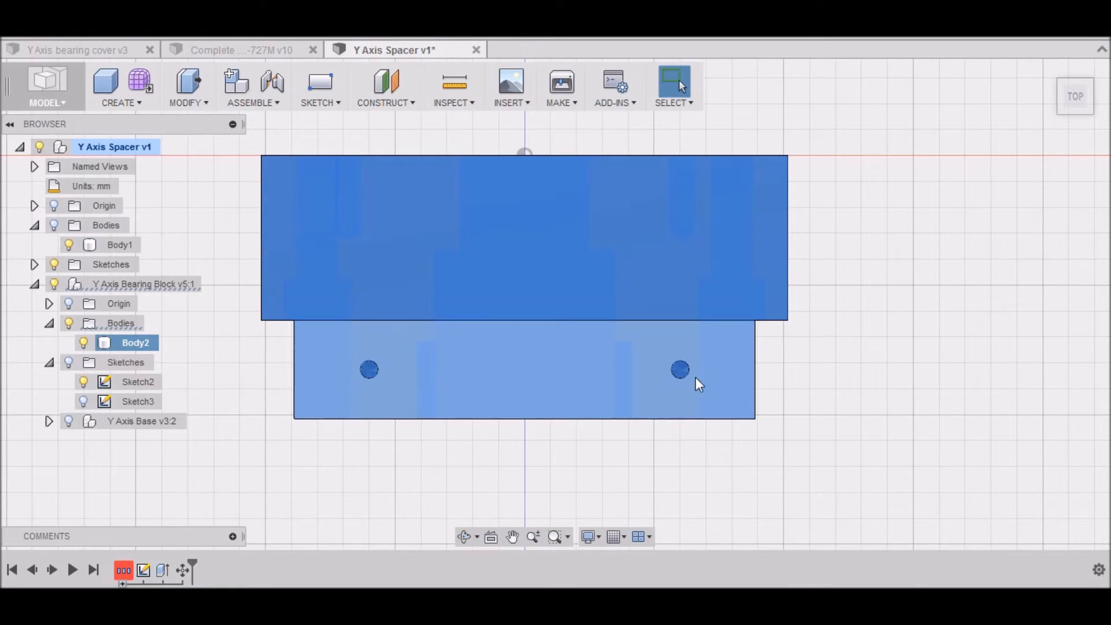
pyautogui.click(54, 225)
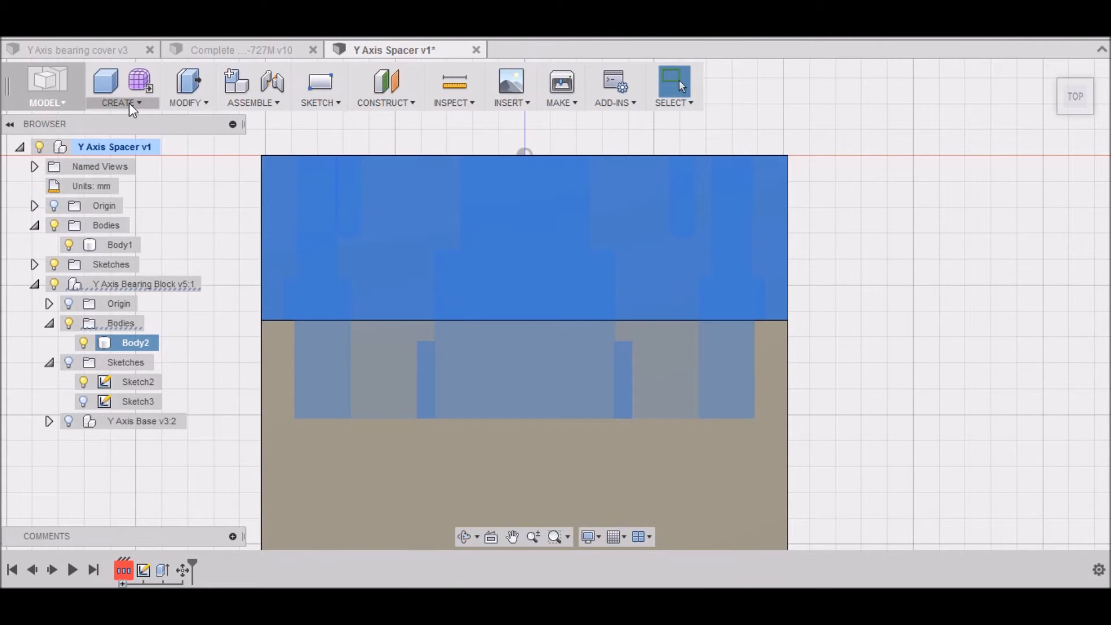
# Step: Start a simple hole on the spacer's top face and, with the spacer hidden, position it roughly over the bearing block's left screw hole
pyautogui.click(137, 104)
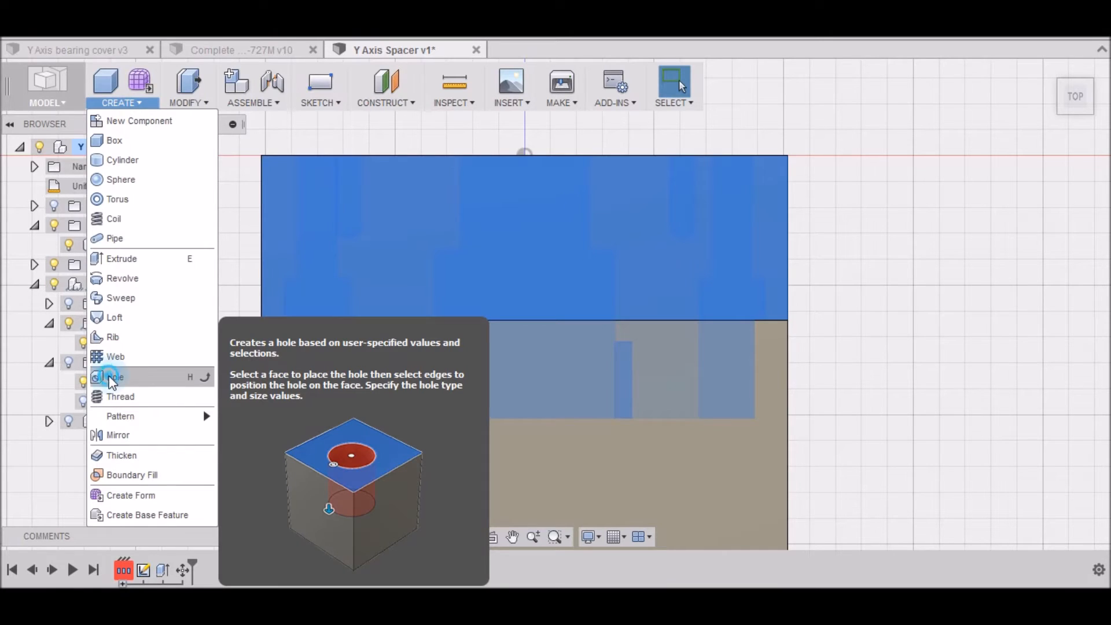
pyautogui.click(112, 380)
pyautogui.click(379, 392)
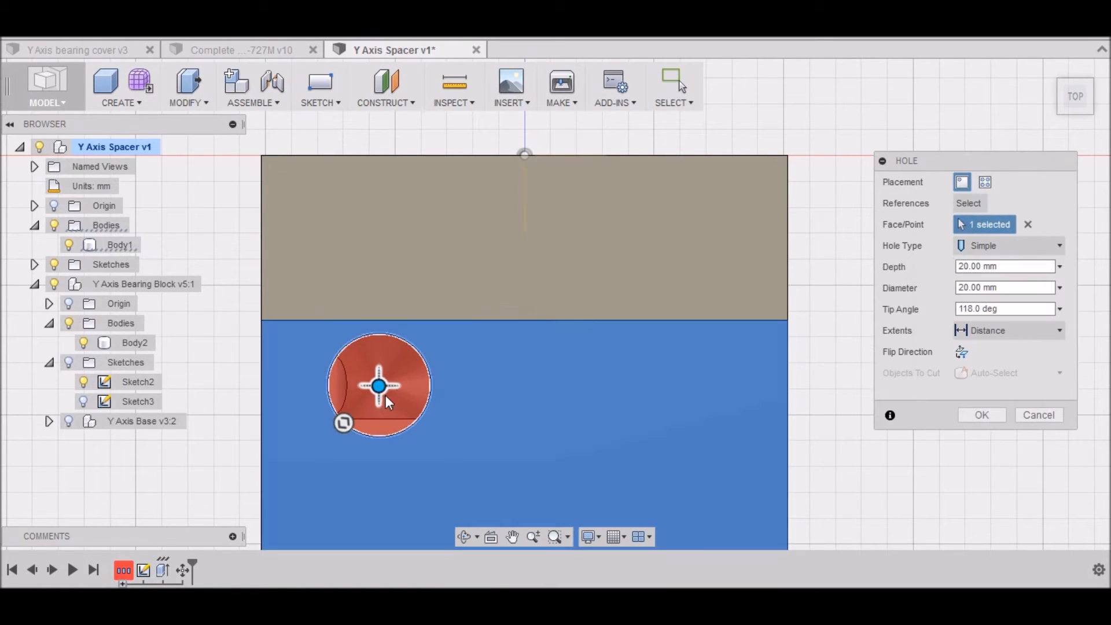
pyautogui.scroll(3, 413, 404)
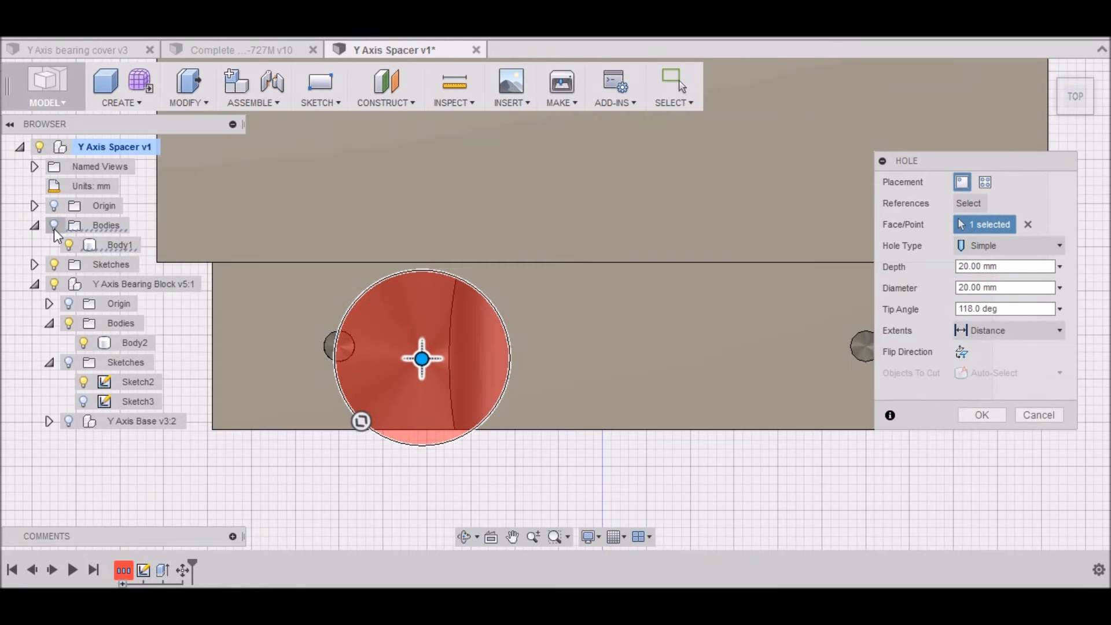
pyautogui.moveTo(423, 359); pyautogui.dragTo(348, 347)
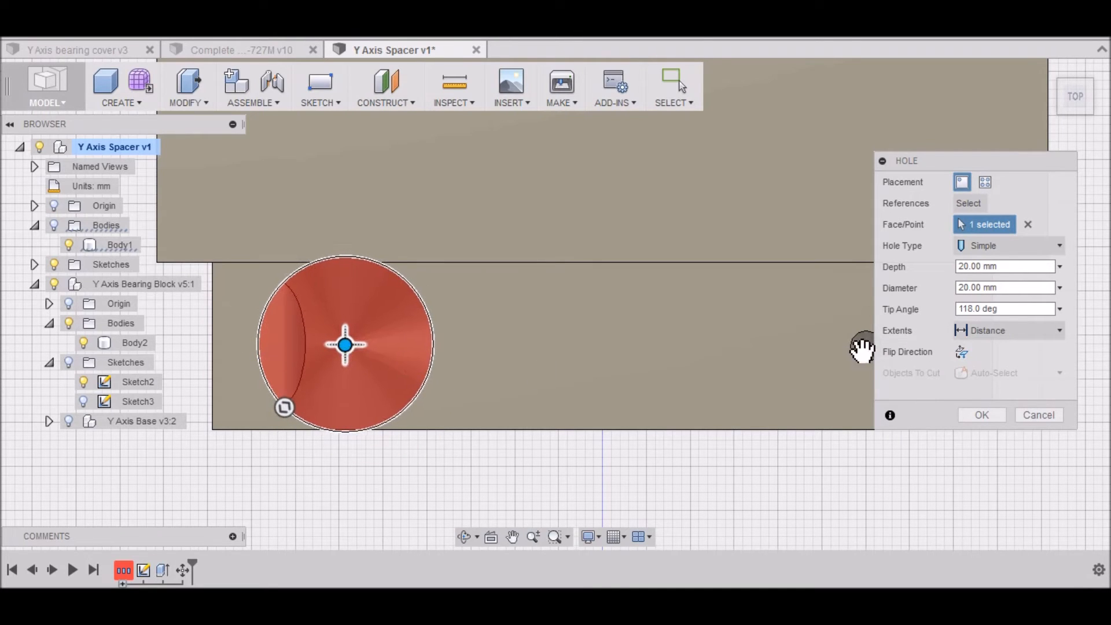
# Step: Define the hole as a countersink with 4.1 mm diameter, 9 mm countersink diameter and 6.35 mm depth
pyautogui.doubleClick(983, 288)
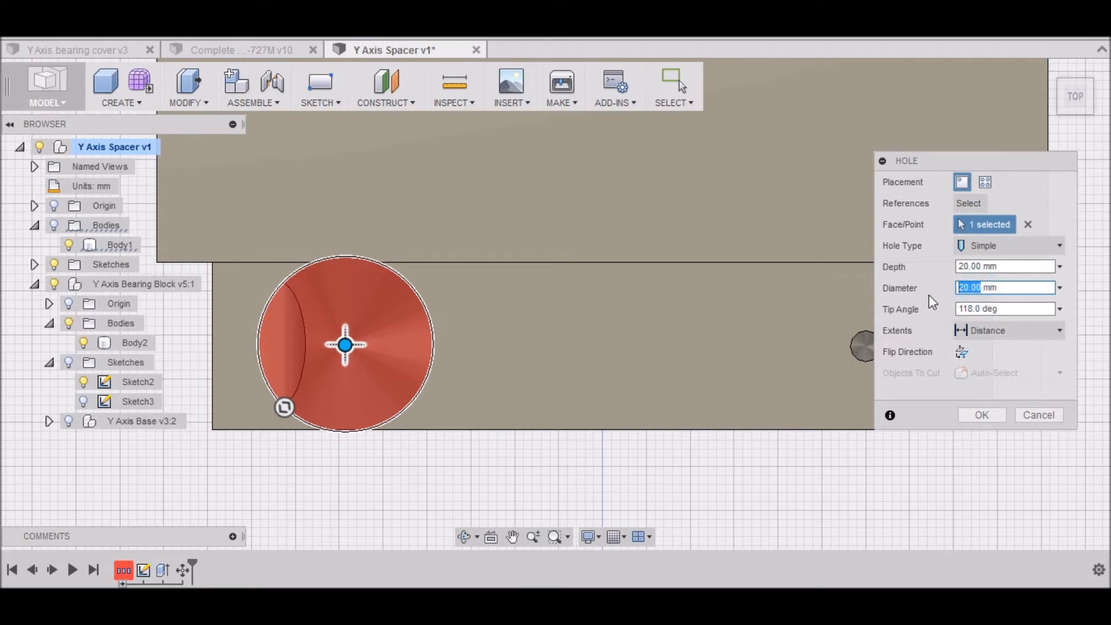
pyautogui.write('4.')
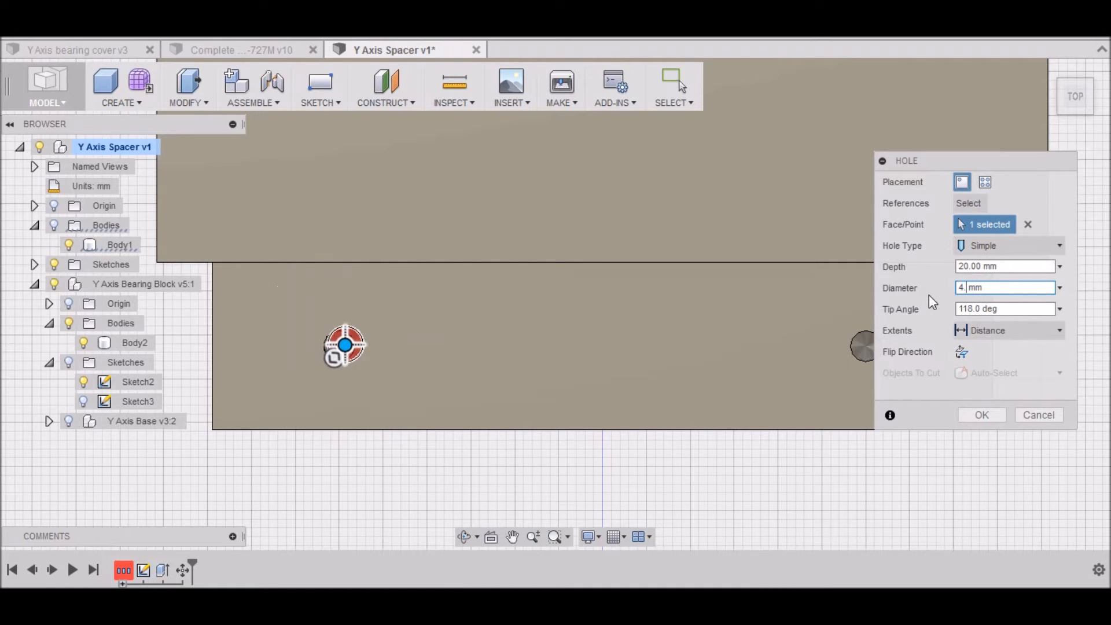
pyautogui.write('1')
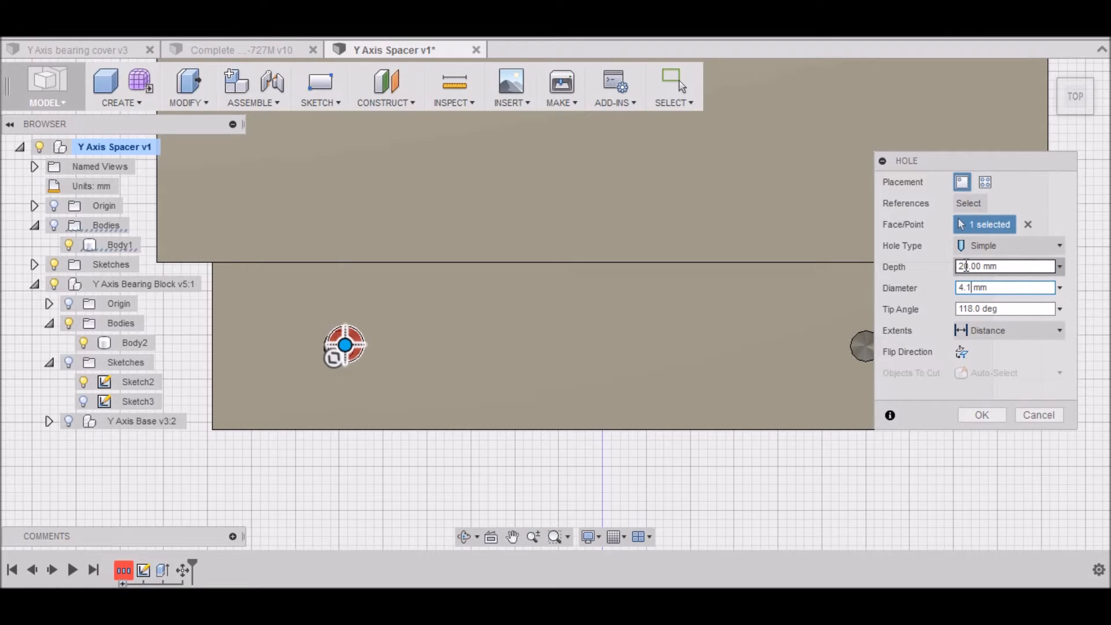
pyautogui.click(1062, 245)
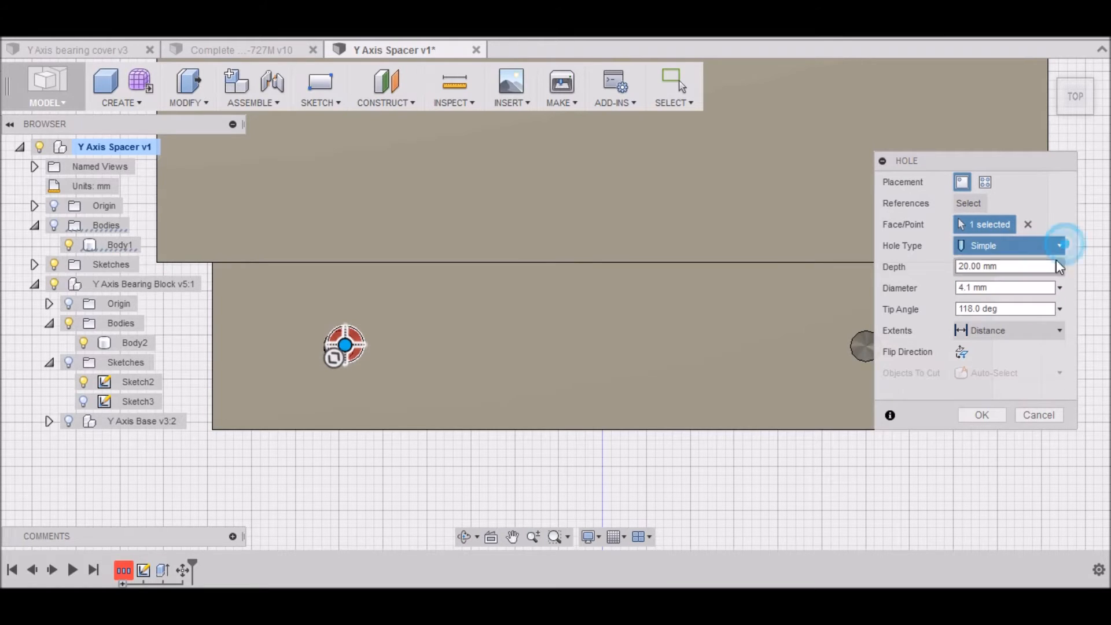
pyautogui.click(1059, 245)
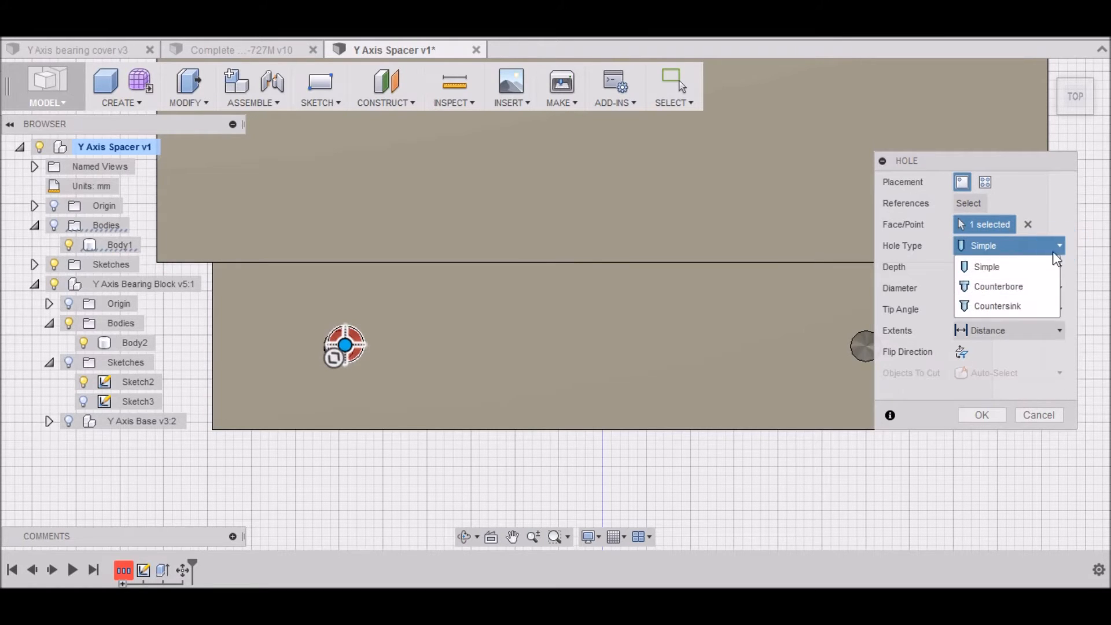
pyautogui.click(1010, 307)
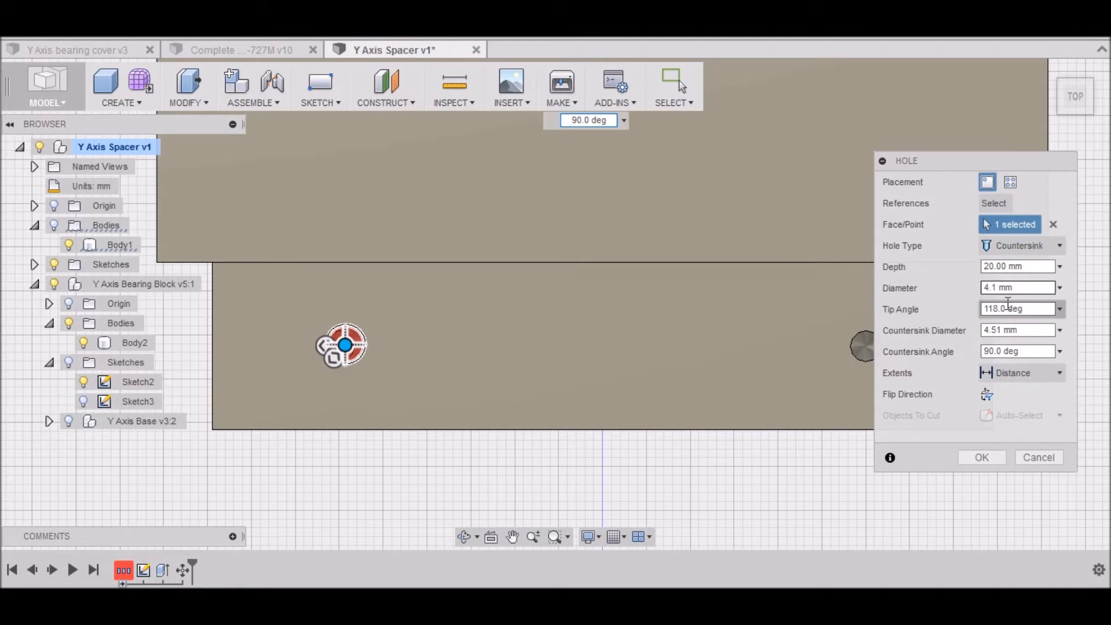
pyautogui.moveTo(1004, 328); pyautogui.dragTo(977, 339)
pyautogui.write('9')
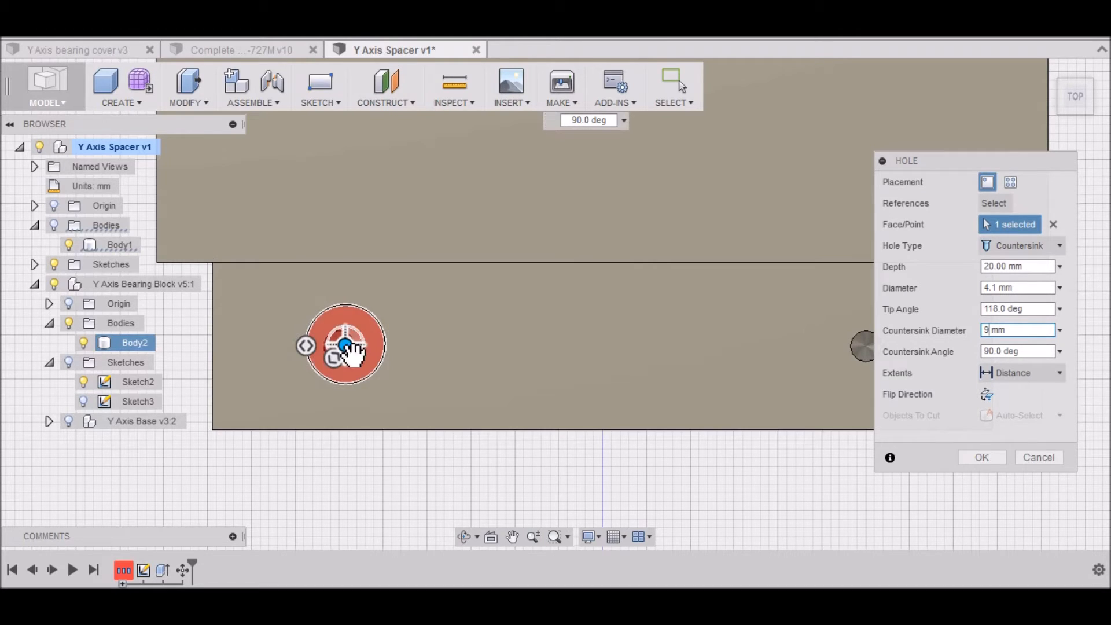
pyautogui.doubleClick(1008, 266)
pyautogui.write('6.35')
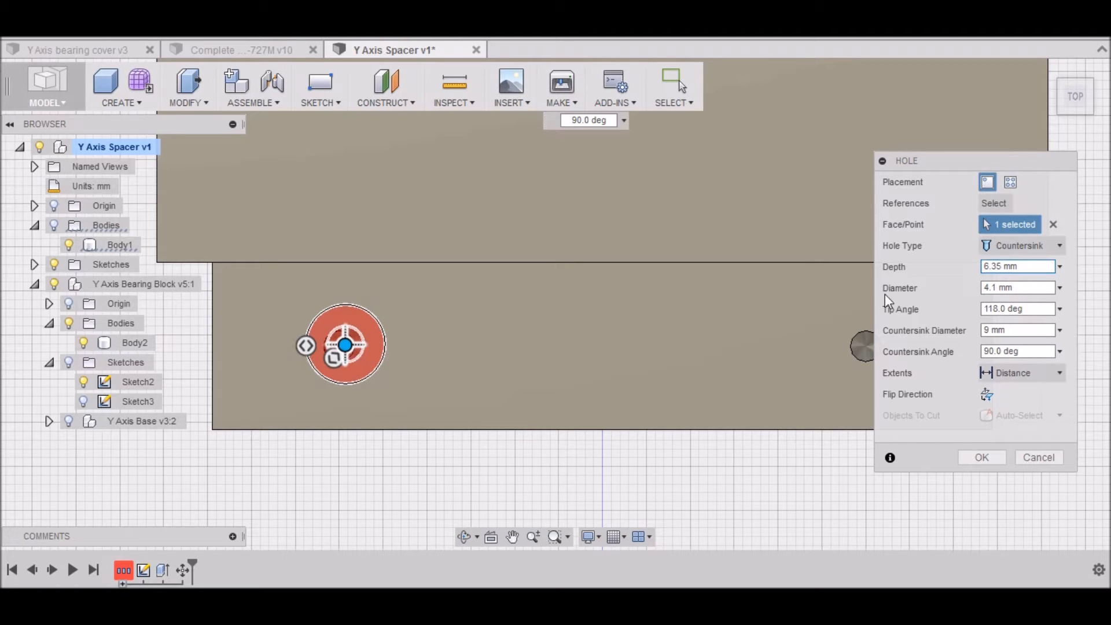
# Step: Centre the countersunk hole on the bearing block's left screw hole, show the spacer's bodies again and create the hole
pyautogui.scroll(5, 338, 371)
pyautogui.scroll(3, 331, 349)
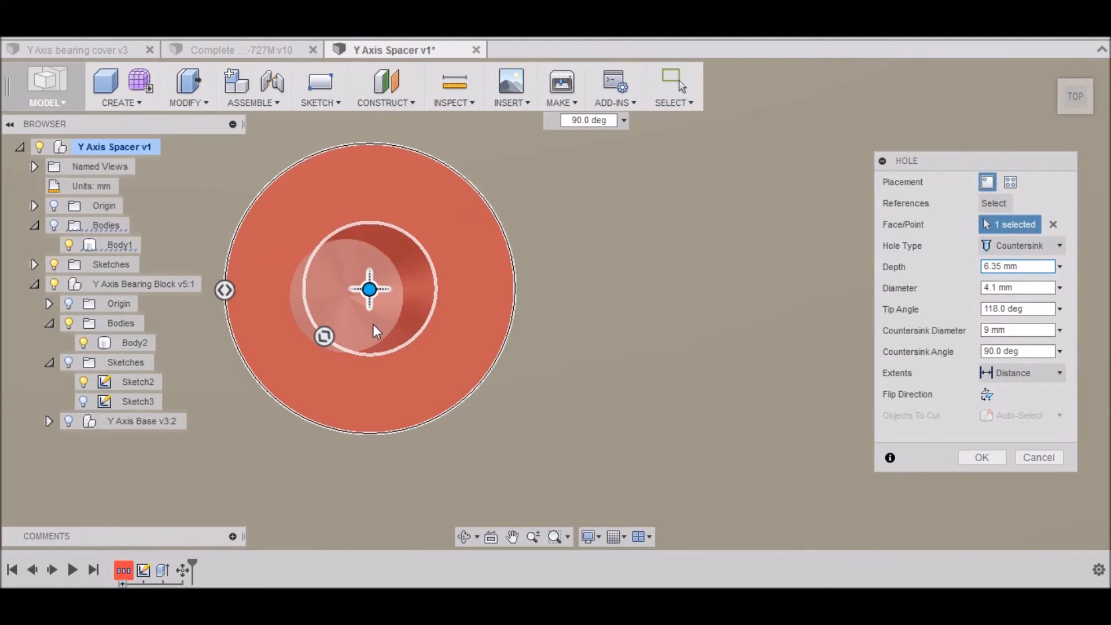
pyautogui.moveTo(371, 290); pyautogui.dragTo(348, 298)
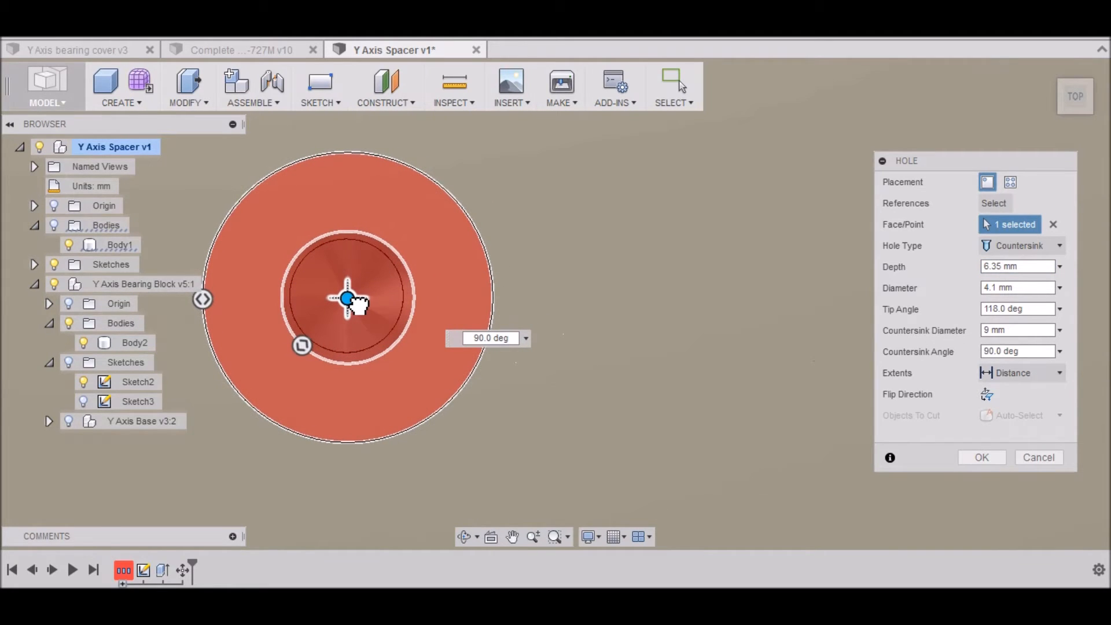
pyautogui.moveTo(348, 299); pyautogui.dragTo(347, 297)
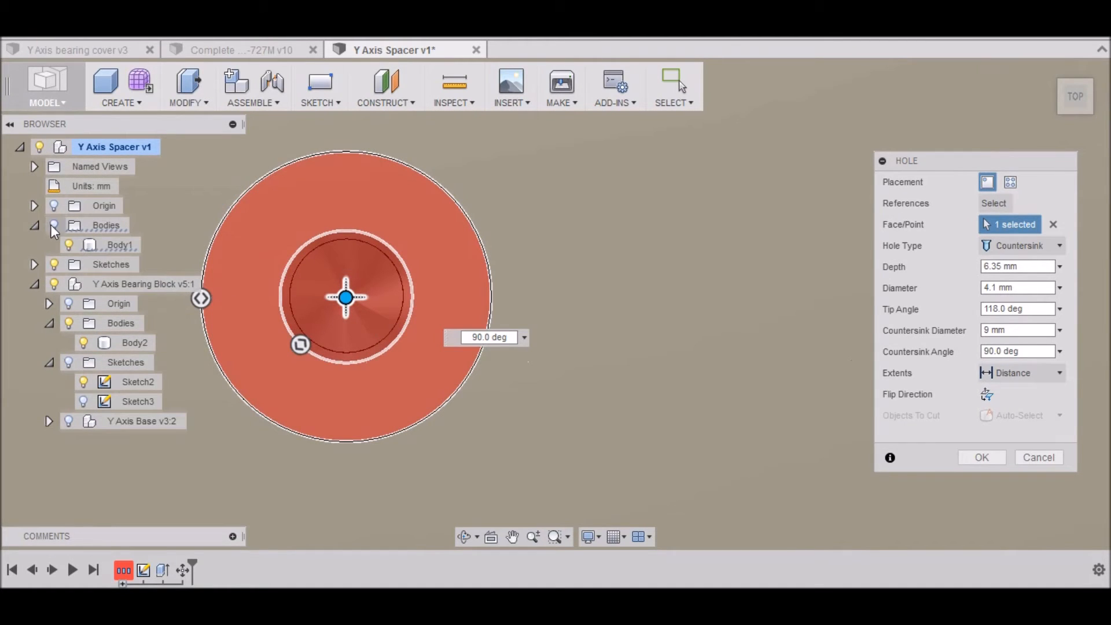
pyautogui.click(51, 224)
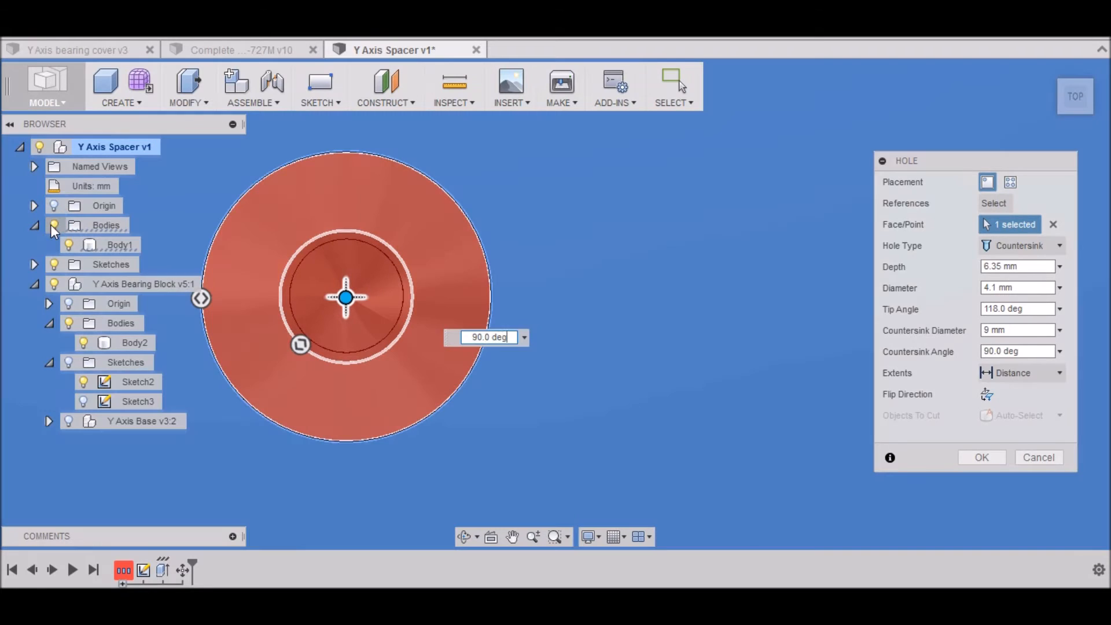
pyautogui.click(978, 458)
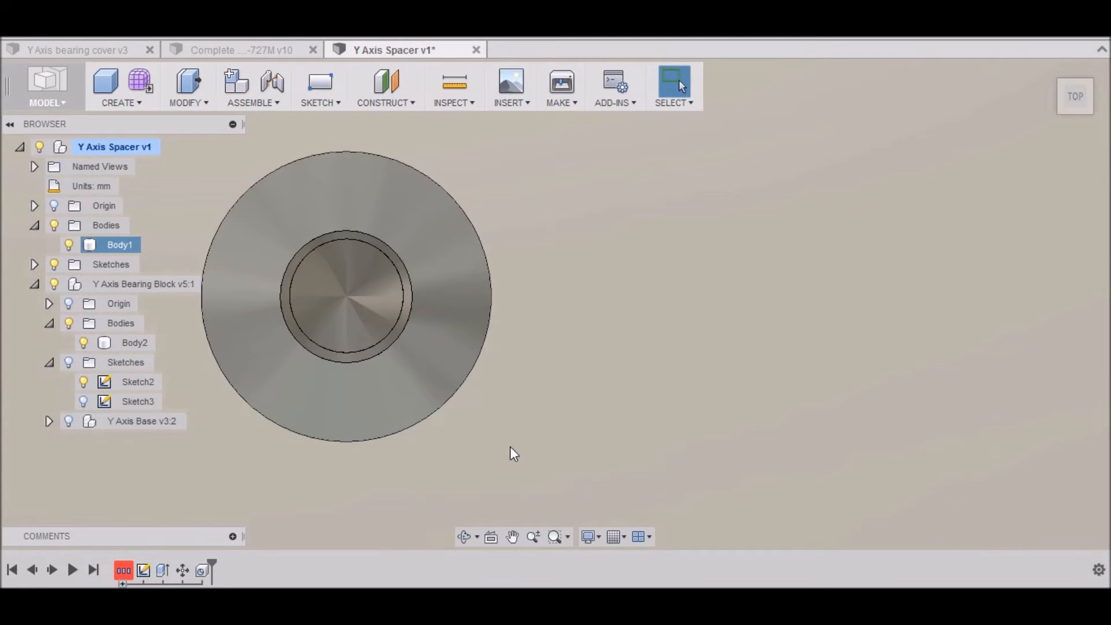
# Step: Start a second countersunk hole on the spacer's top face, near the bearing block's right screw hole
pyautogui.scroll(-3, 506, 434)
pyautogui.scroll(-2, 503, 426)
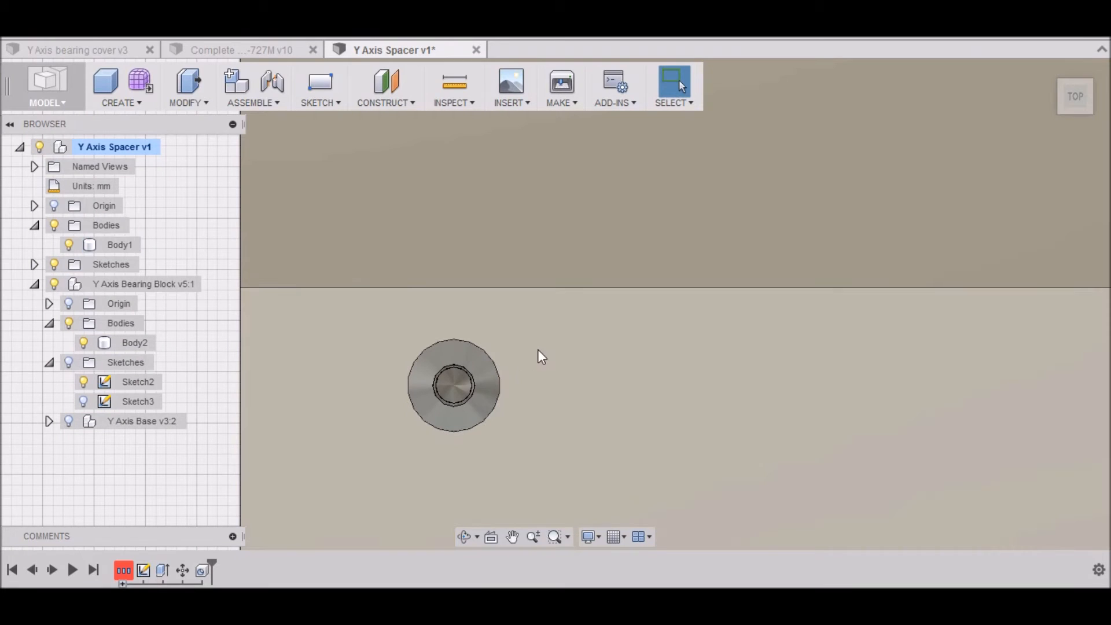
pyautogui.scroll(-3, 525, 389)
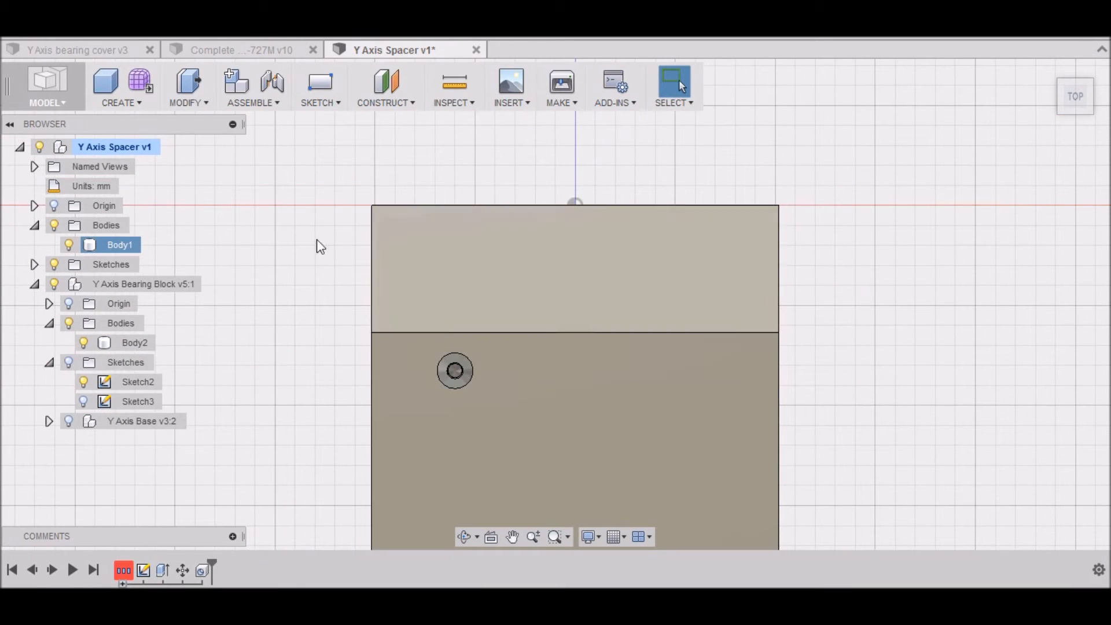
pyautogui.click(139, 107)
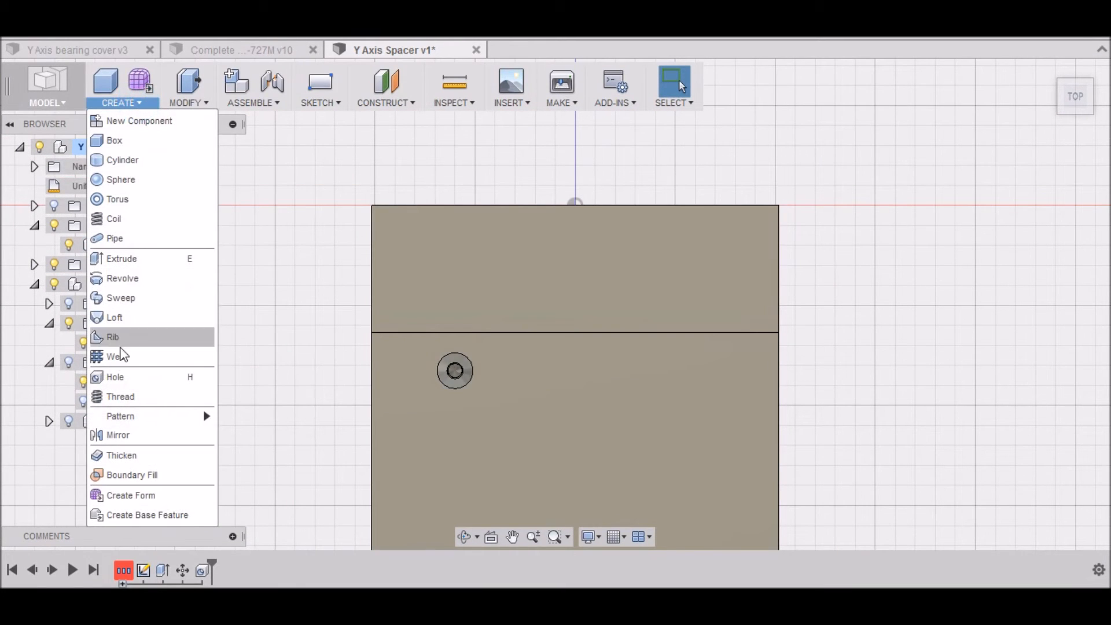
pyautogui.click(119, 382)
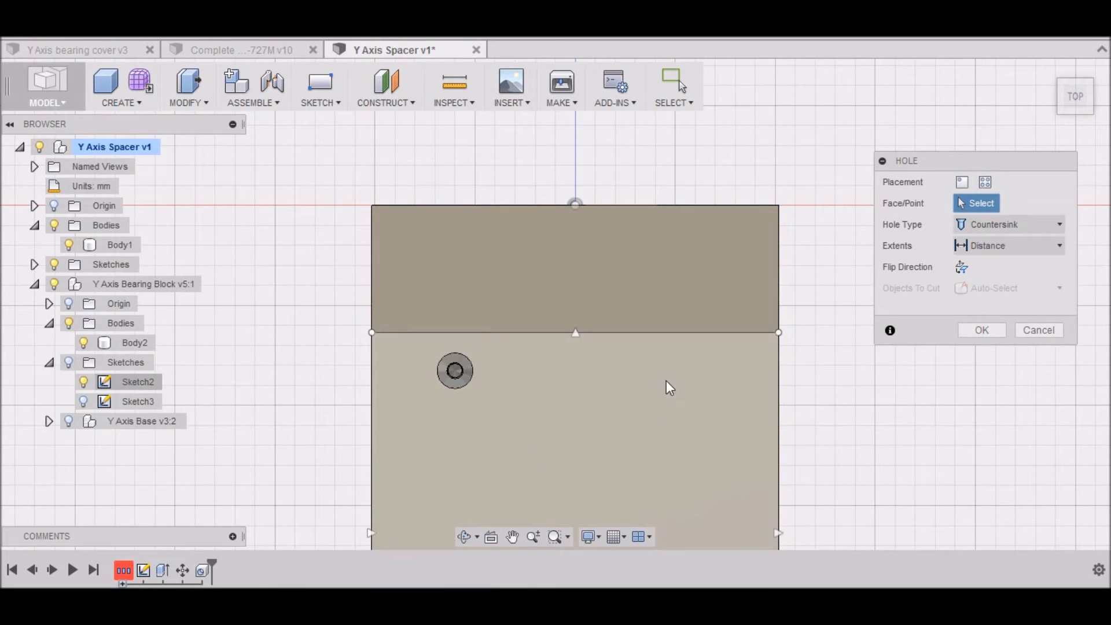
pyautogui.click(685, 378)
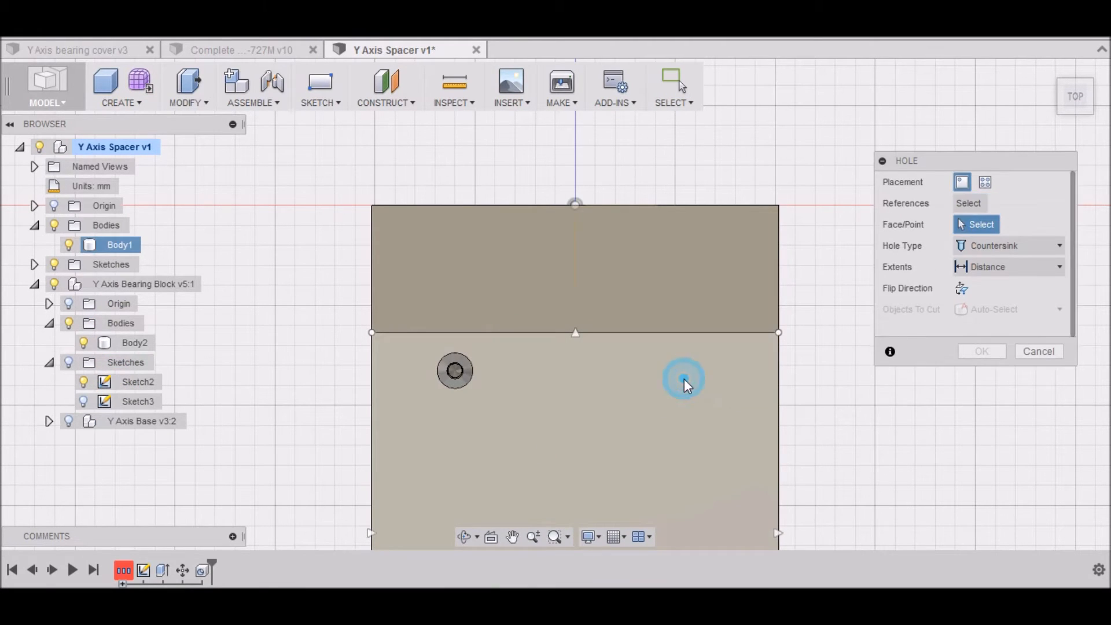
# Step: Centre the second countersunk hole on the bearing block's right screw hole and create it
pyautogui.scroll(5, 688, 382)
pyautogui.scroll(3, 689, 384)
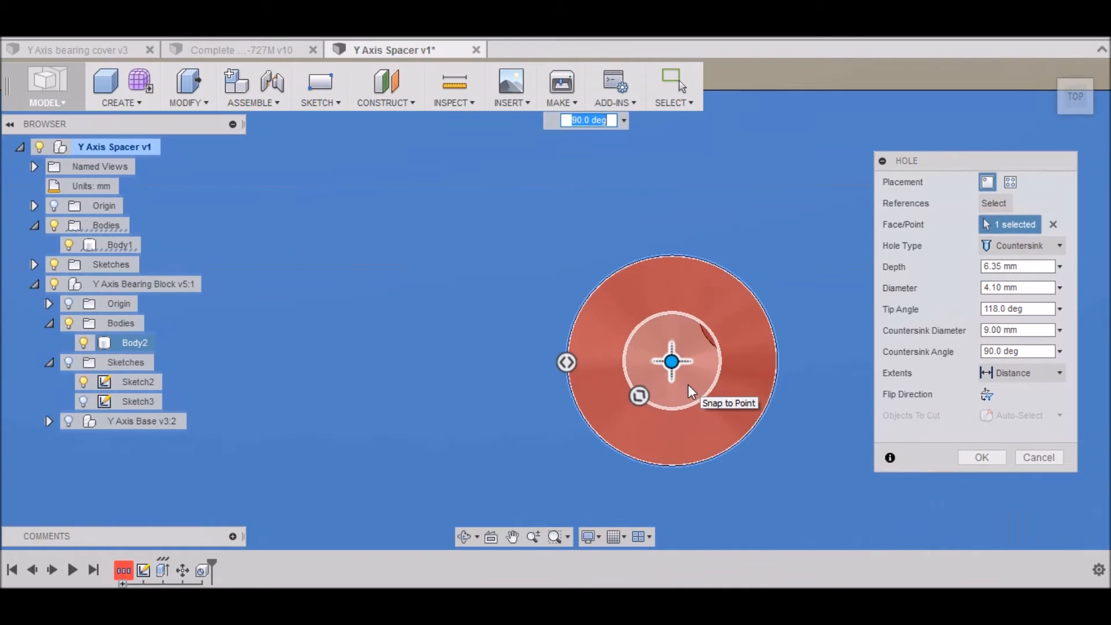
pyautogui.moveTo(708, 367); pyautogui.dragTo(748, 330, button='middle')
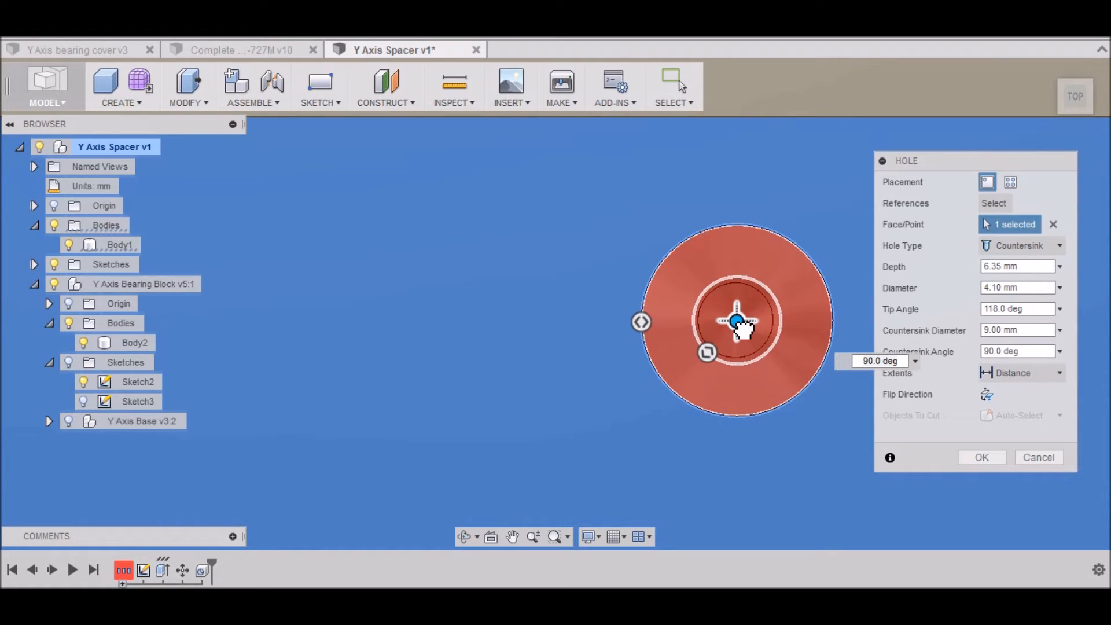
pyautogui.moveTo(745, 330); pyautogui.dragTo(743, 327, button='middle')
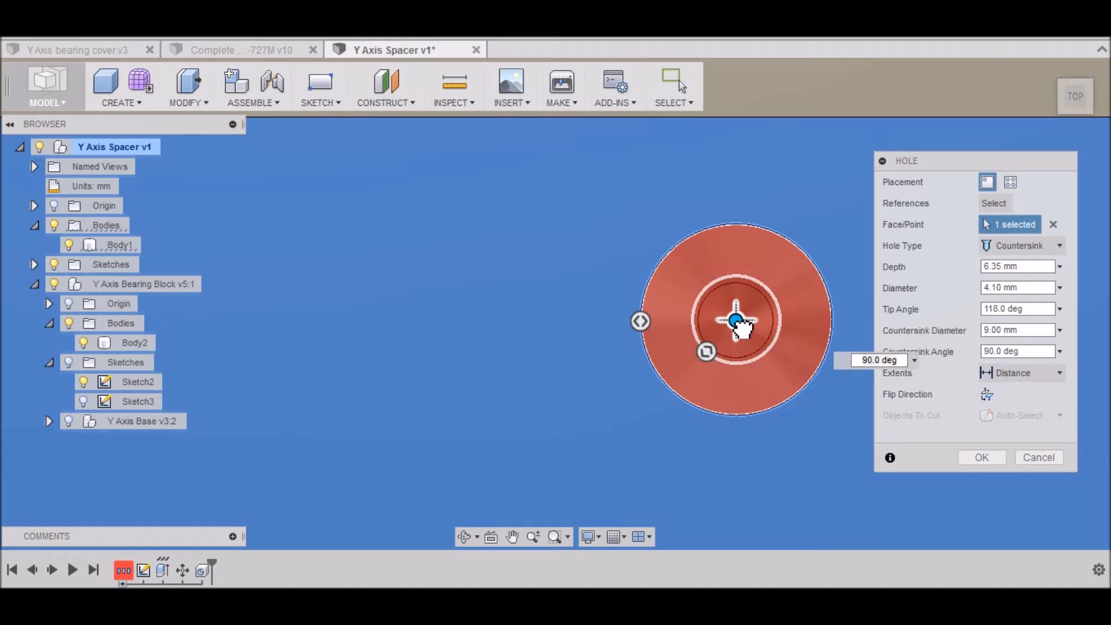
pyautogui.scroll(5, 738, 326)
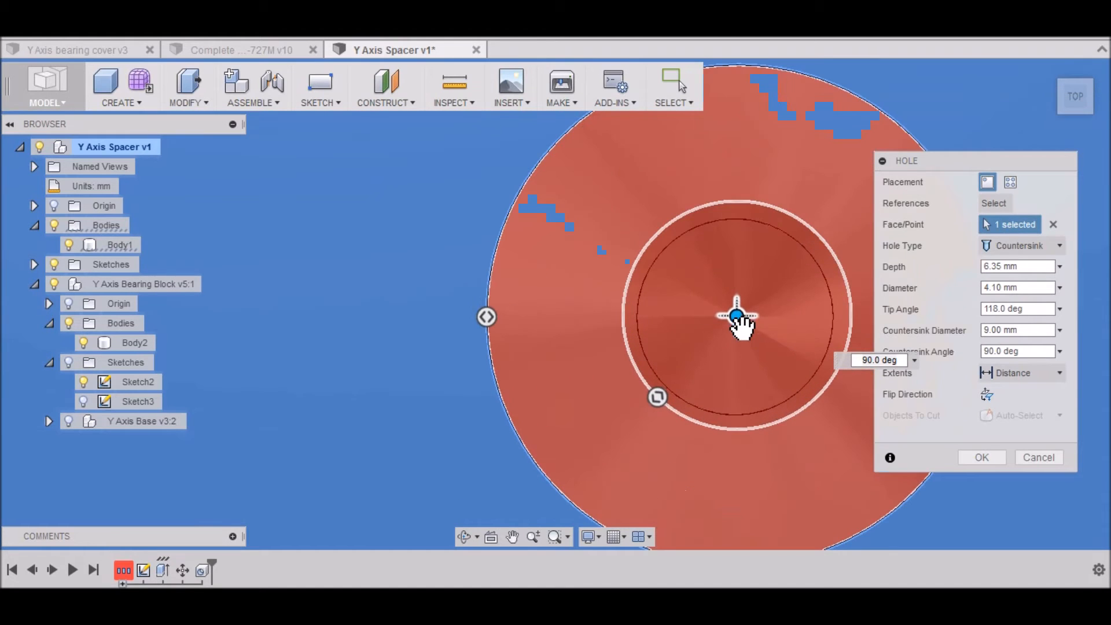
pyautogui.moveTo(743, 327); pyautogui.dragTo(742, 324)
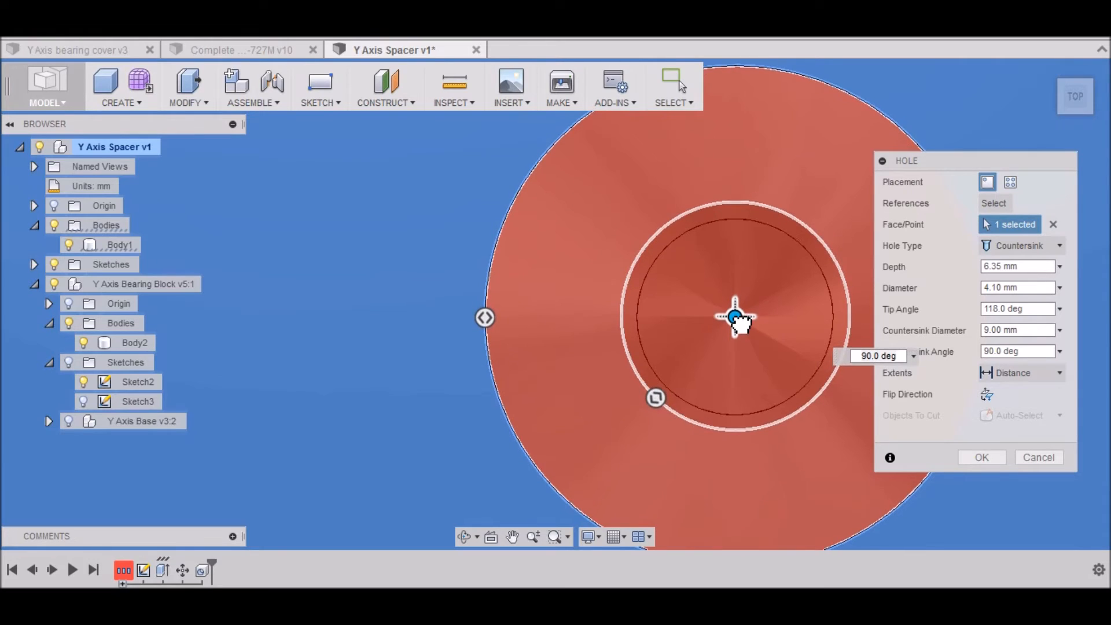
pyautogui.click(982, 457)
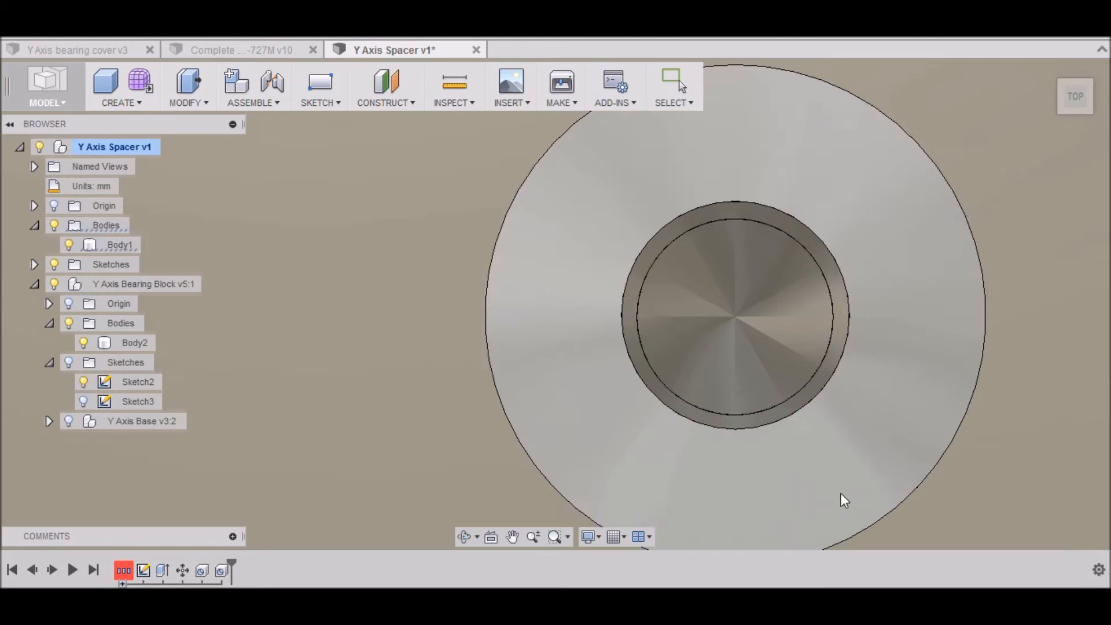
# Step: Turn the model around to show the underside of the spacer and bearing block
pyautogui.scroll(-10, 840, 499)
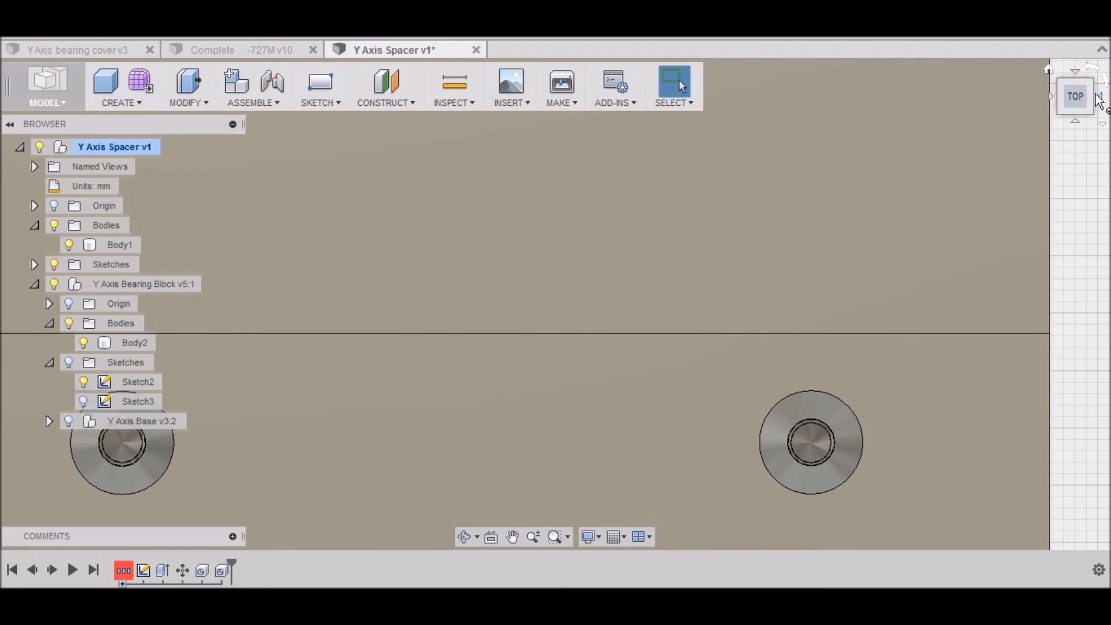
pyautogui.click(1102, 99)
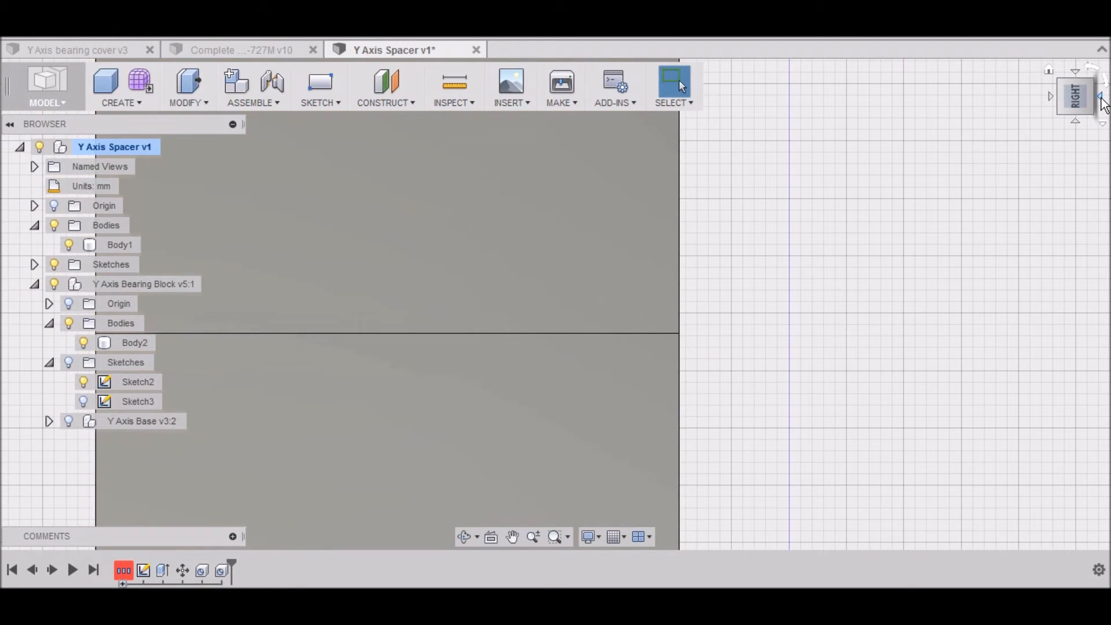
pyautogui.click(1103, 100)
pyautogui.click(836, 249)
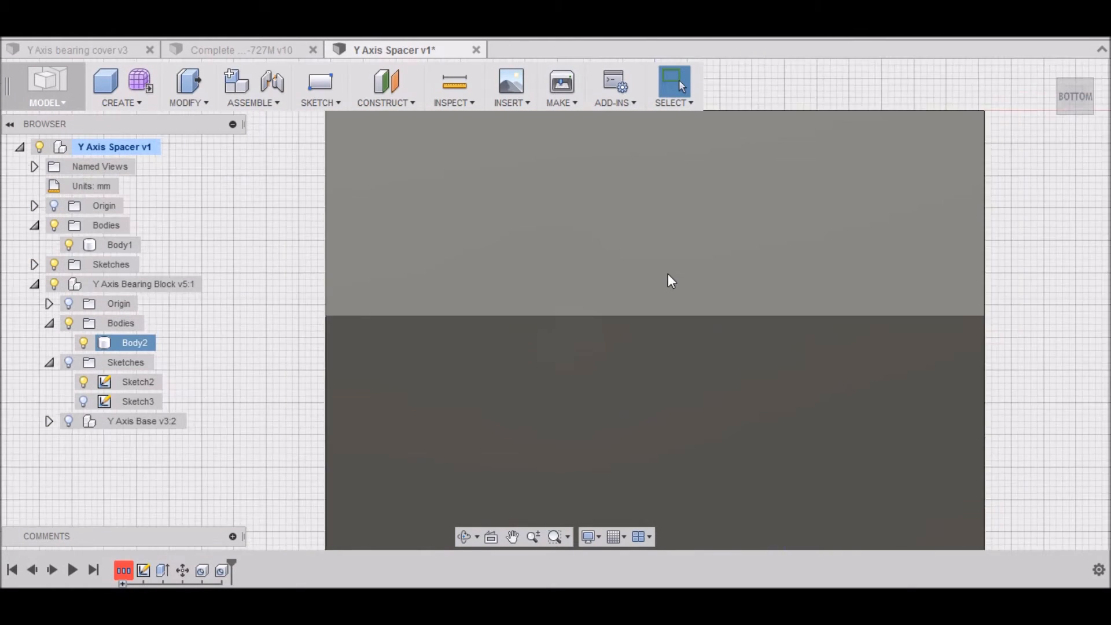
pyautogui.click(562, 377)
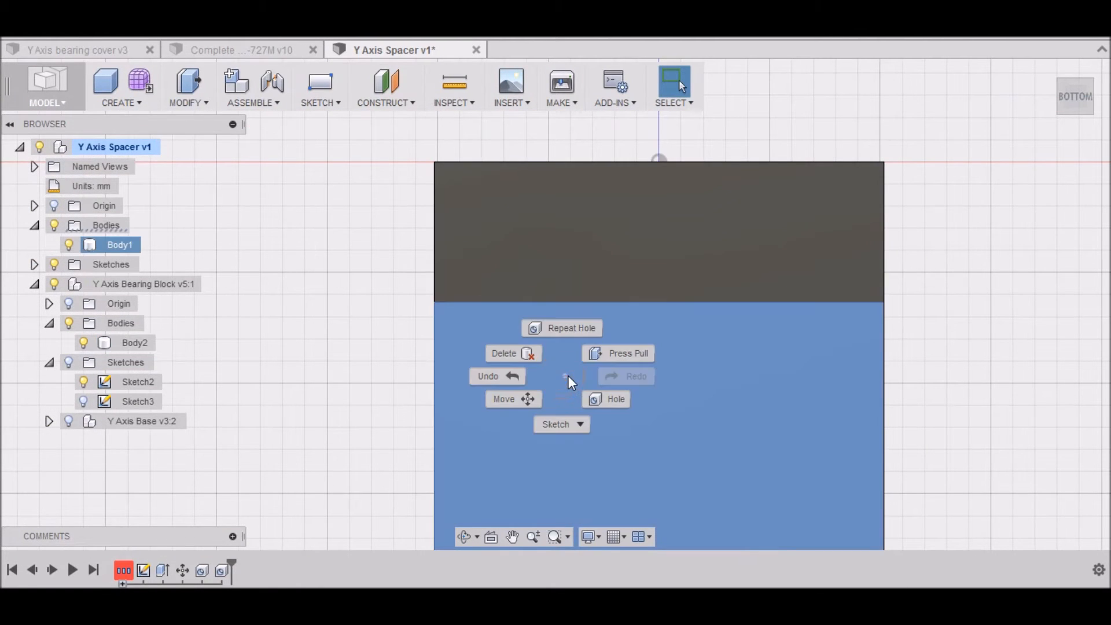
pyautogui.click(564, 328)
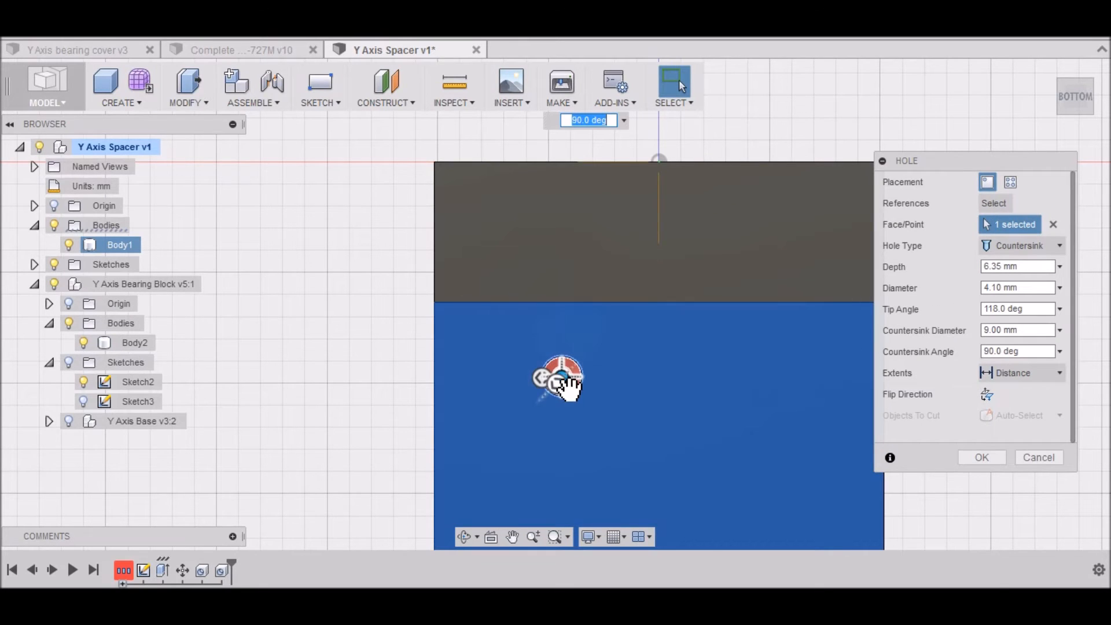
pyautogui.scroll(3, 562, 378)
pyautogui.moveTo(562, 374)
pyautogui.mouseDown()
pyautogui.moveTo(469, 312)
pyautogui.moveTo(563, 367)
pyautogui.mouseUp()
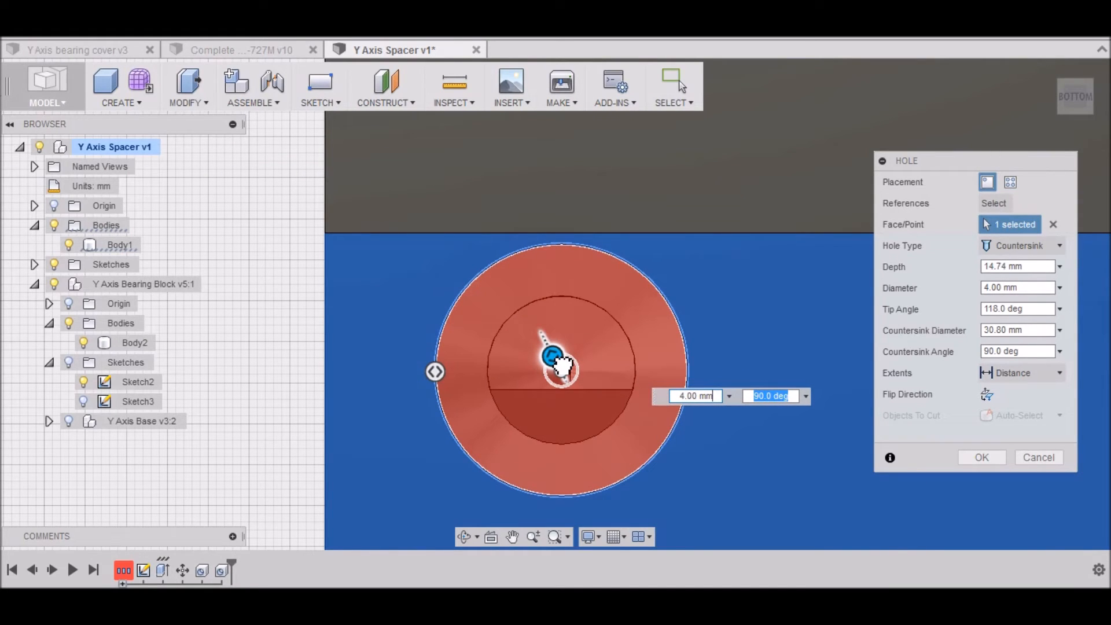
pyautogui.moveTo(563, 367); pyautogui.dragTo(563, 367)
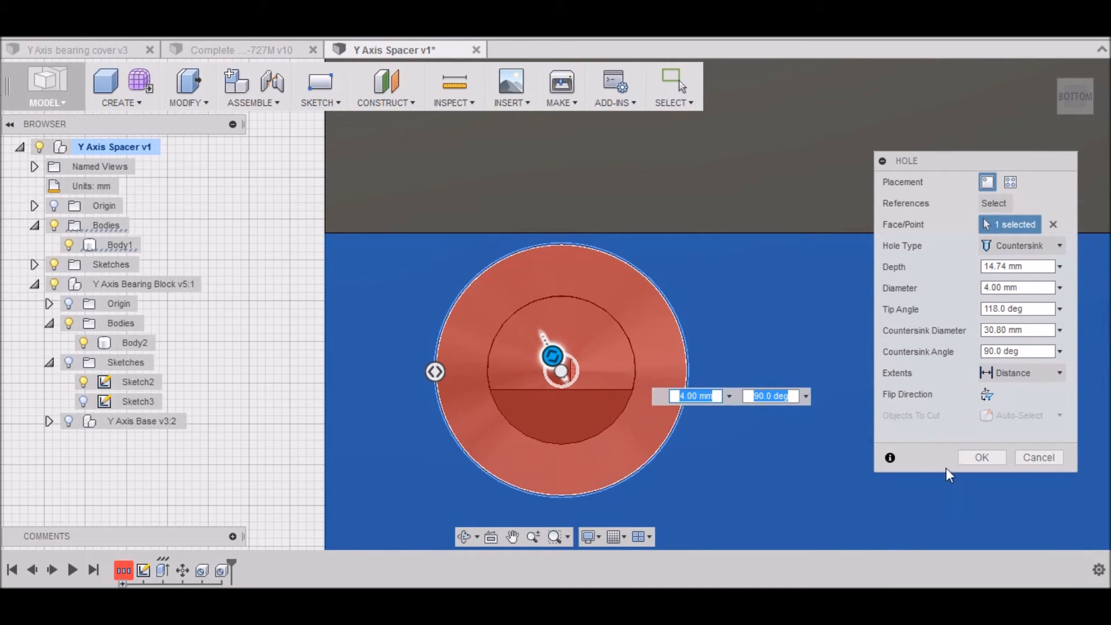
pyautogui.click(1039, 458)
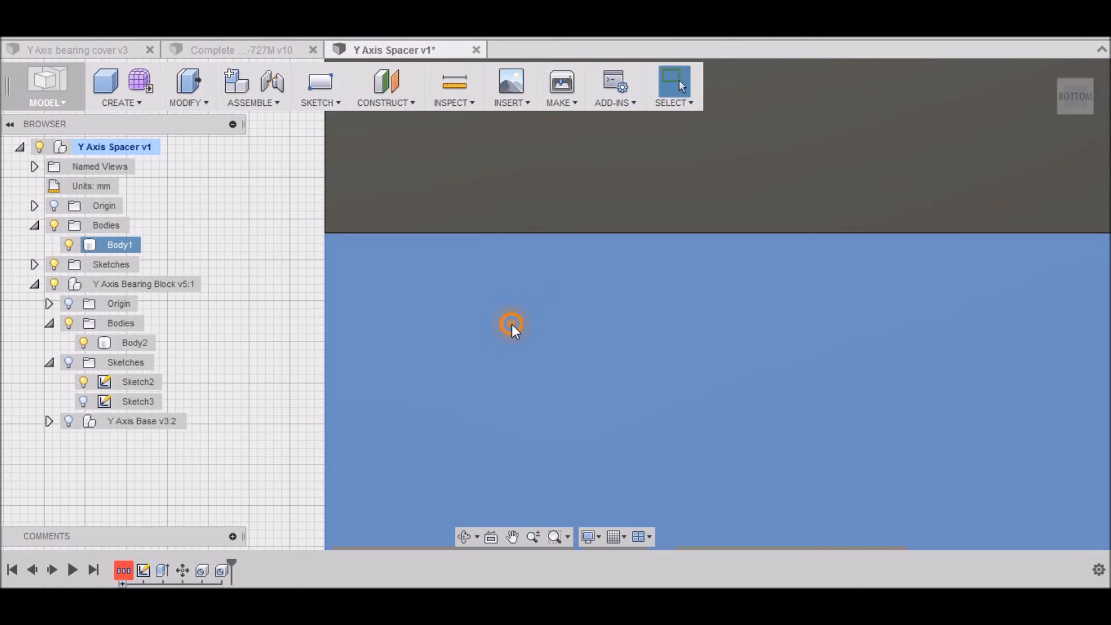
# Step: Create a countersunk hole on the spacer's bottom face with the same hole settings, centred on the bearing block's left screw hole as seen from below
pyautogui.rightClick(511, 324)
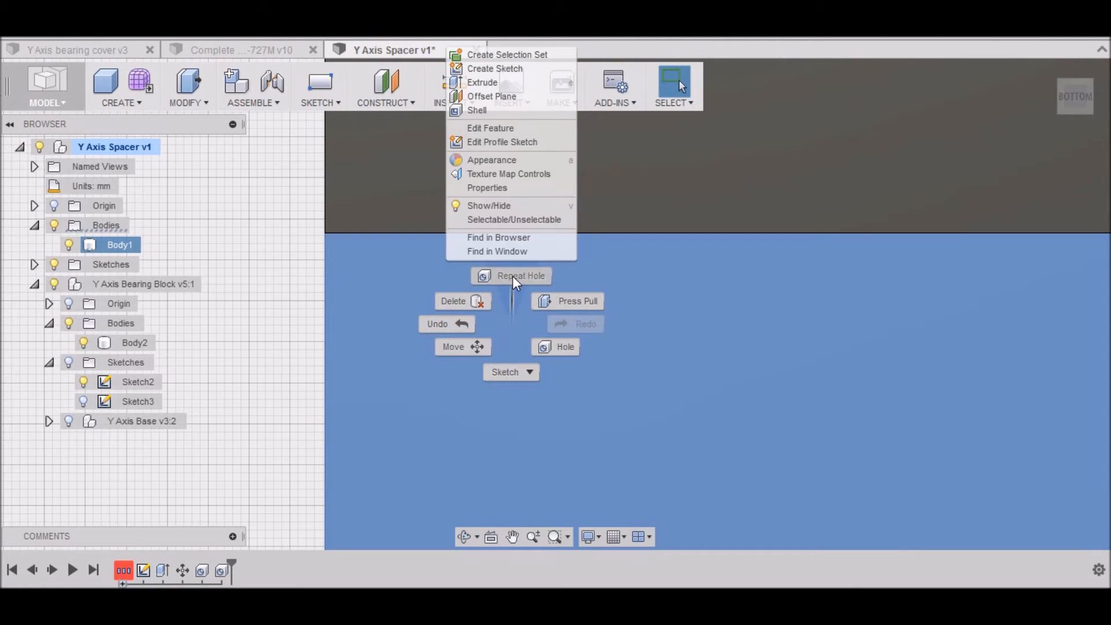
pyautogui.click(514, 276)
pyautogui.click(510, 323)
pyautogui.scroll(4, 509, 327)
pyautogui.moveTo(518, 306); pyautogui.dragTo(494, 298, button='middle')
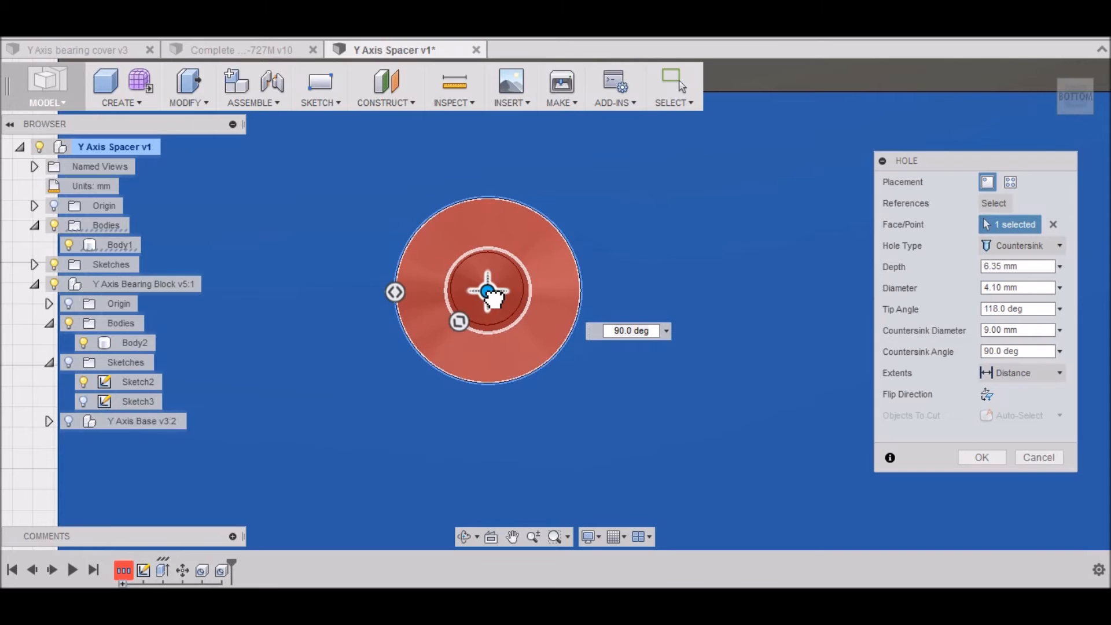
pyautogui.scroll(3, 489, 302)
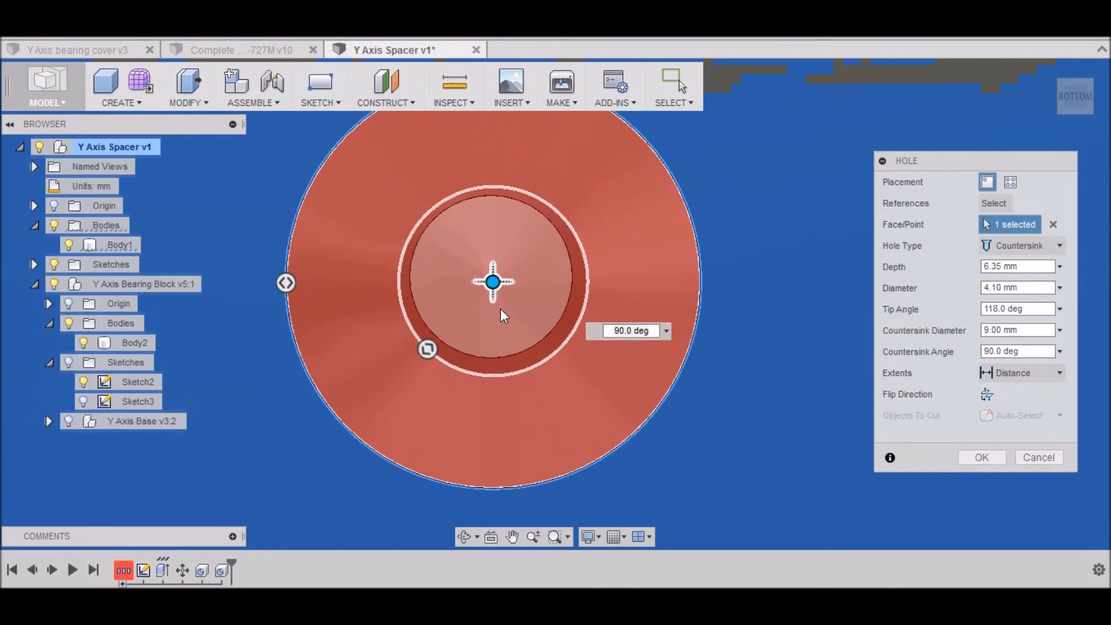
pyautogui.scroll(2, 509, 318)
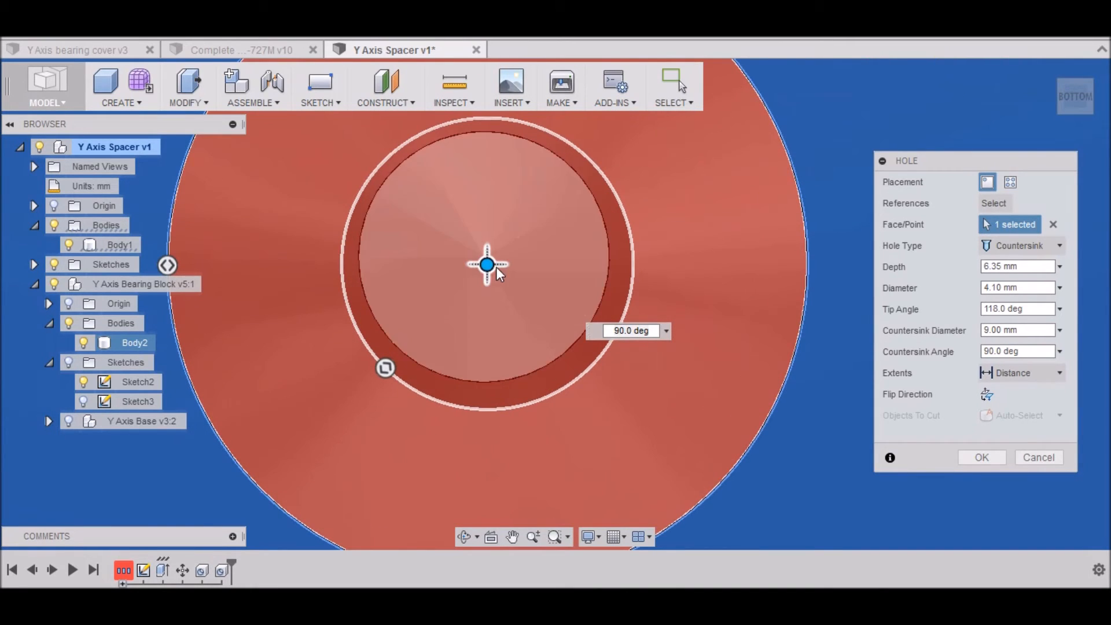
pyautogui.moveTo(488, 264); pyautogui.dragTo(487, 256)
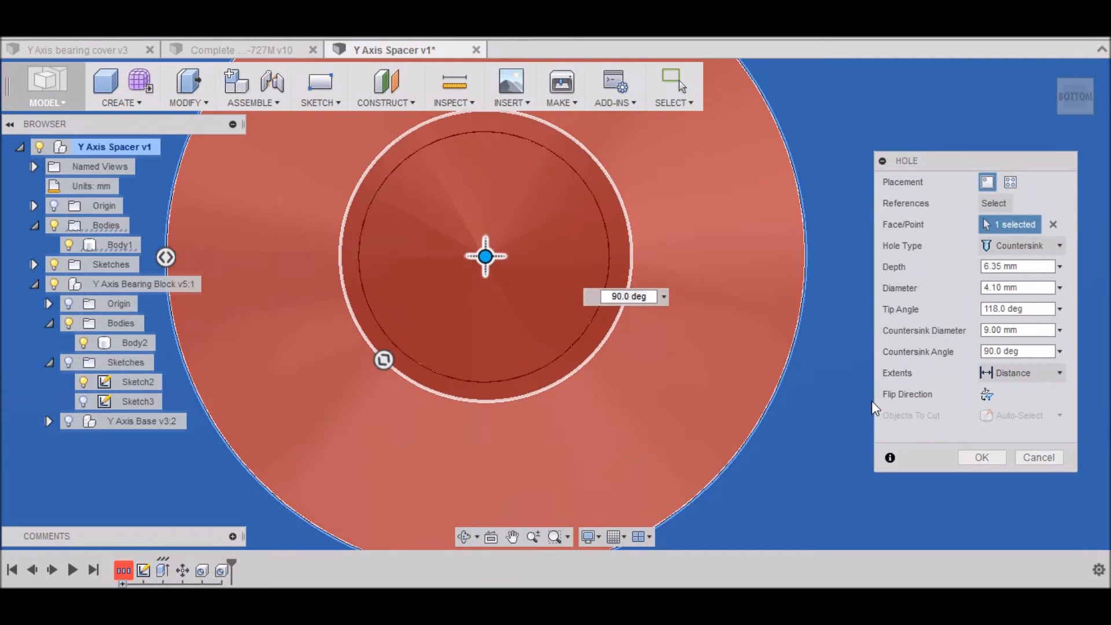
pyautogui.click(977, 456)
# Step: Add a matching countersunk hole on the spacer's bottom face, centred on the bearing block's right screw hole as seen from below
pyautogui.scroll(-10, 469, 354)
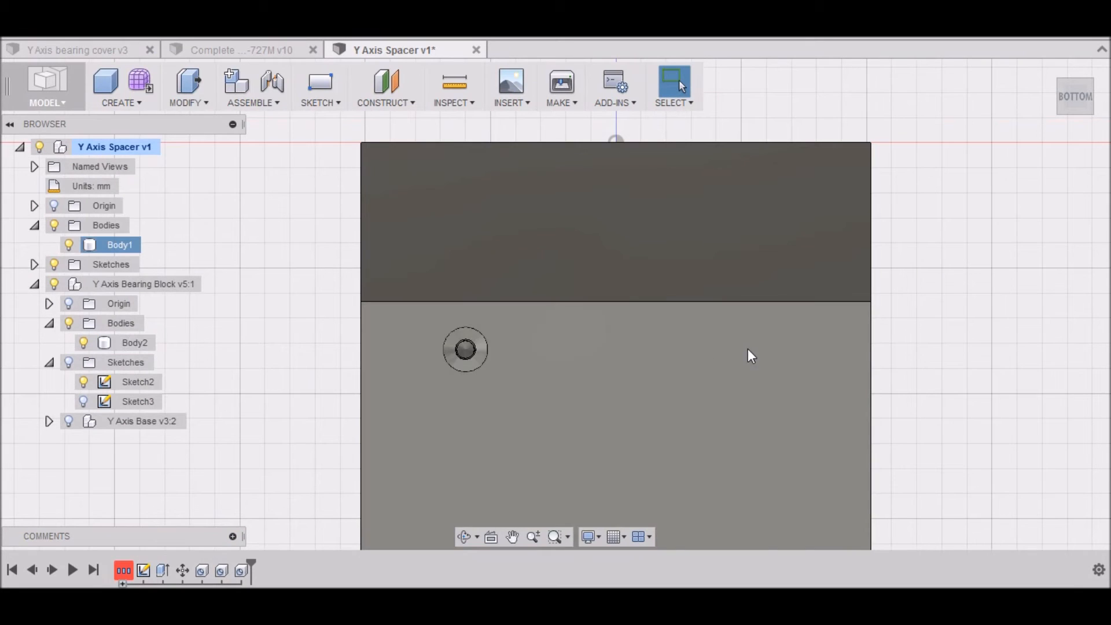
pyautogui.click(774, 352)
pyautogui.rightClick(773, 352)
pyautogui.click(772, 303)
pyautogui.click(761, 356)
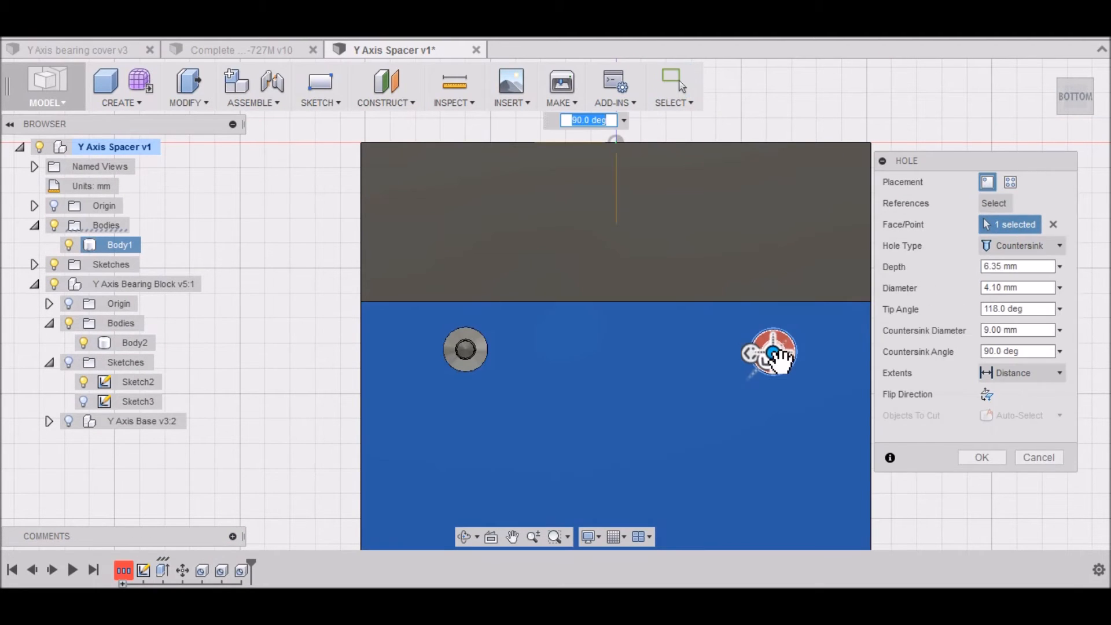
pyautogui.scroll(5, 764, 341)
pyautogui.scroll(3, 777, 324)
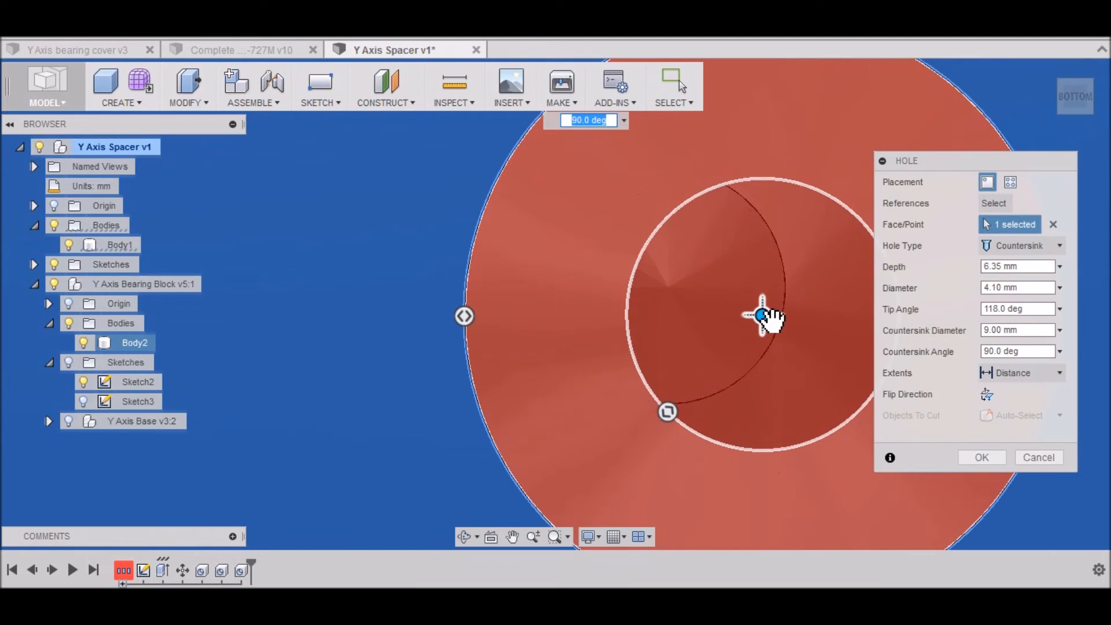
pyautogui.moveTo(764, 315); pyautogui.dragTo(692, 290, button='middle')
pyautogui.scroll(1, 693, 291)
pyautogui.moveTo(693, 290); pyautogui.dragTo(668, 287)
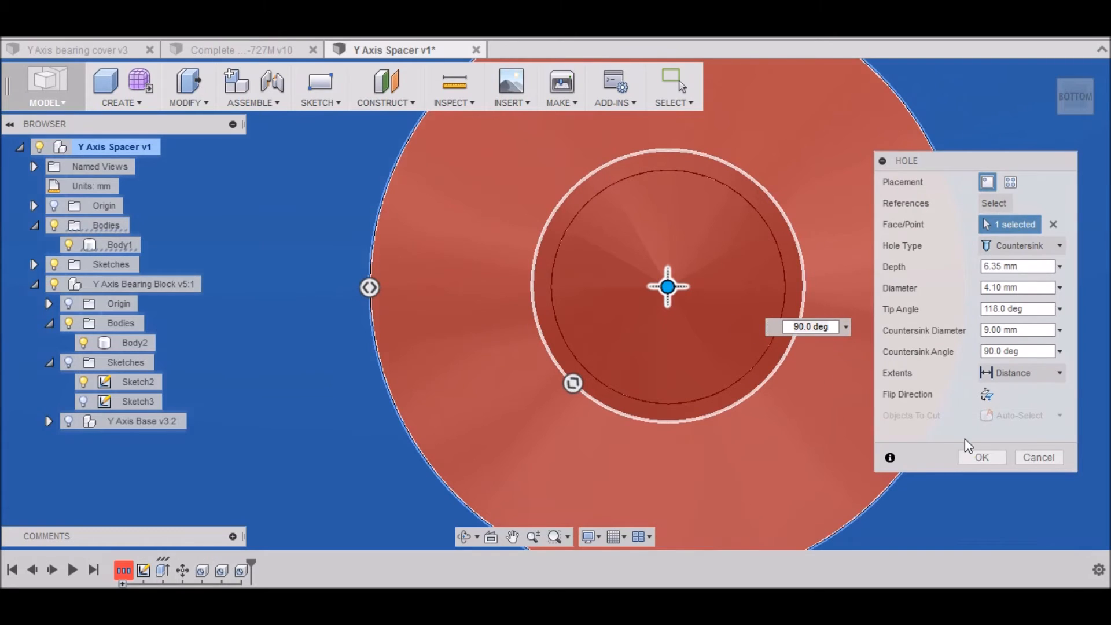
pyautogui.click(978, 458)
# Step: Return to the home view and hide the Y Axis Bearing Block's bodies, leaving the spacer's bodies shown
pyautogui.scroll(-5, 822, 407)
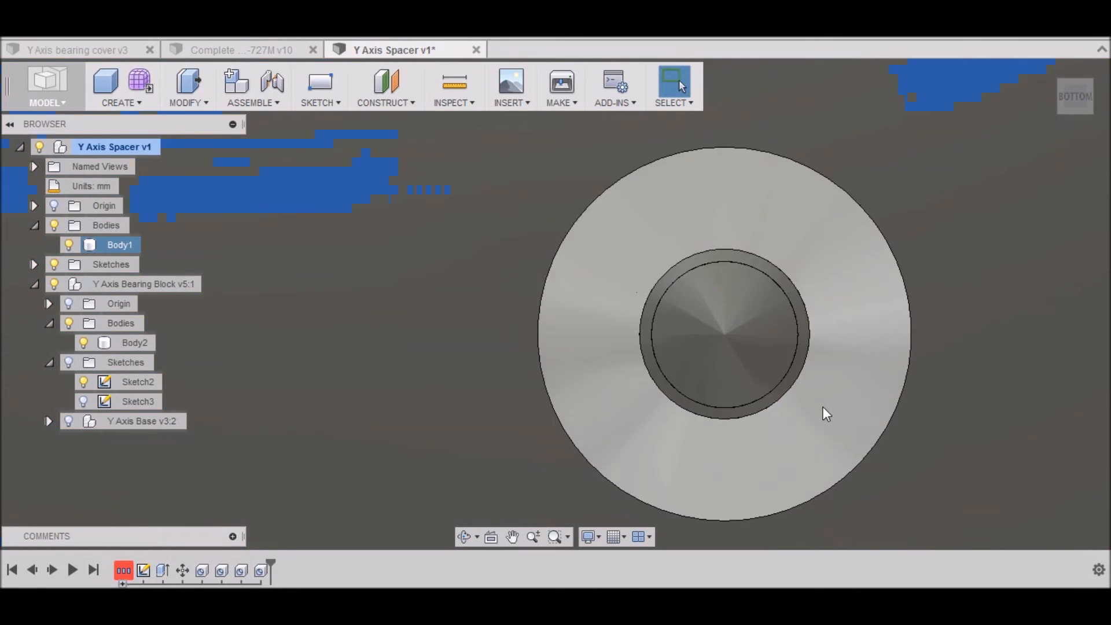
pyautogui.scroll(-4, 756, 248)
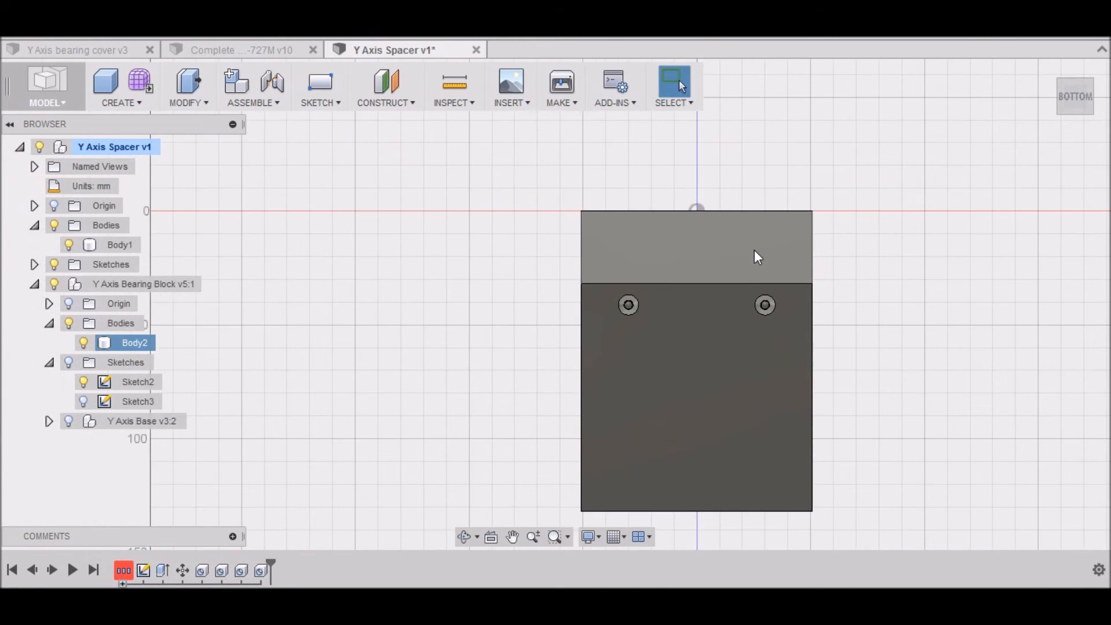
pyautogui.click(1049, 69)
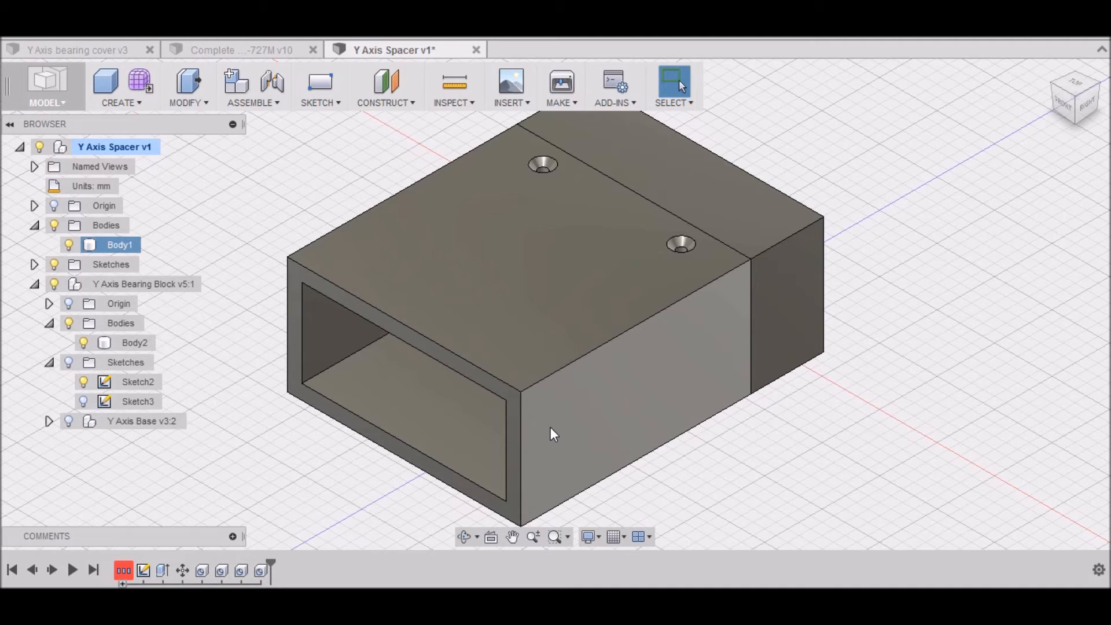
pyautogui.click(54, 226)
pyautogui.click(54, 225)
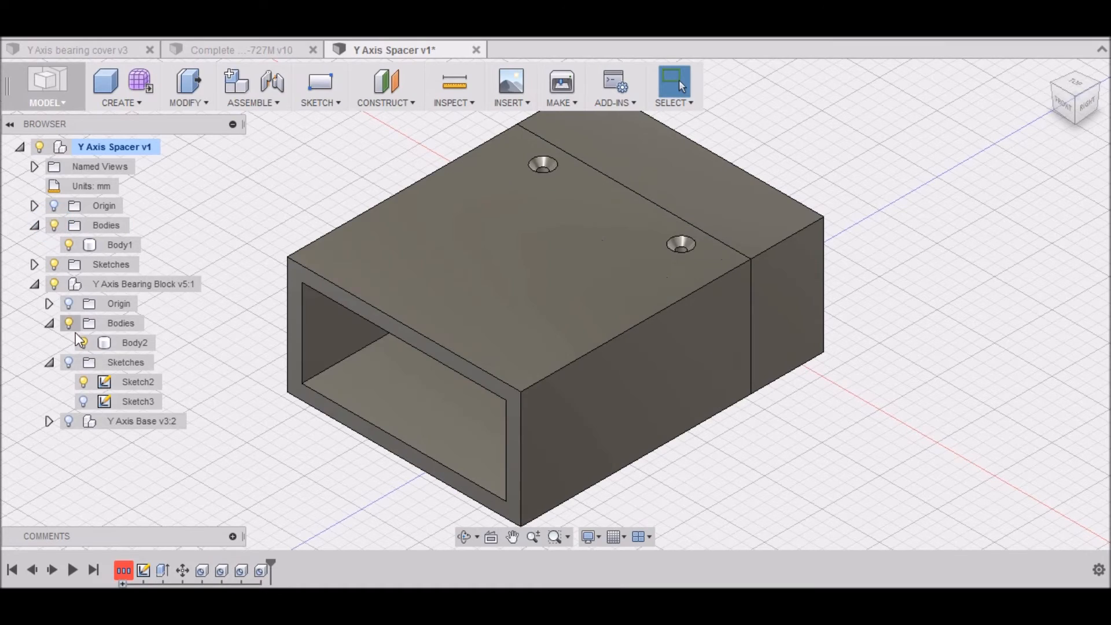
pyautogui.click(69, 323)
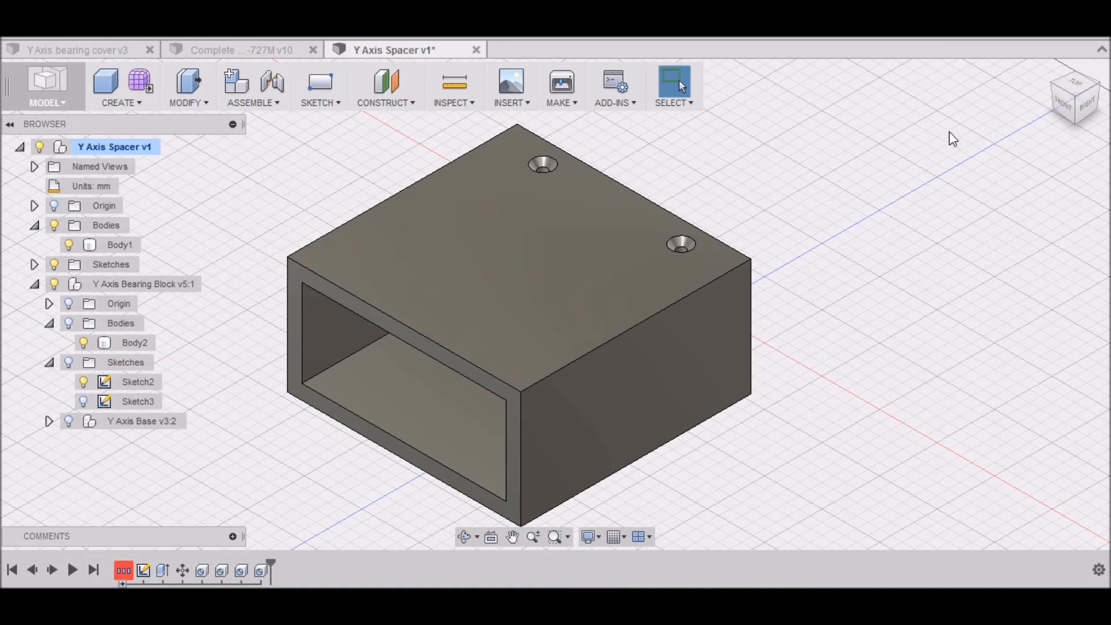
# Step: Examine the spacer and its countersunk holes from several sides, including straight from above and from below
pyautogui.moveTo(1078, 100)
pyautogui.mouseDown()
pyautogui.moveTo(1045, 148)
pyautogui.moveTo(1065, 191)
pyautogui.moveTo(1018, 156)
pyautogui.mouseUp()
pyautogui.keyDown('shift'); pyautogui.moveTo(556, 304); pyautogui.dragTo(555, 310, button='middle'); pyautogui.keyUp('shift')
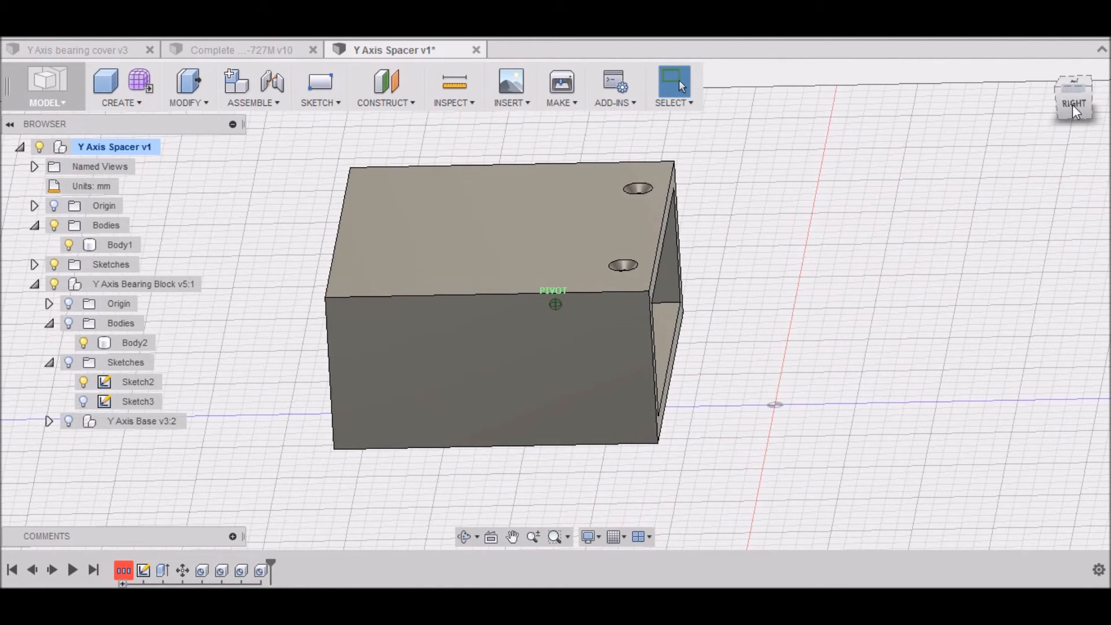
pyautogui.click(1050, 77)
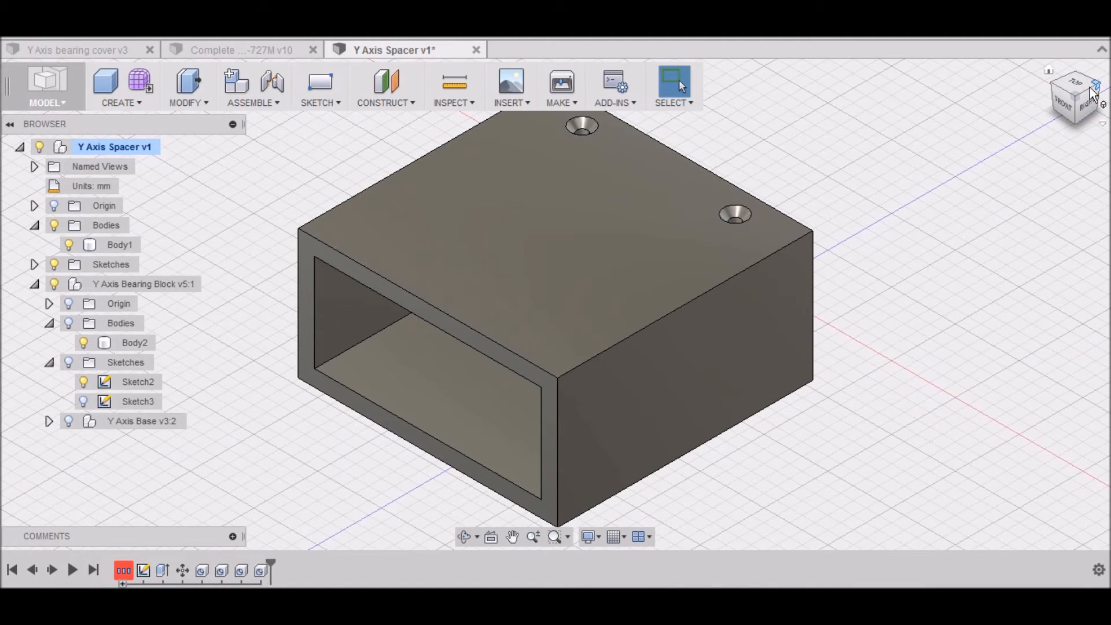
pyautogui.click(1084, 92)
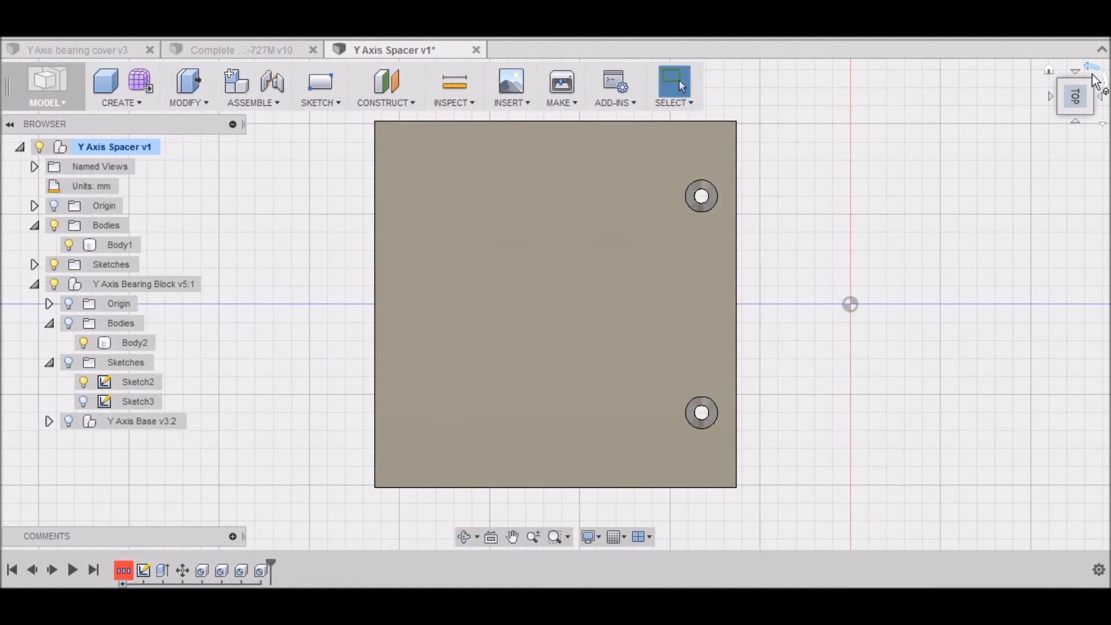
pyautogui.click(1094, 68)
pyautogui.click(1102, 98)
pyautogui.click(1103, 102)
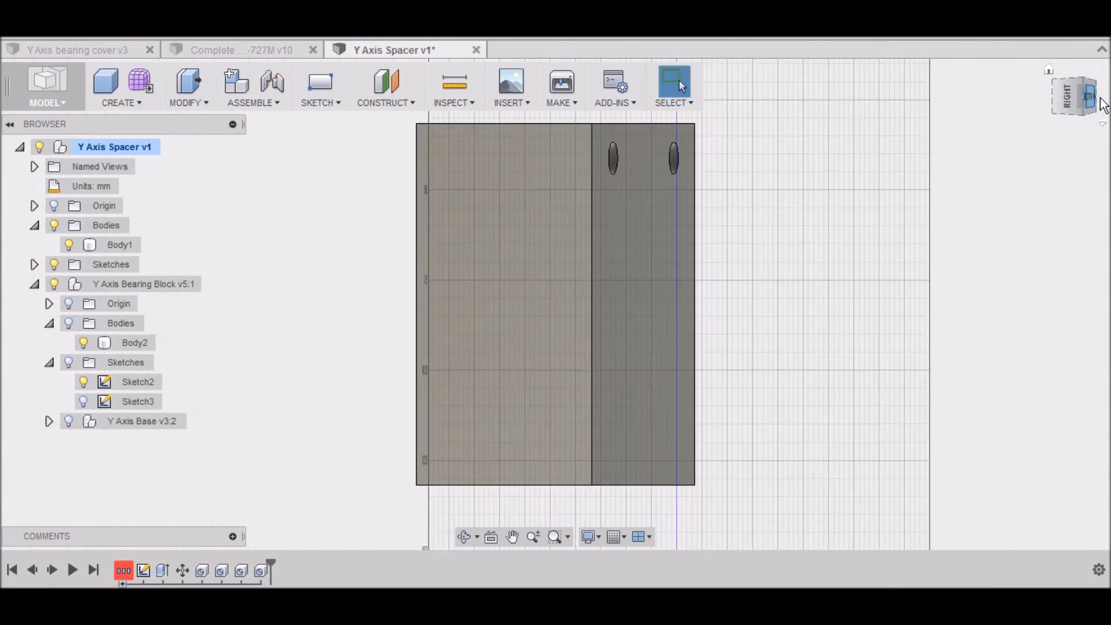
pyautogui.click(256, 188)
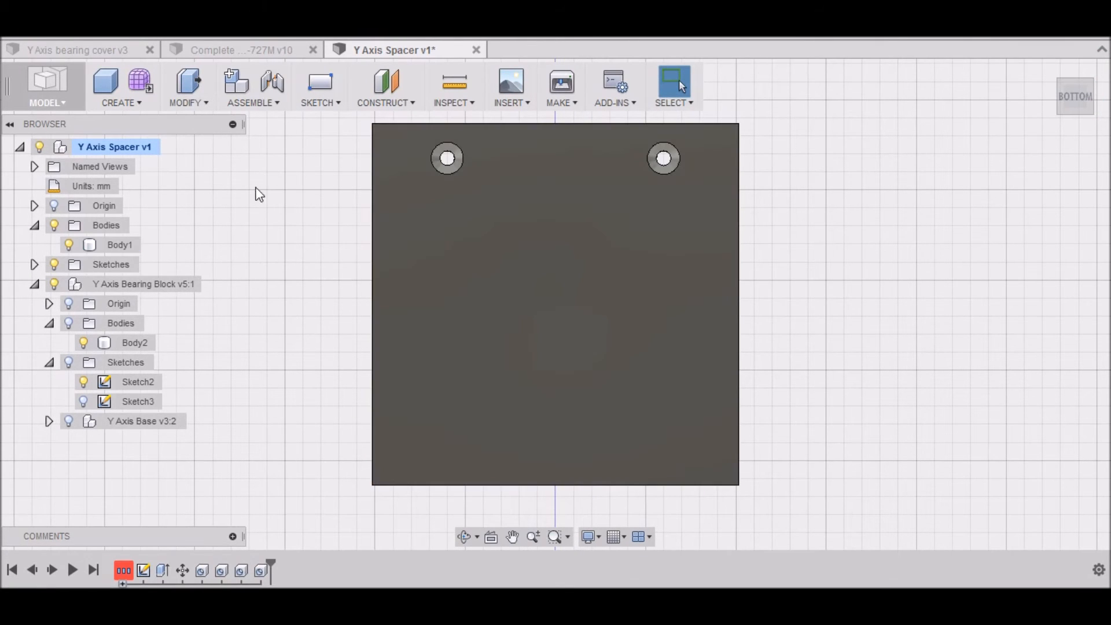
# Step: Start a new sketch on the spacer's bottom face
pyautogui.click(337, 104)
pyautogui.click(332, 122)
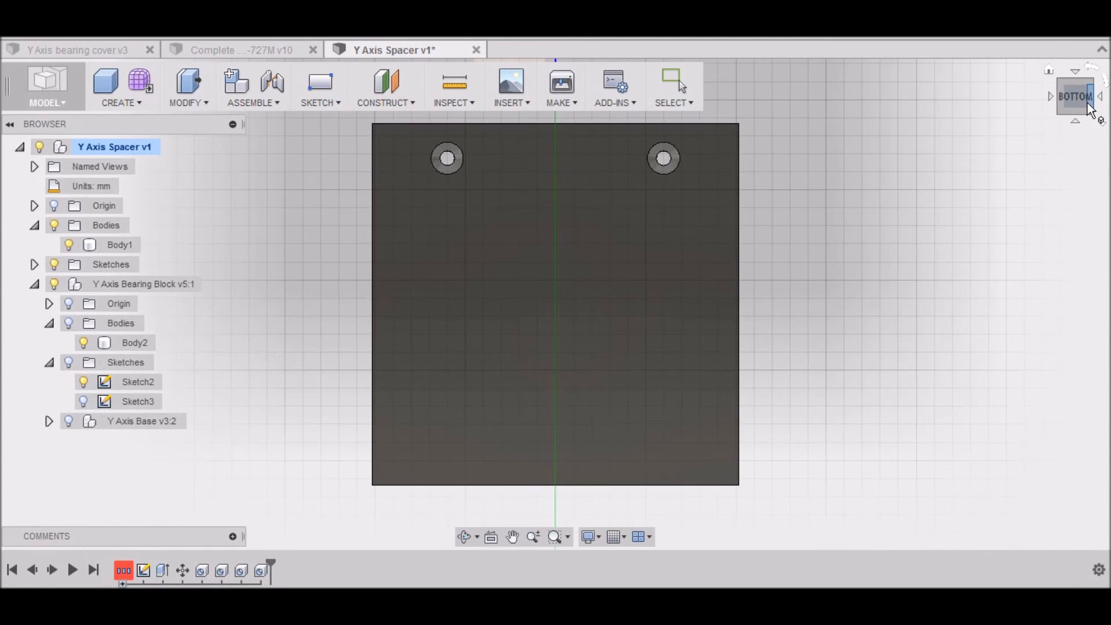
pyautogui.click(1091, 109)
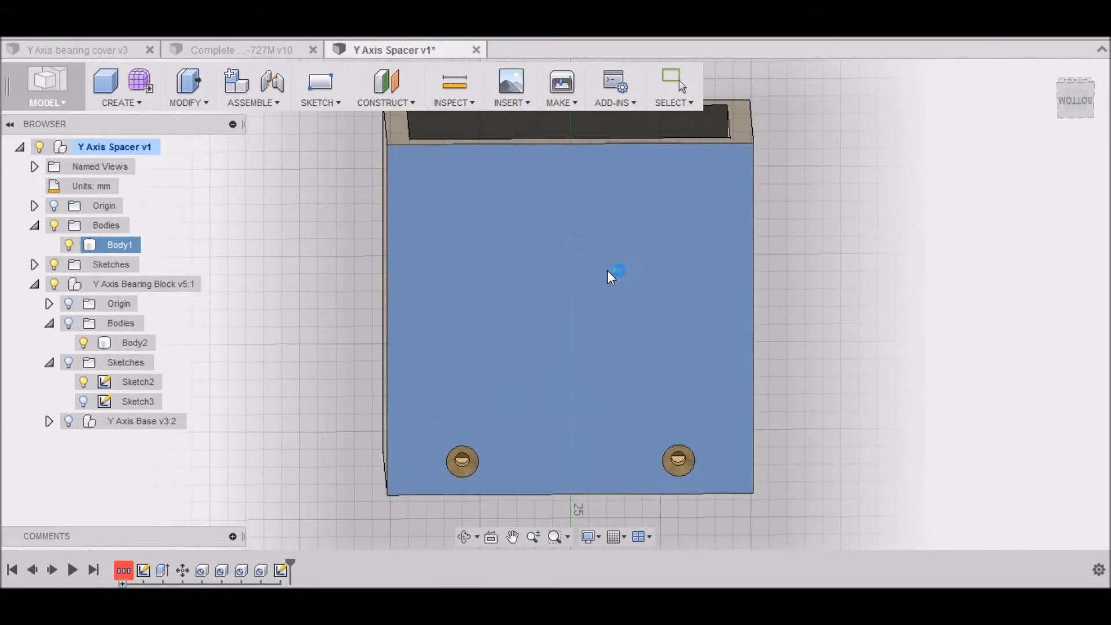
# Step: Draw a vertical line across the spacer's bottom face between the midpoints of its upper and lower edges
pyautogui.click(607, 272)
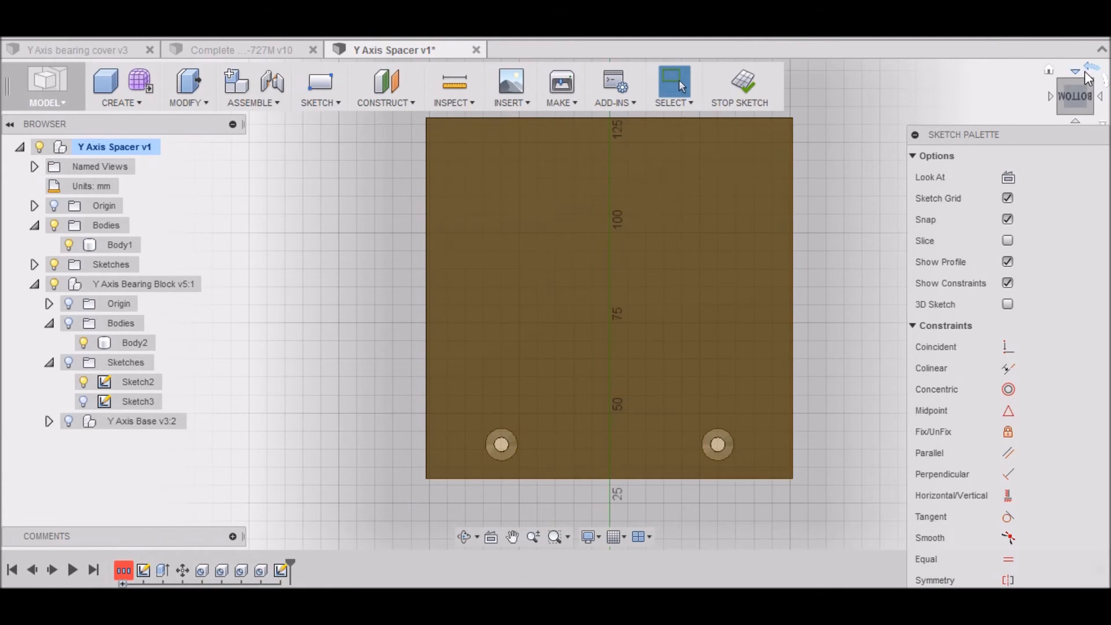
pyautogui.click(1091, 70)
pyautogui.click(1091, 71)
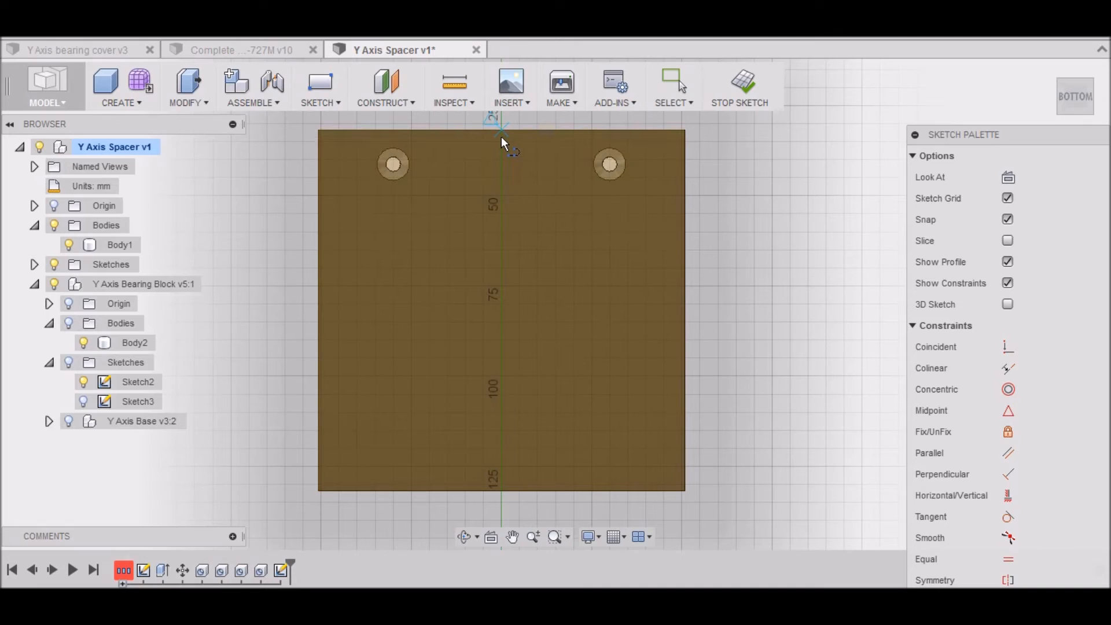
pyautogui.click(501, 128)
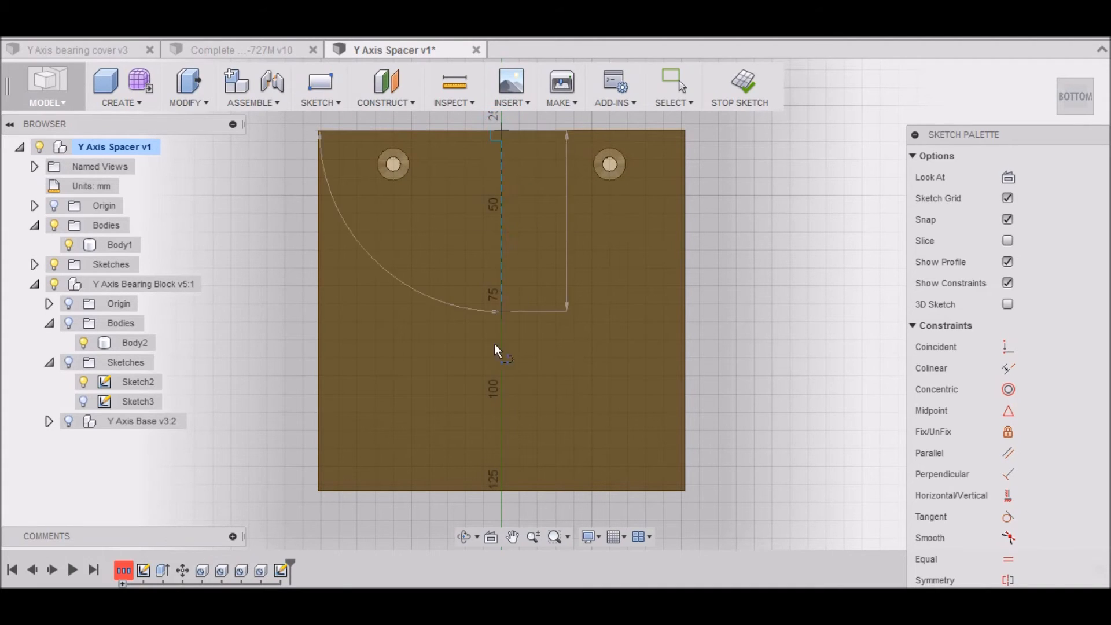
pyautogui.doubleClick(499, 495)
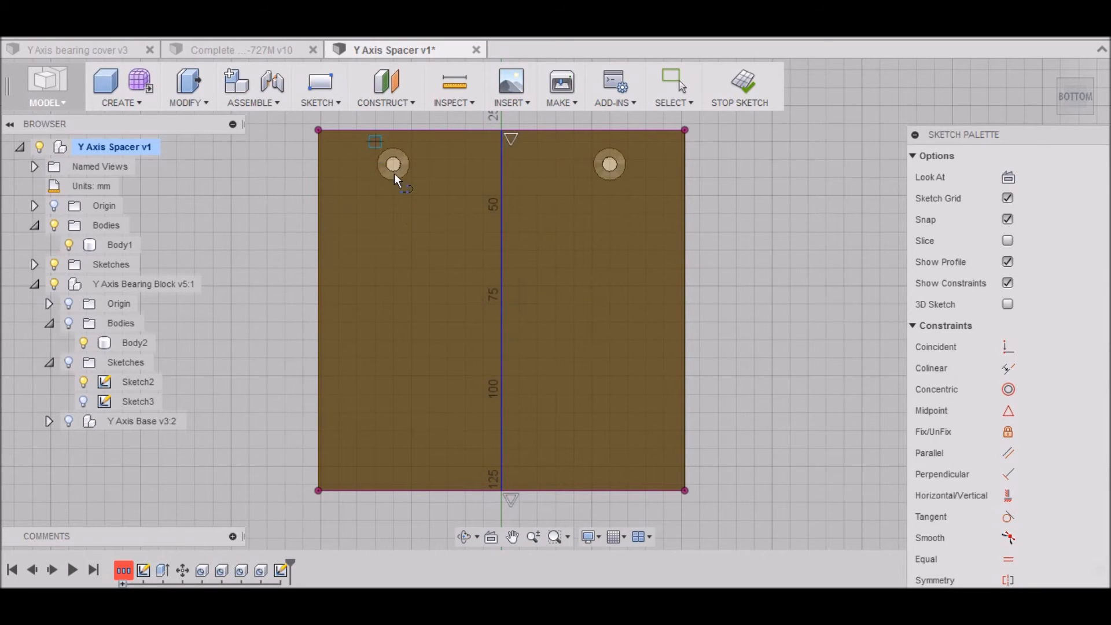
# Step: Sketch a 60 by 60 mm center rectangle on the midpoint of the vertical line
pyautogui.click(338, 102)
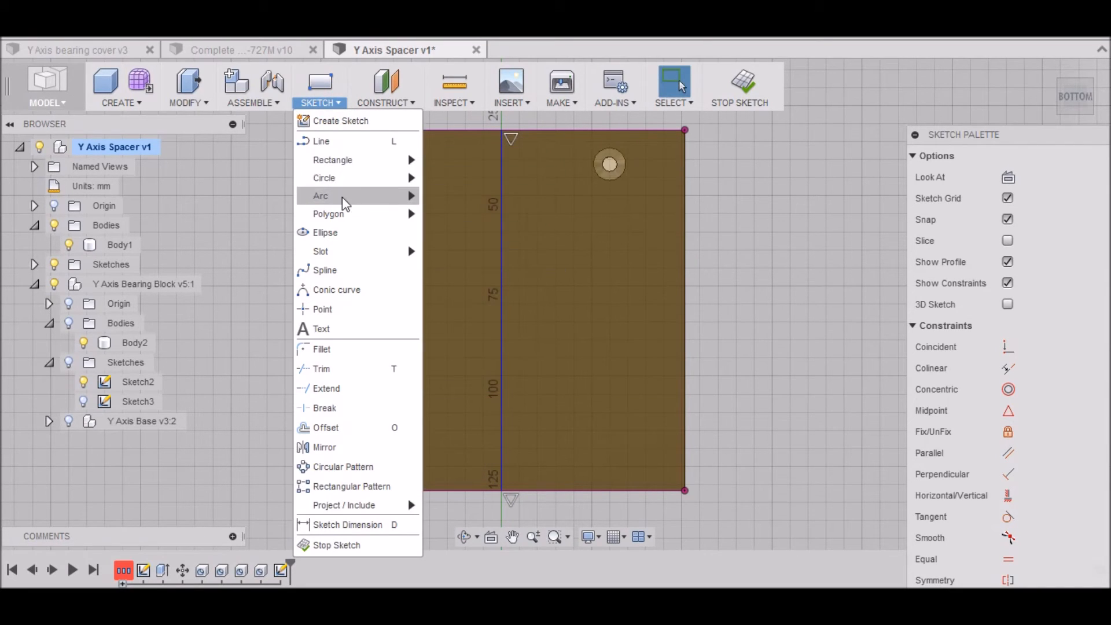
pyautogui.moveTo(347, 160)
pyautogui.click(470, 201)
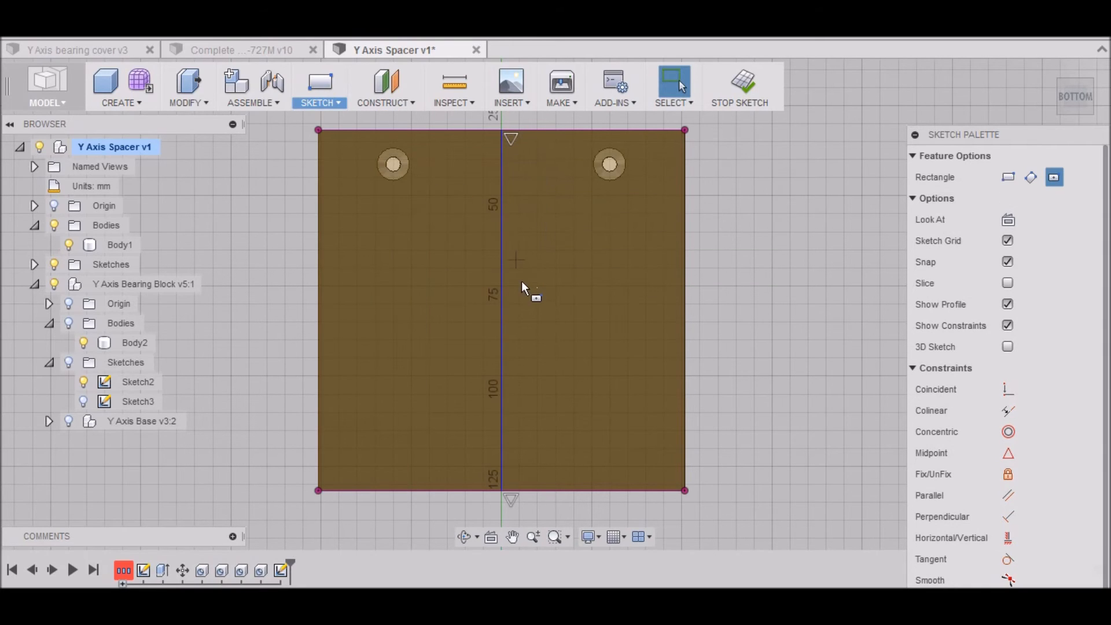
pyautogui.click(503, 312)
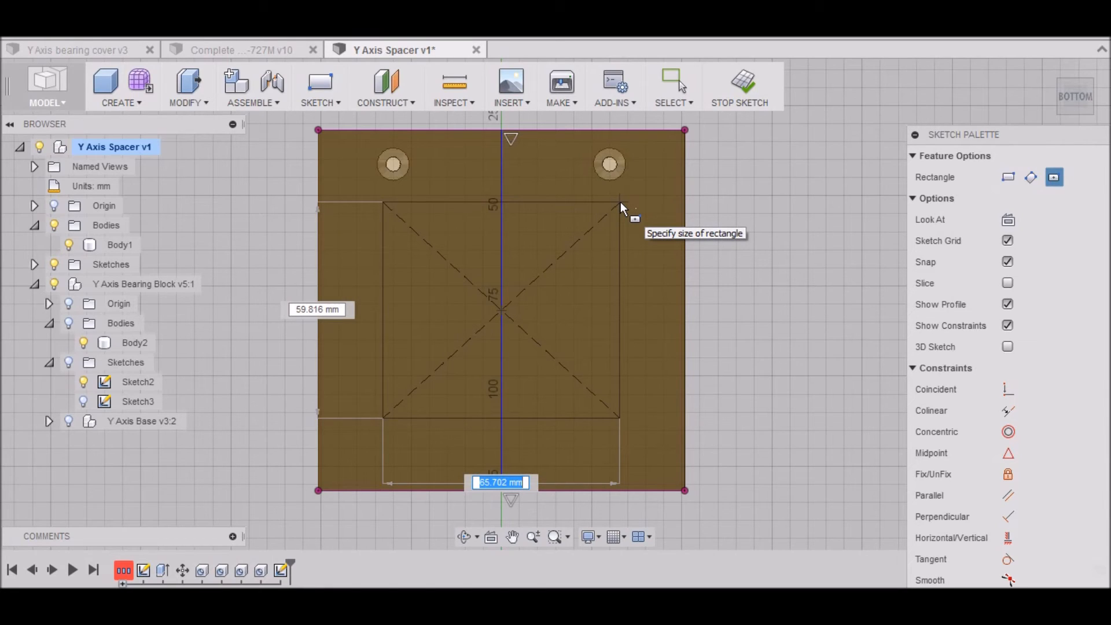
pyautogui.write('60')
pyautogui.press('Tab')
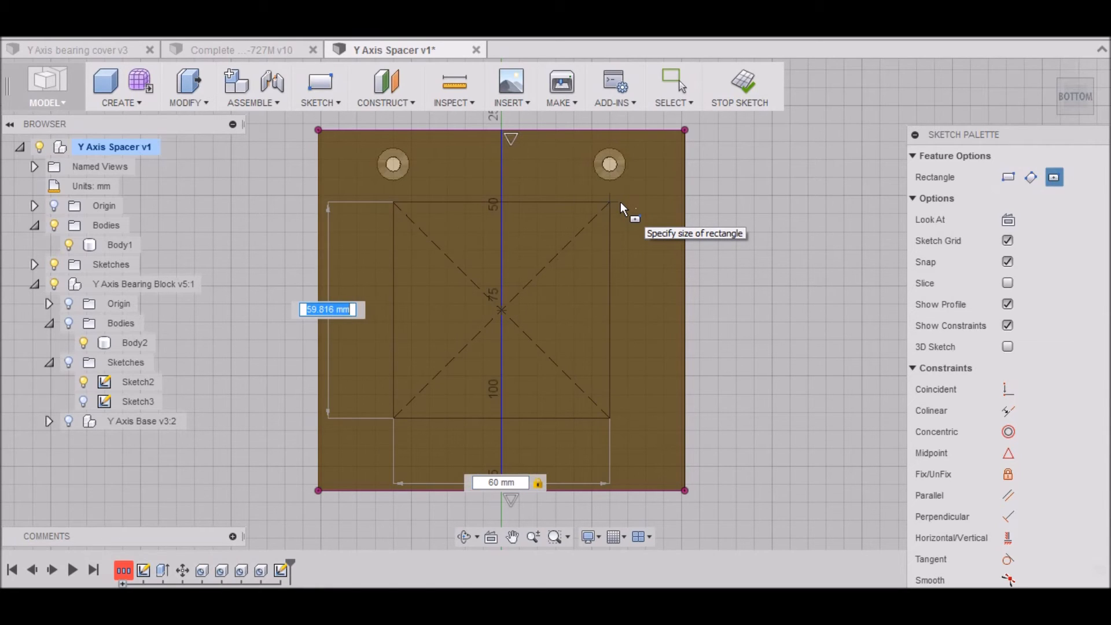
pyautogui.write('6')
pyautogui.press('Return')
pyautogui.press('Escape')
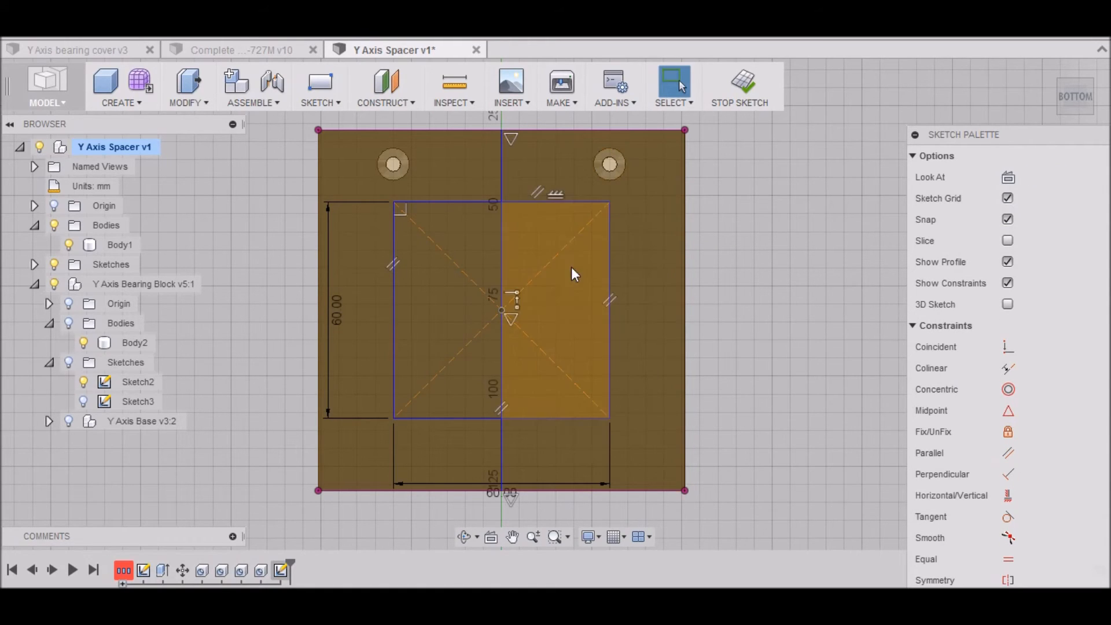
# Step: Delete the vertical helper line running through the rectangle
pyautogui.click(503, 268)
pyautogui.press('Delete')
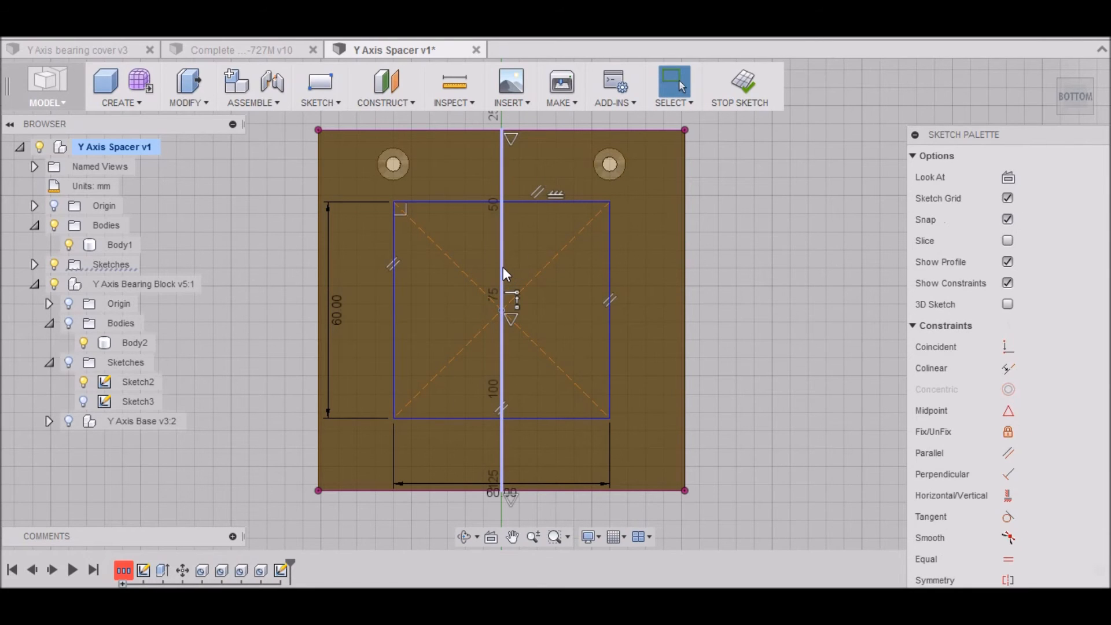
pyautogui.scroll(3, 508, 316)
pyautogui.scroll(-3, 508, 316)
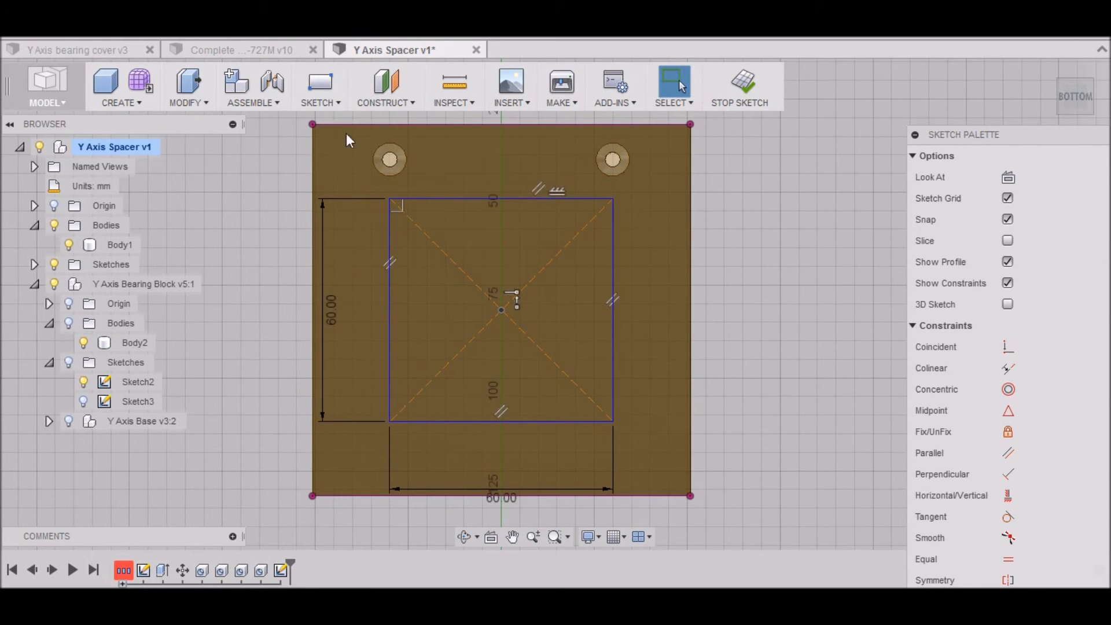
# Step: Fillet the rectangle's upper-left corner with a 10 mm radius
pyautogui.click(344, 103)
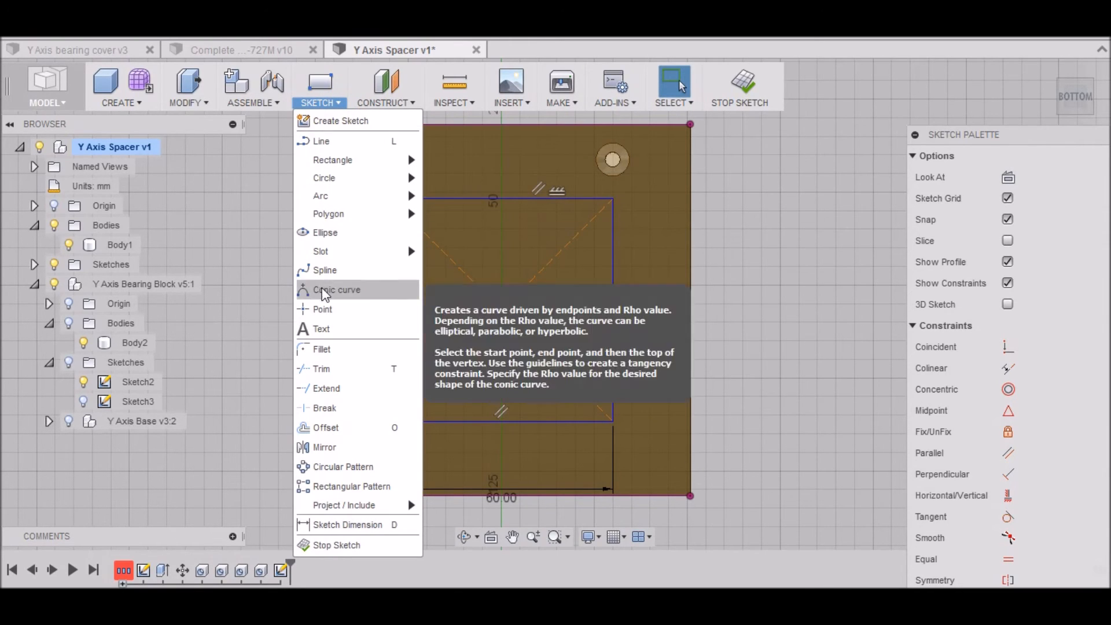
pyautogui.click(323, 349)
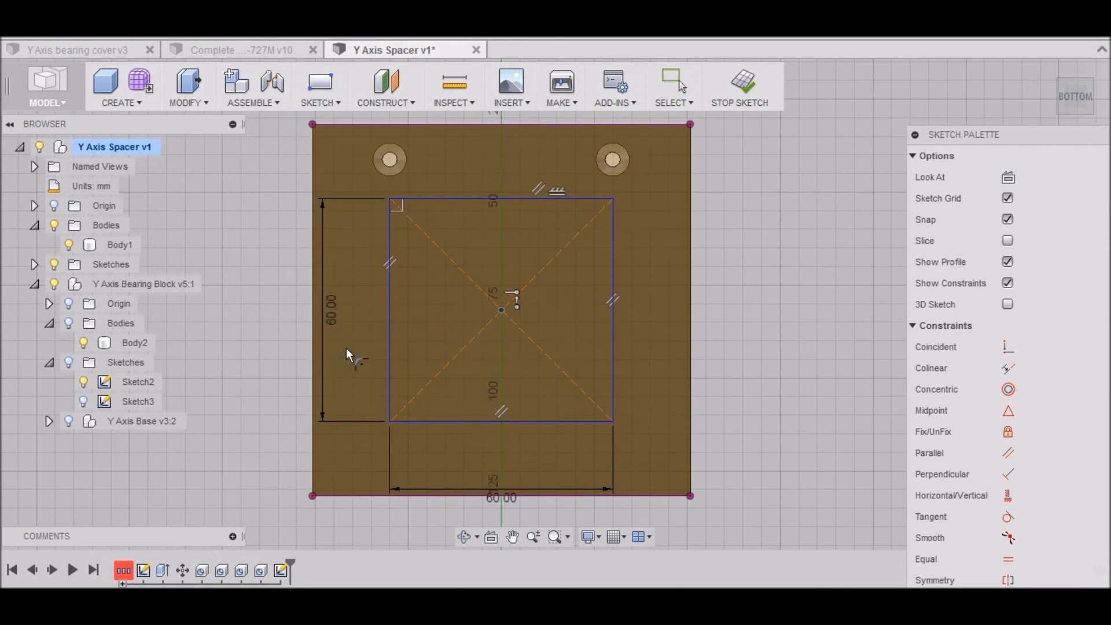
pyautogui.click(389, 232)
pyautogui.click(421, 198)
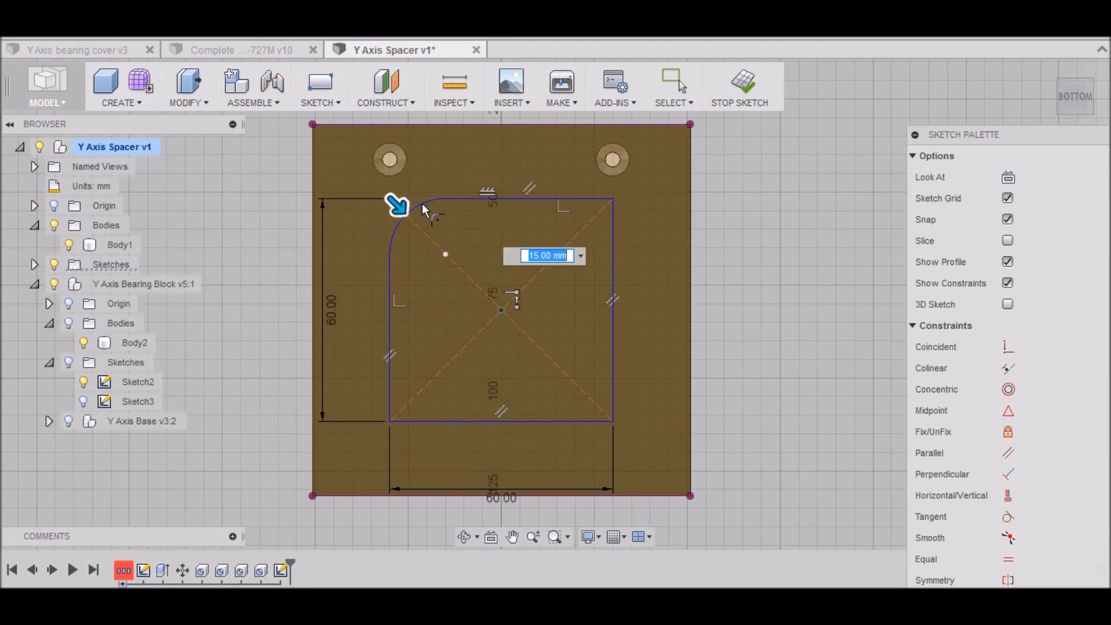
pyautogui.moveTo(400, 207); pyautogui.dragTo(398, 204)
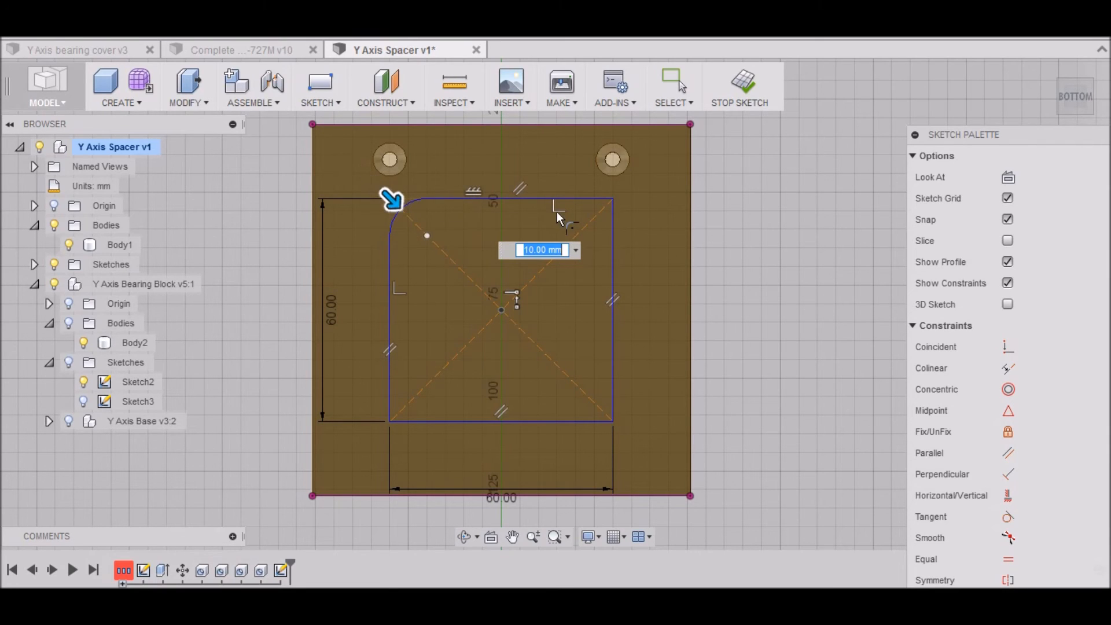
pyautogui.press('Return')
# Step: Fillet the rectangle's three remaining corners with a 10 mm radius and finish the sketch
pyautogui.click(612, 219)
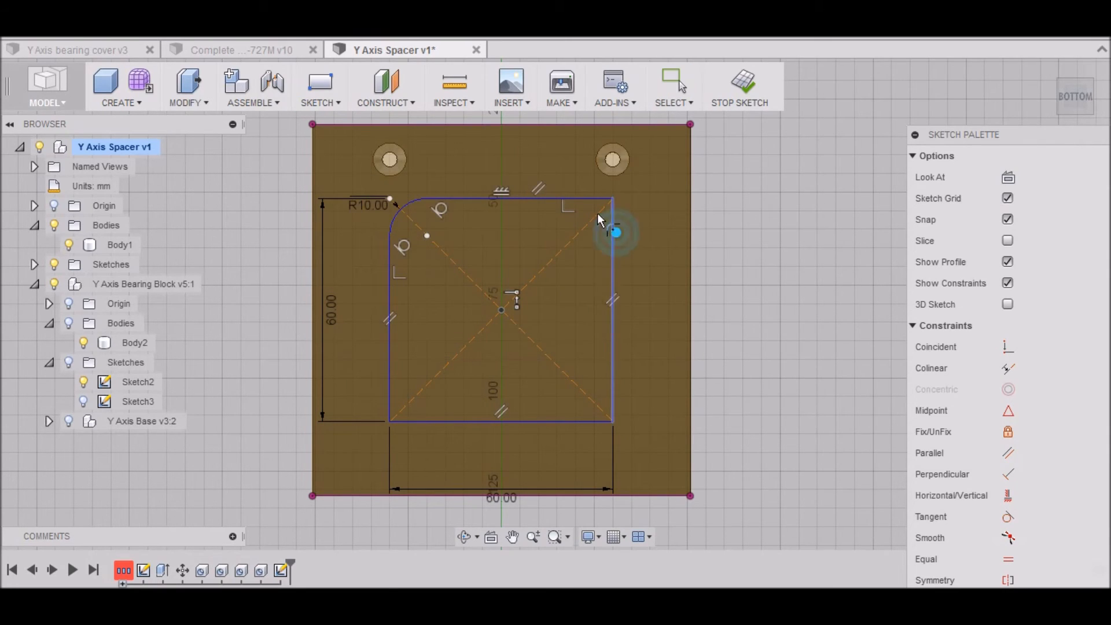
pyautogui.click(589, 200)
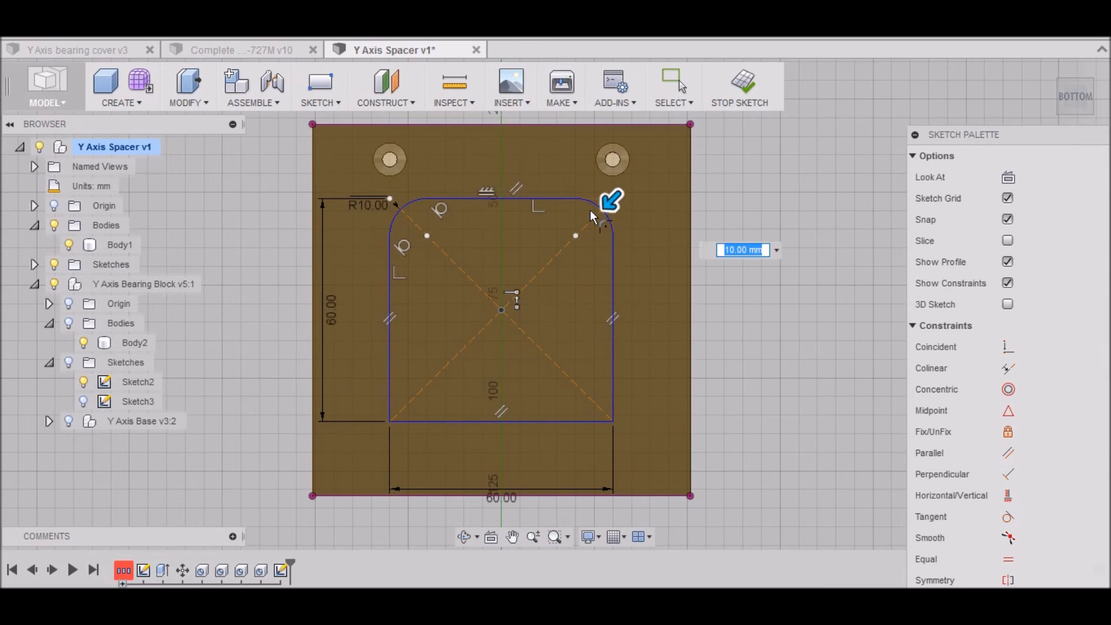
pyautogui.click(613, 403)
pyautogui.click(591, 420)
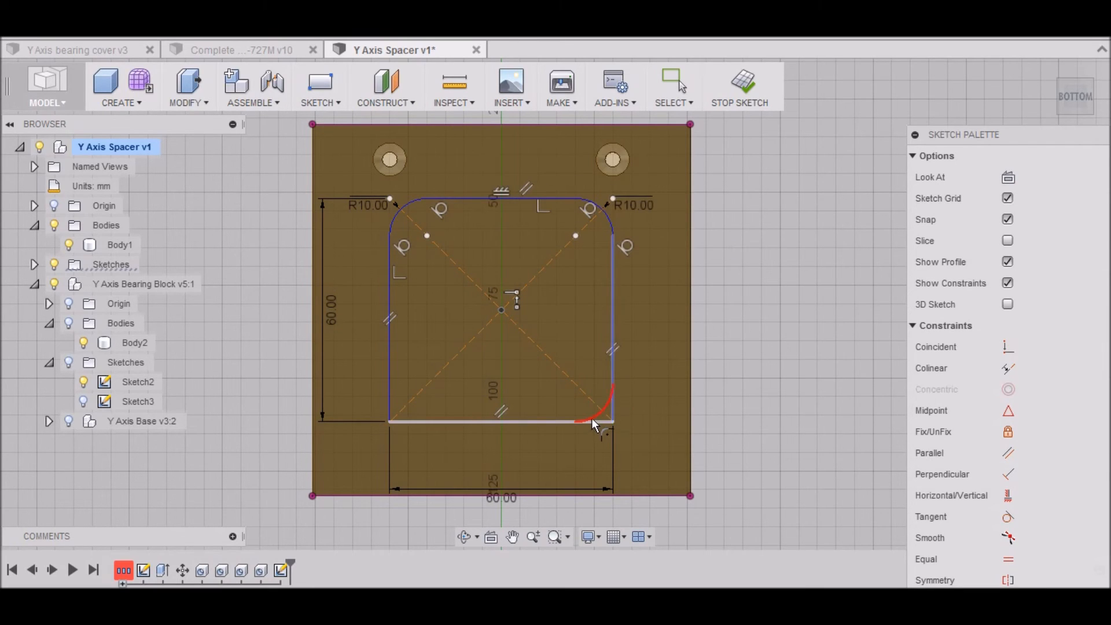
pyautogui.click(434, 422)
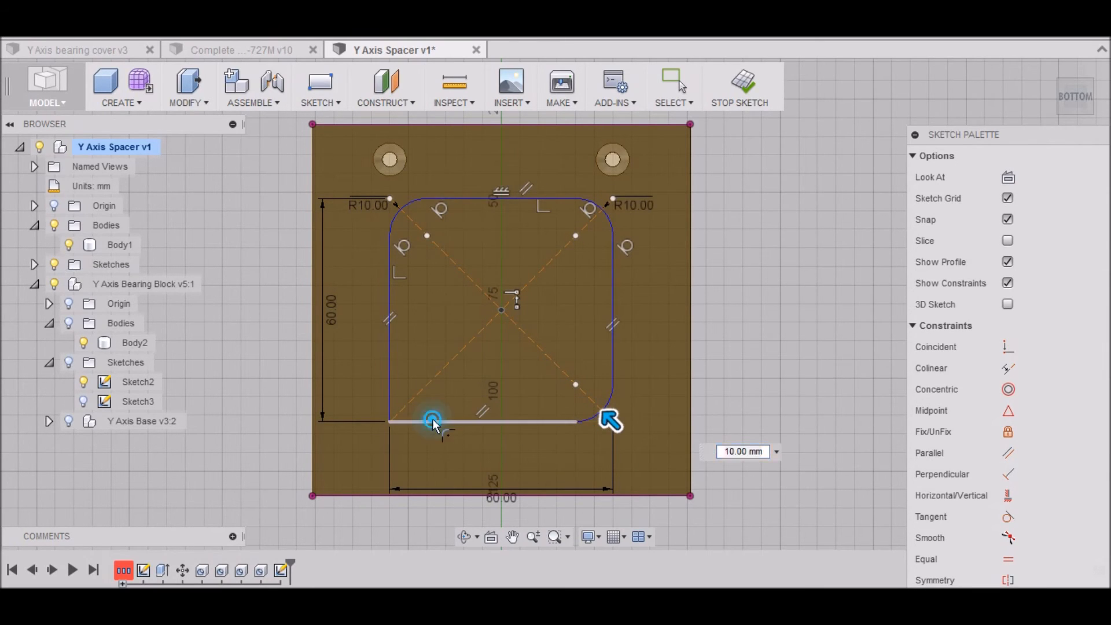
pyautogui.click(388, 394)
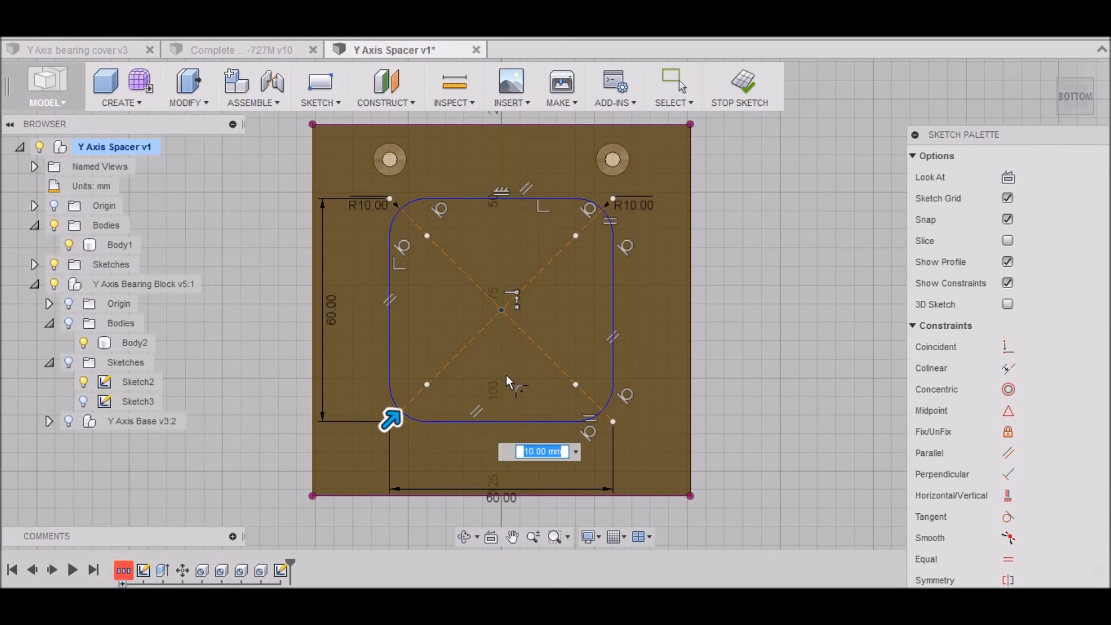
pyautogui.press('Return')
pyautogui.press('Escape')
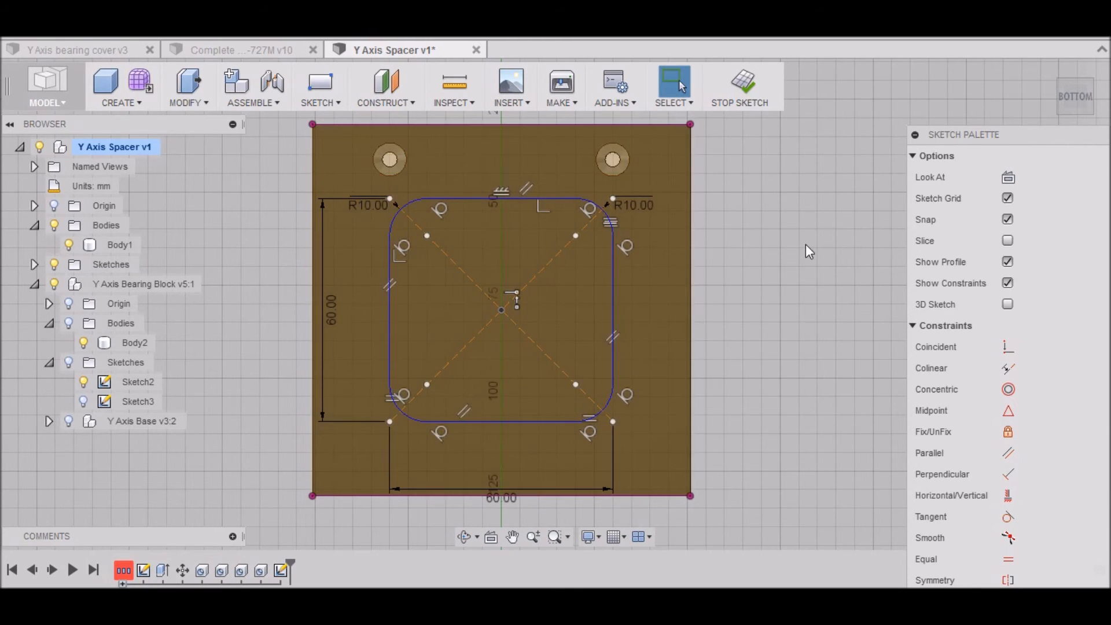
pyautogui.scroll(-2, 811, 251)
pyautogui.click(734, 89)
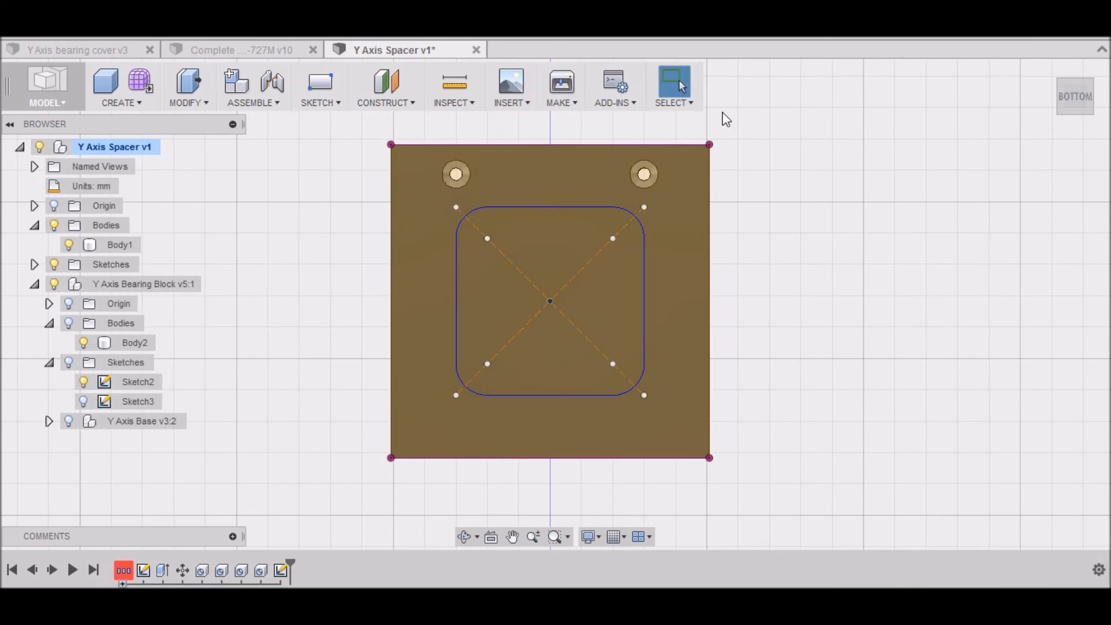
# Step: Extrude the rounded square profile into the spacer as a cut through its bottom wall
pyautogui.click(206, 103)
pyautogui.click(199, 119)
pyautogui.click(550, 279)
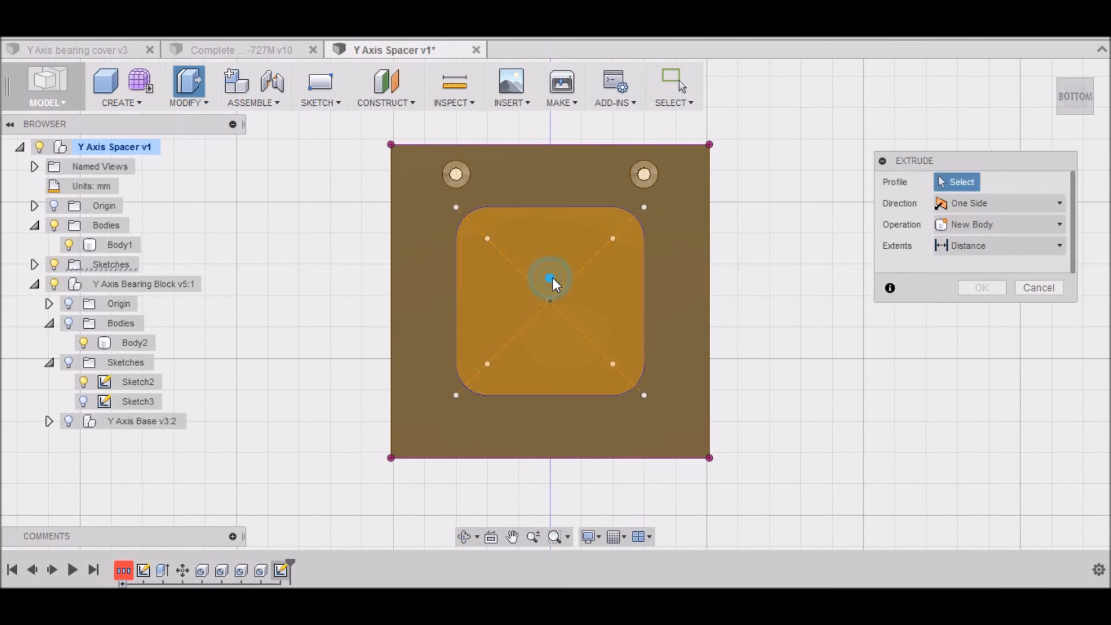
pyautogui.click(1075, 111)
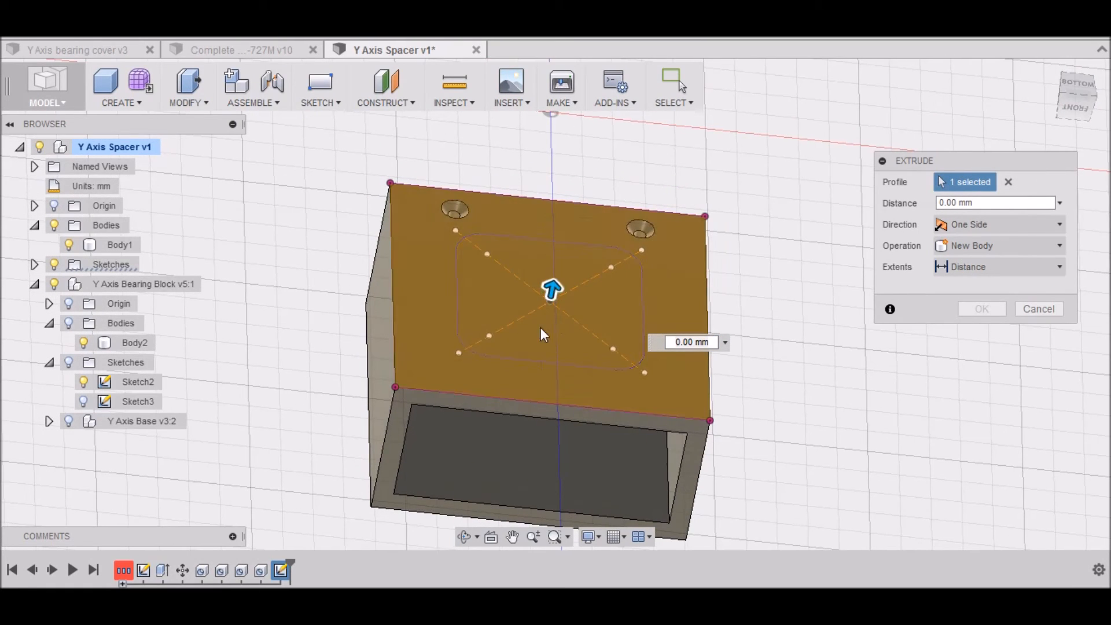
pyautogui.moveTo(555, 291); pyautogui.dragTo(559, 325)
pyautogui.click(978, 352)
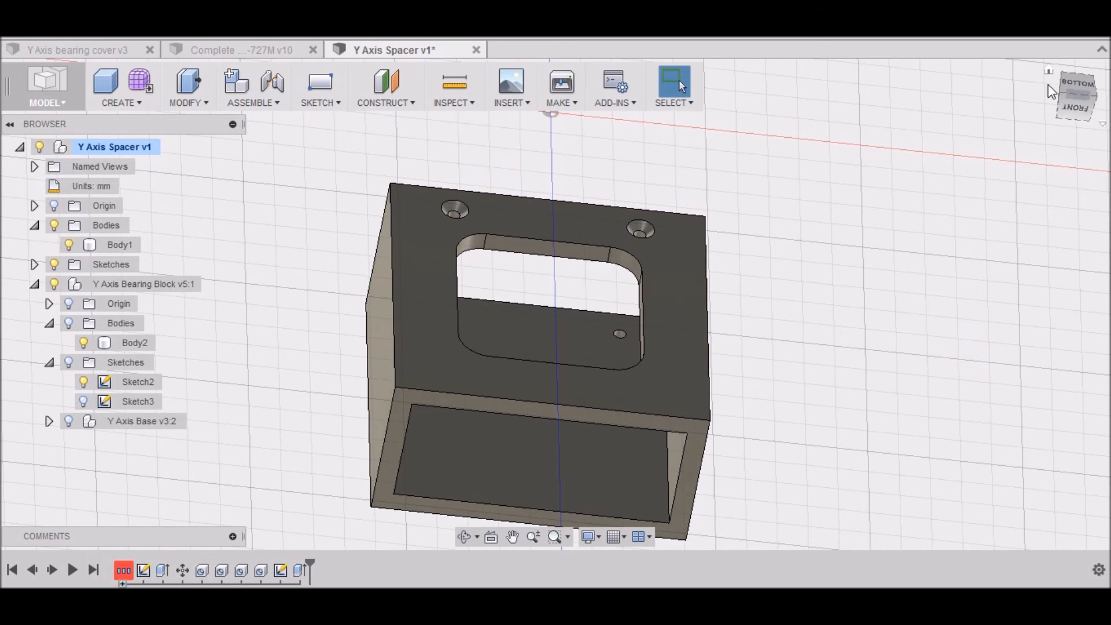
# Step: Inspect the new opening from below, return to the home view and save the design as a new version
pyautogui.moveTo(1082, 87)
pyautogui.keyDown('shift'); pyautogui.mouseDown(button='middle')
pyautogui.moveTo(1071, 107)
pyautogui.moveTo(1089, 96)
pyautogui.moveTo(1066, 118)
pyautogui.mouseUp(button='middle'); pyautogui.keyUp('shift')
pyautogui.keyDown('shift'); pyautogui.moveTo(555, 304); pyautogui.dragTo(486, 305, button='middle'); pyautogui.keyUp('shift')
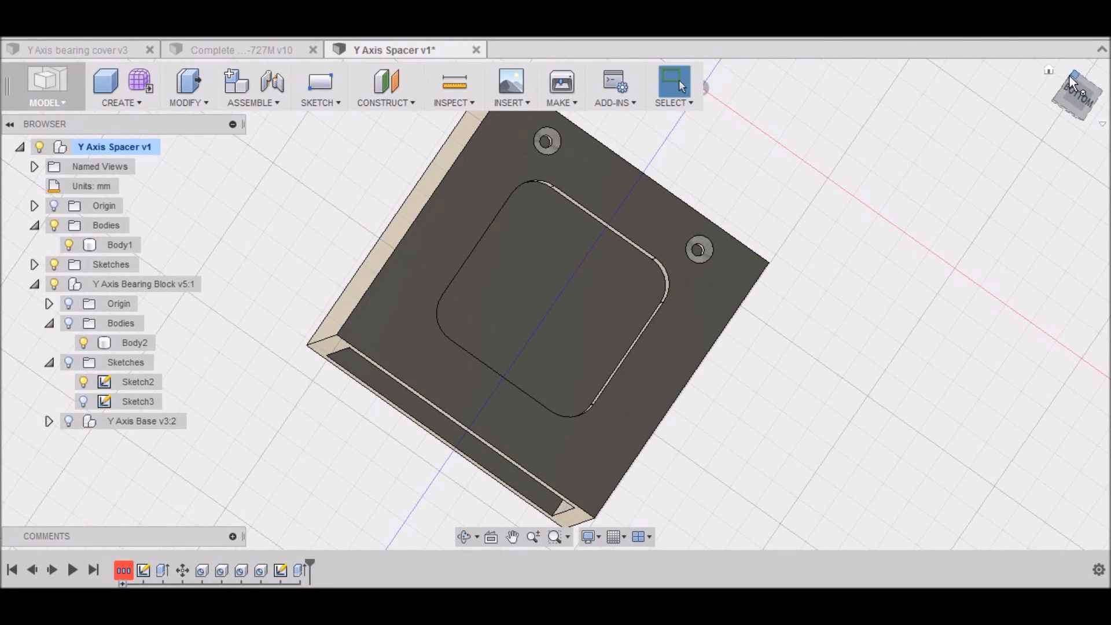
pyautogui.click(1050, 71)
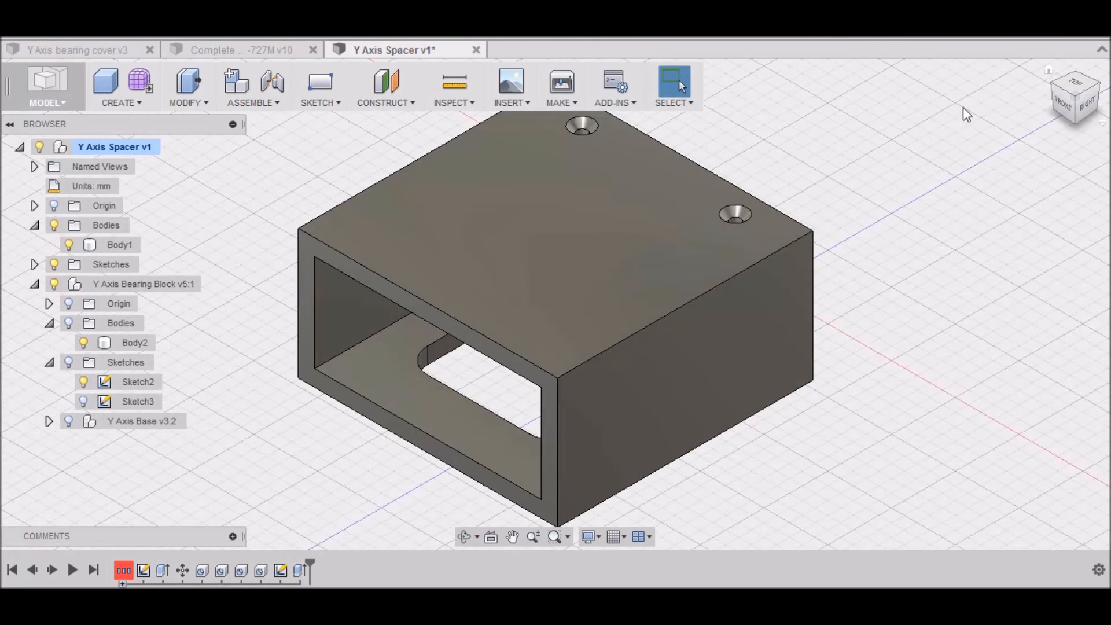
pyautogui.click(603, 365)
pyautogui.scroll(-3, 677, 291)
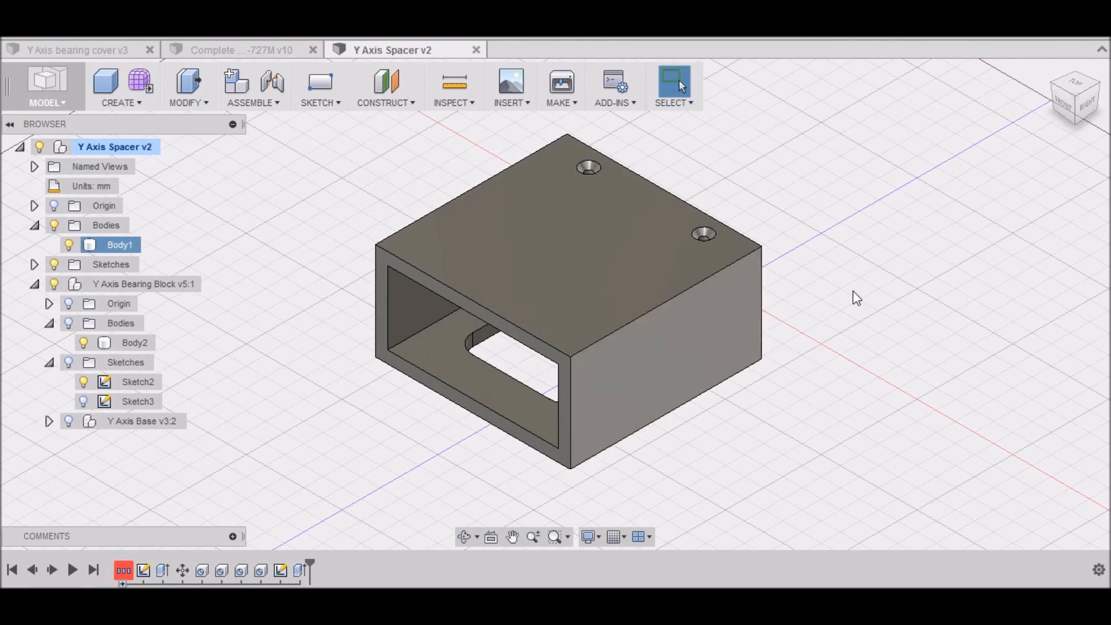
# Step: Start a new sketch on the spacer's front frame face
pyautogui.click(1063, 105)
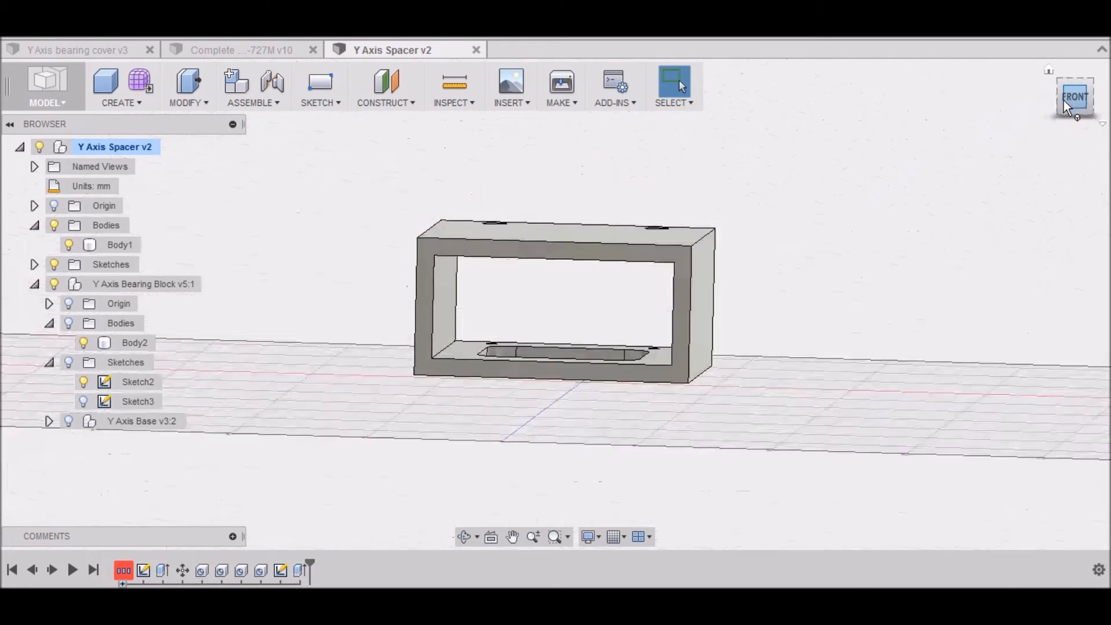
pyautogui.scroll(3, 554, 261)
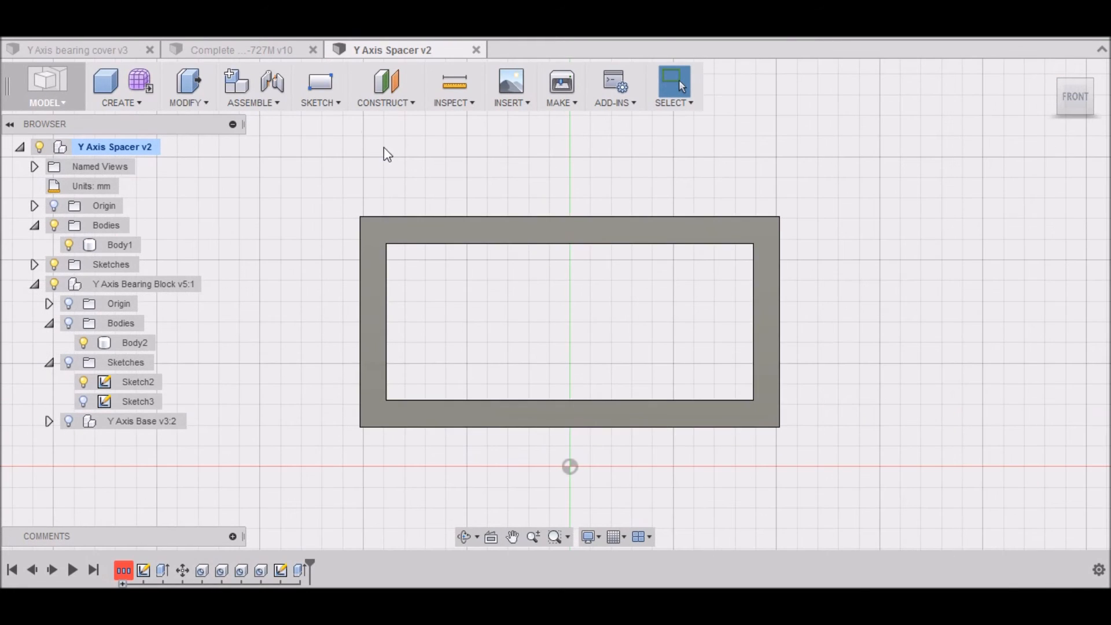
pyautogui.click(339, 105)
pyautogui.click(336, 119)
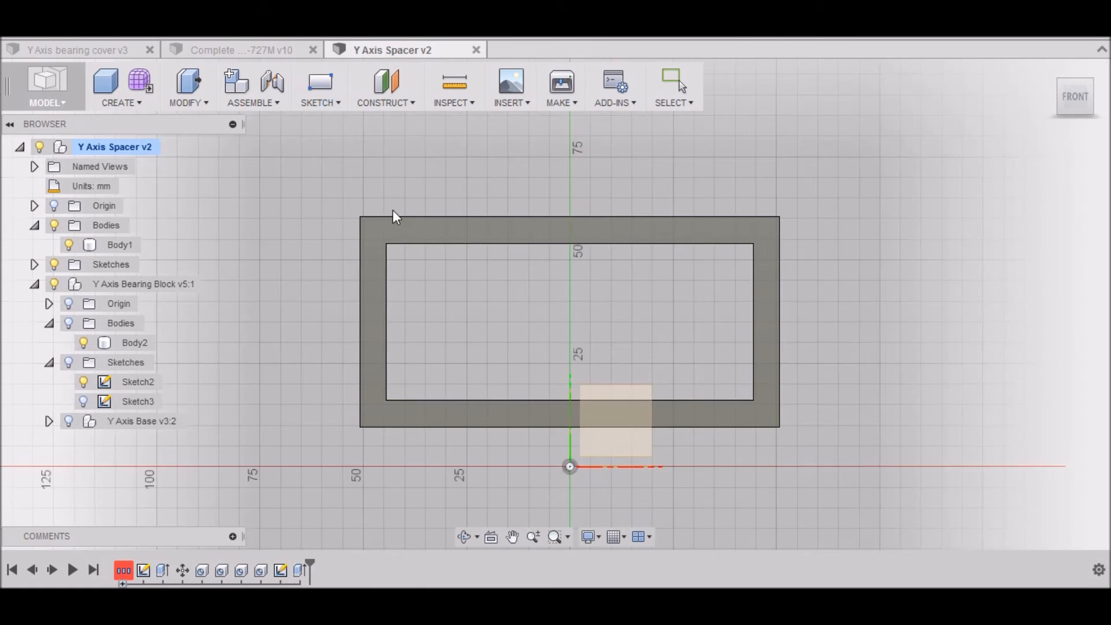
pyautogui.click(452, 236)
pyautogui.click(1081, 111)
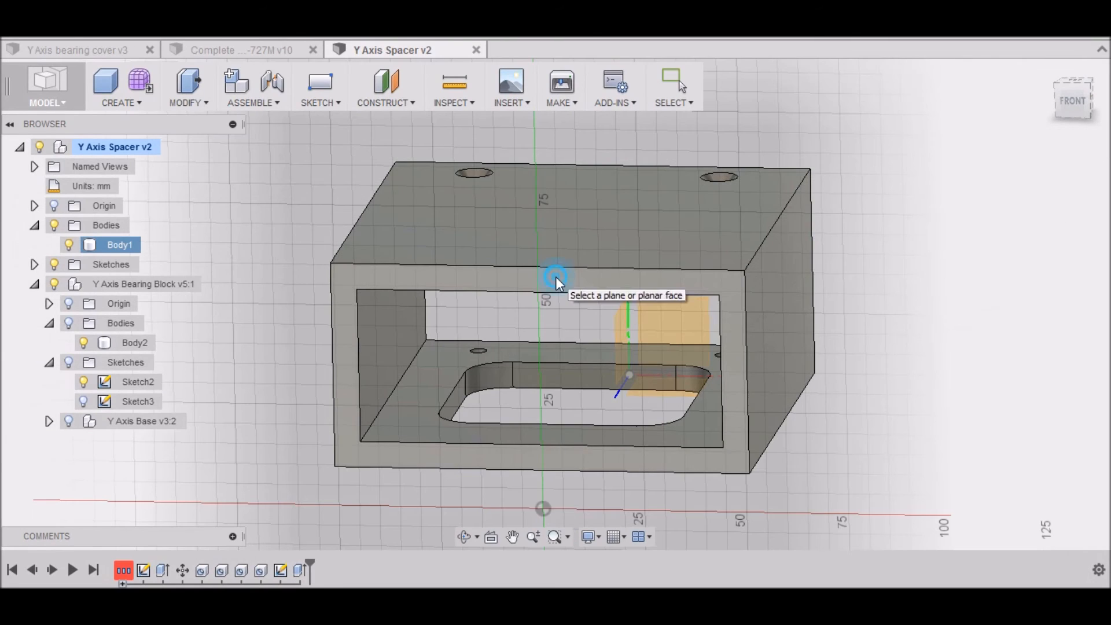
pyautogui.click(555, 277)
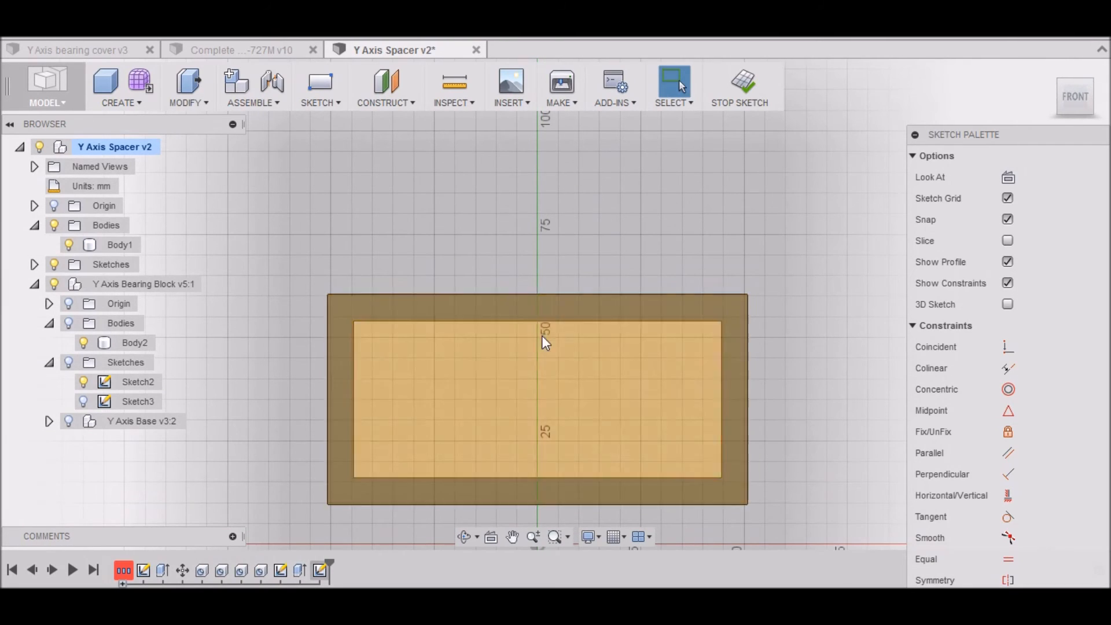
# Step: Draw a center rectangle 75 mm wide and 45 mm high, centred on the spacer's front face
pyautogui.click(341, 103)
pyautogui.moveTo(347, 160)
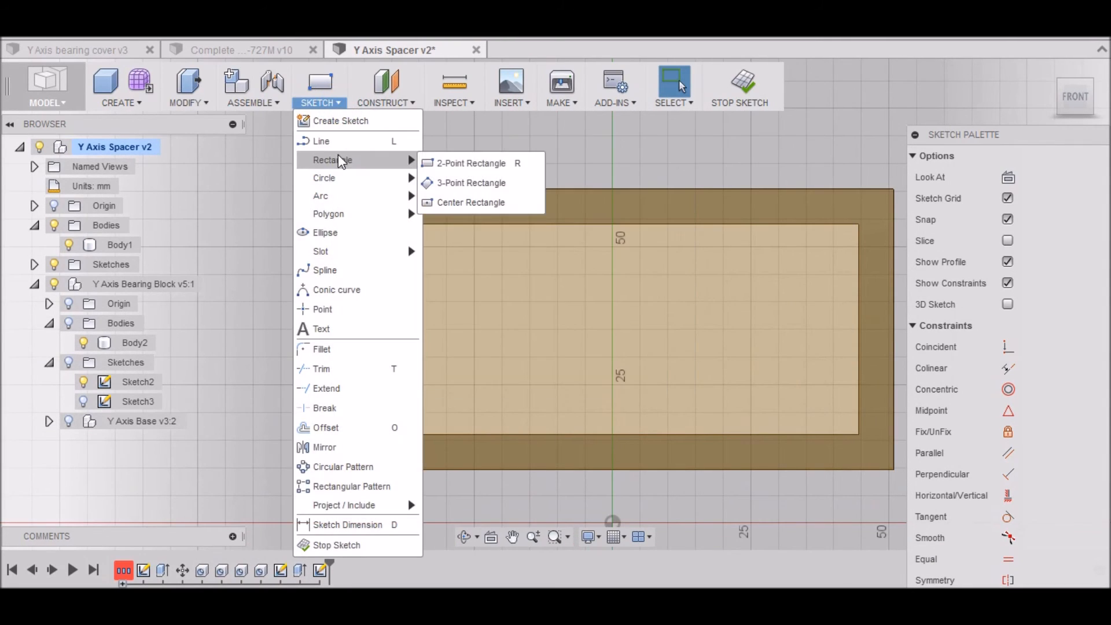
pyautogui.click(470, 203)
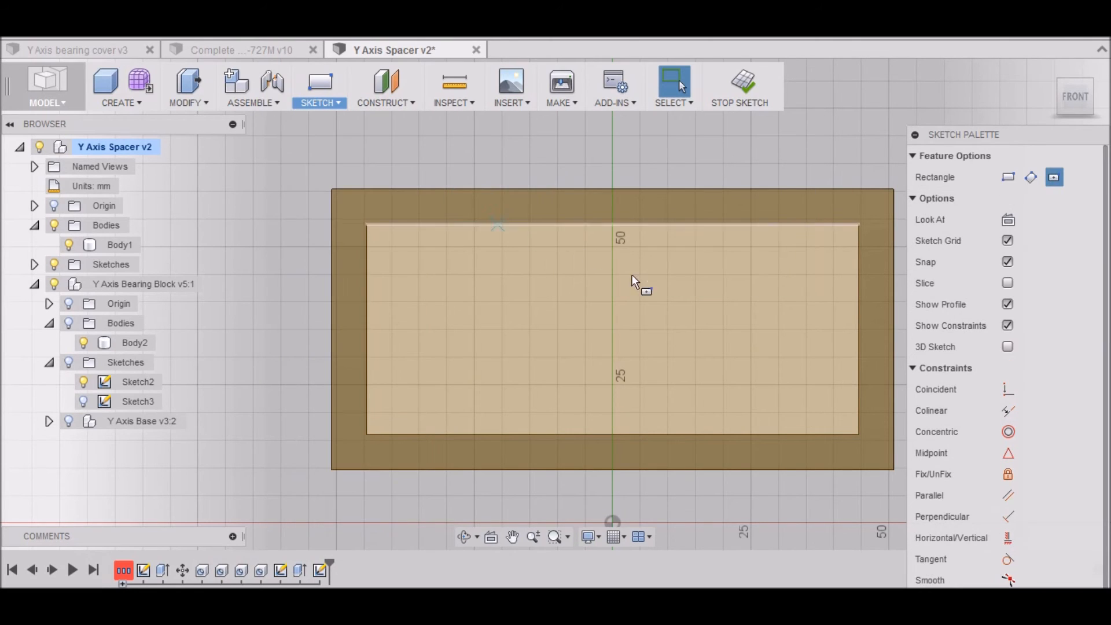
pyautogui.click(611, 330)
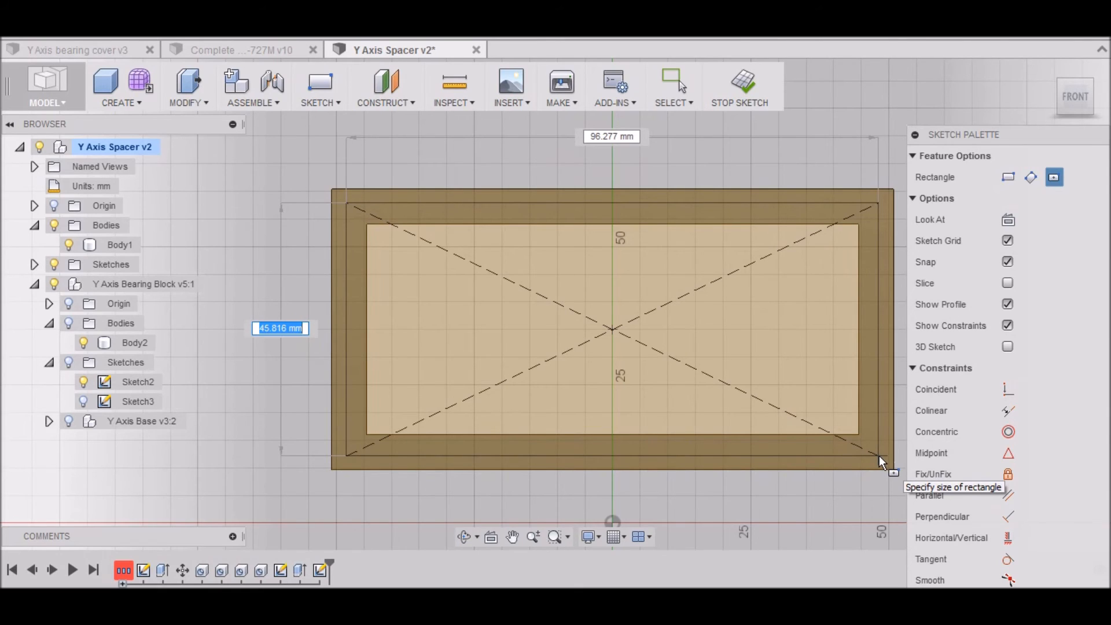
pyautogui.write('45')
pyautogui.write('.')
pyautogui.press('Tab')
pyautogui.write('75')
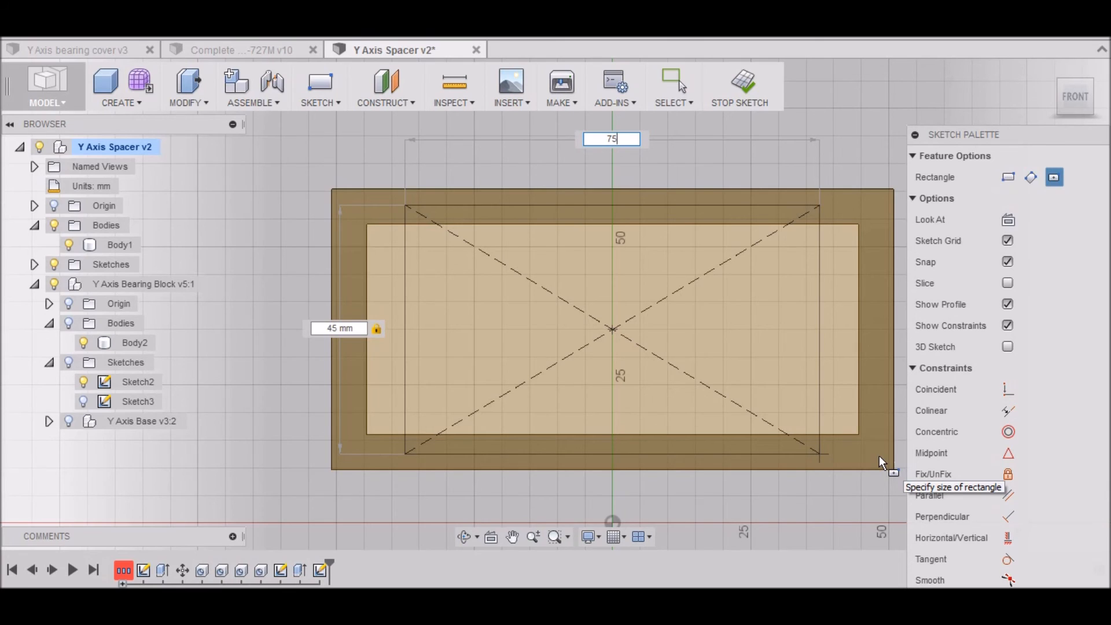
pyautogui.press('Return')
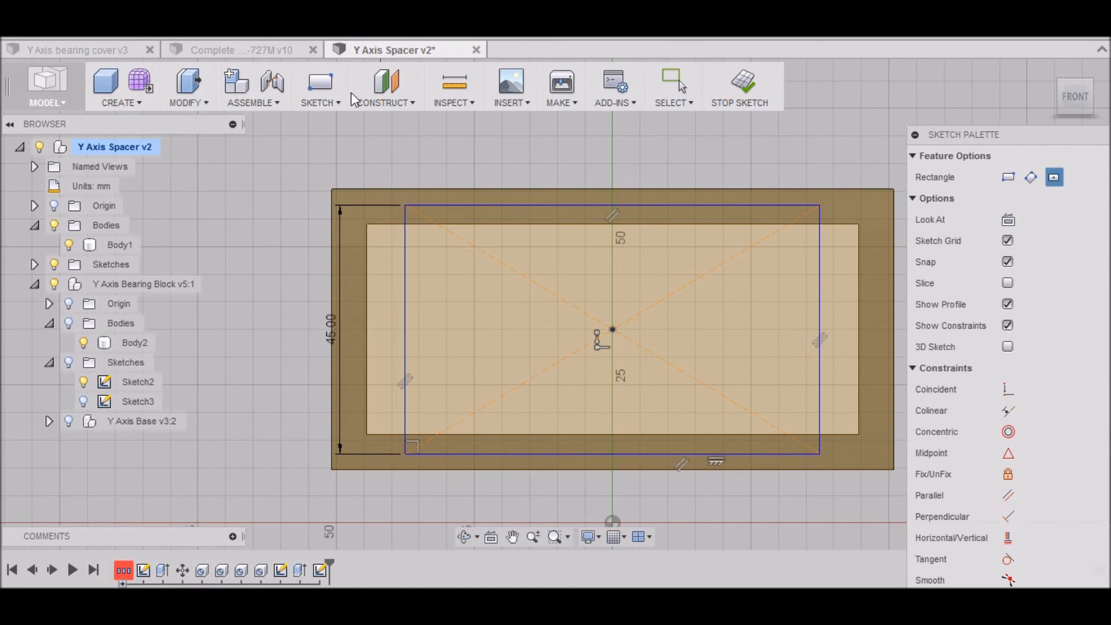
# Step: Draw a 4 mm diameter circle centred on the rectangle's upper-left corner
pyautogui.click(320, 97)
pyautogui.moveTo(327, 217)
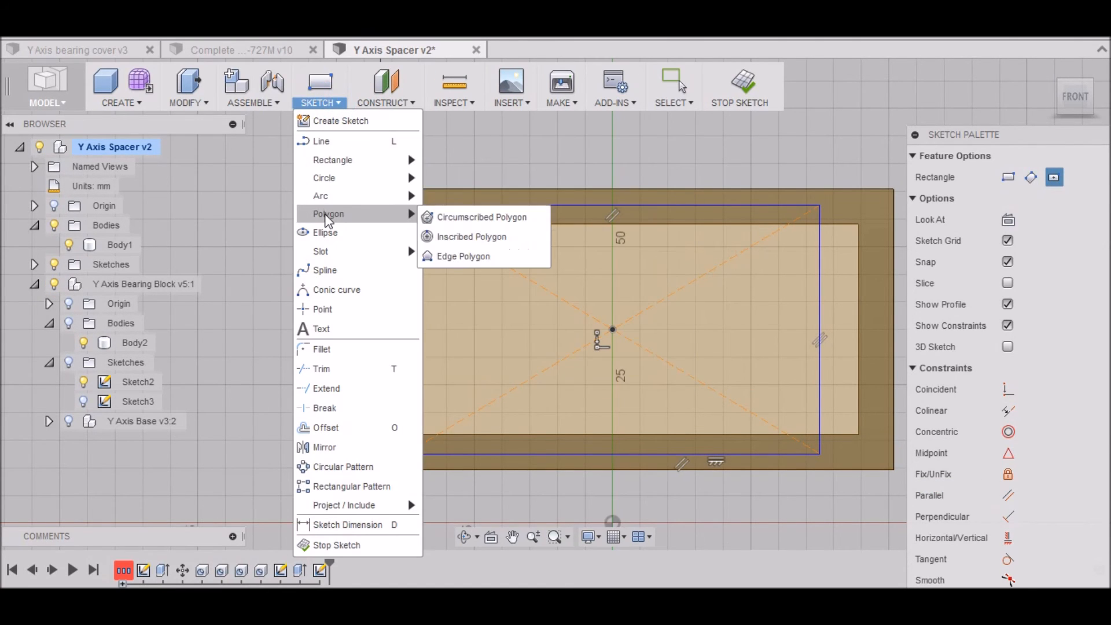
pyautogui.moveTo(351, 180)
pyautogui.click(451, 181)
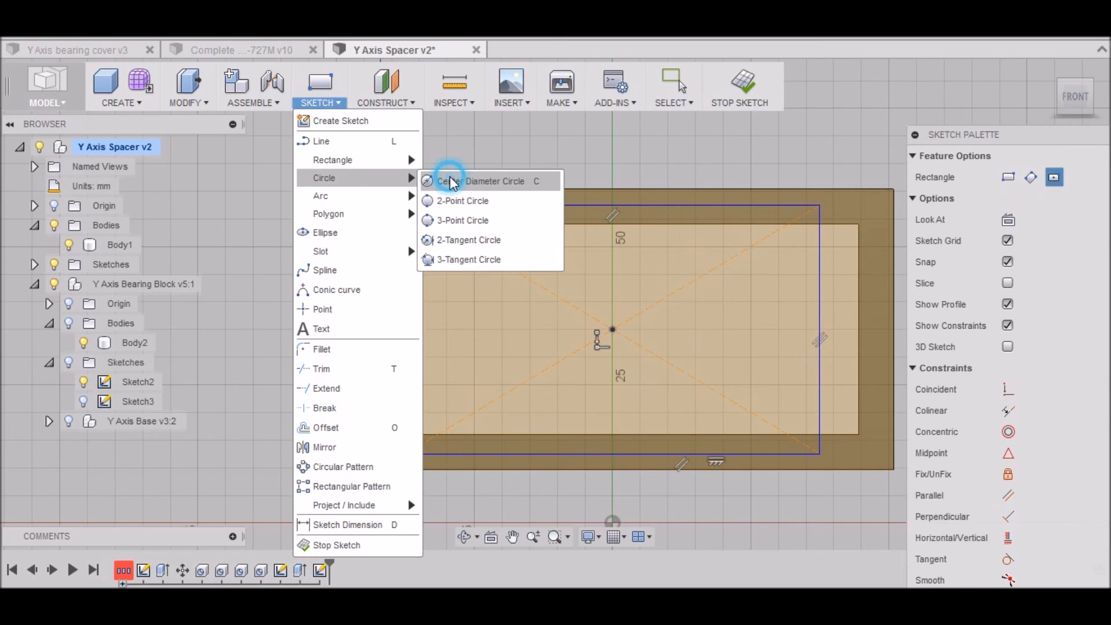
pyautogui.click(409, 206)
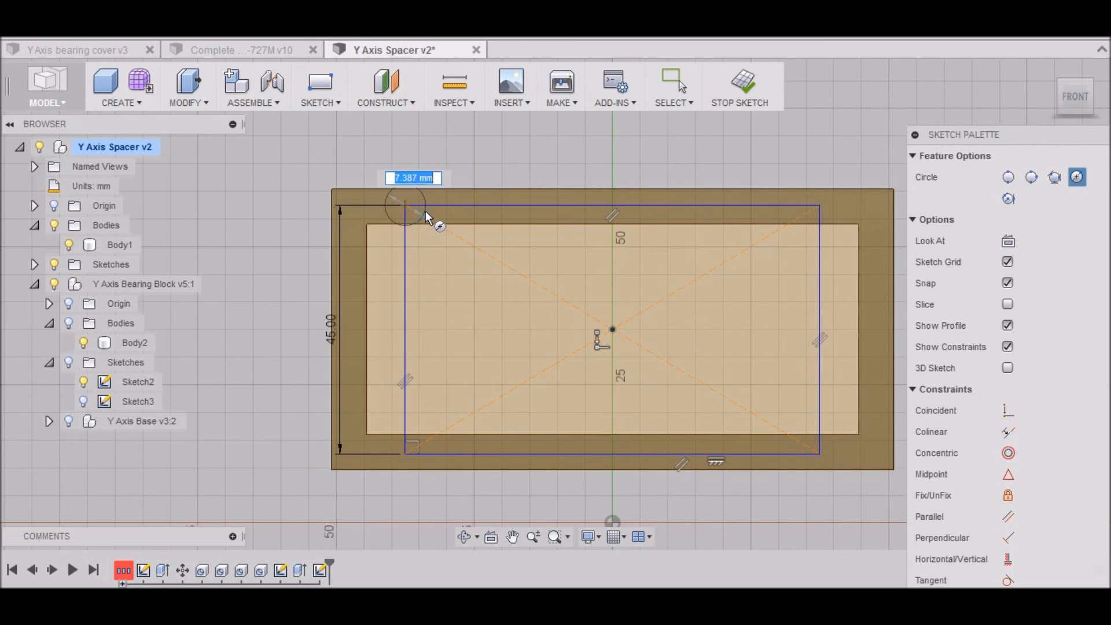
pyautogui.write('4.')
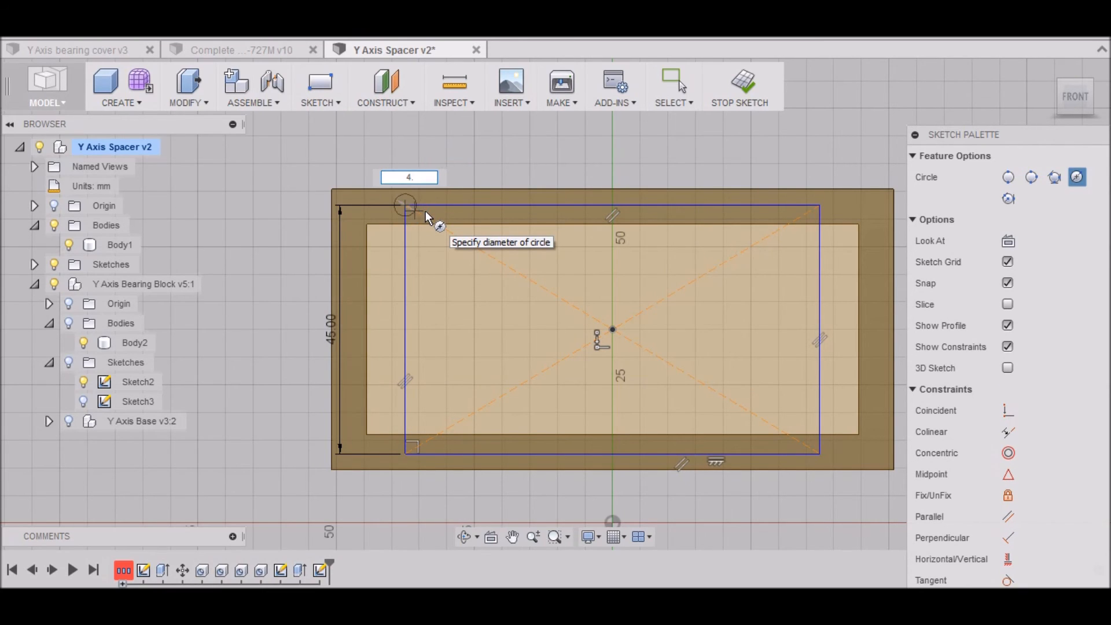
pyautogui.press('Return')
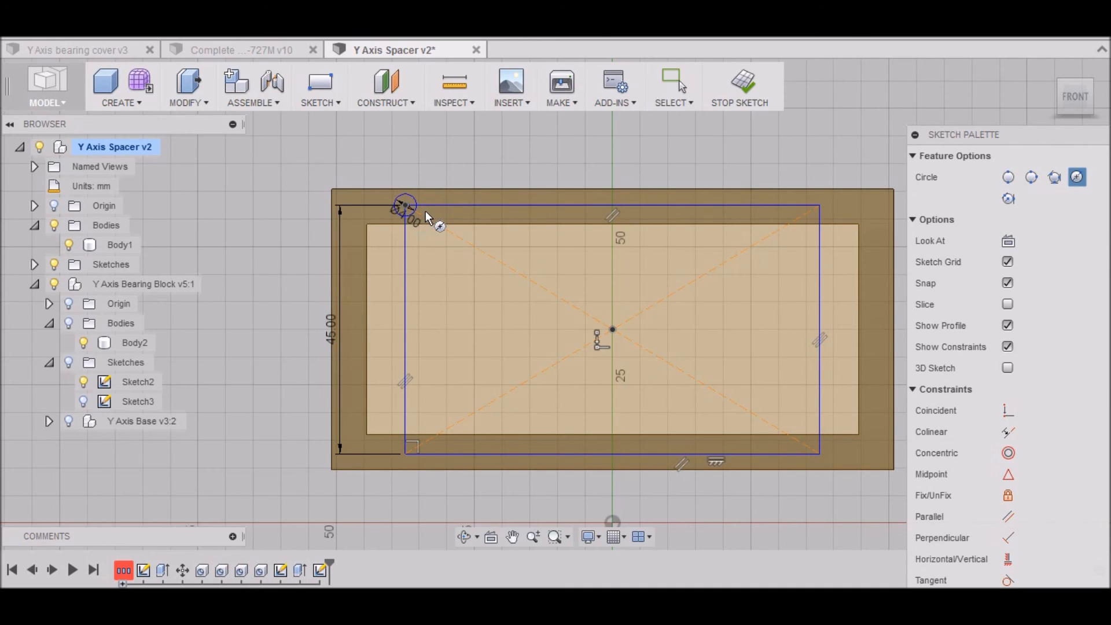
pyautogui.press('Escape')
pyautogui.scroll(-1, 427, 287)
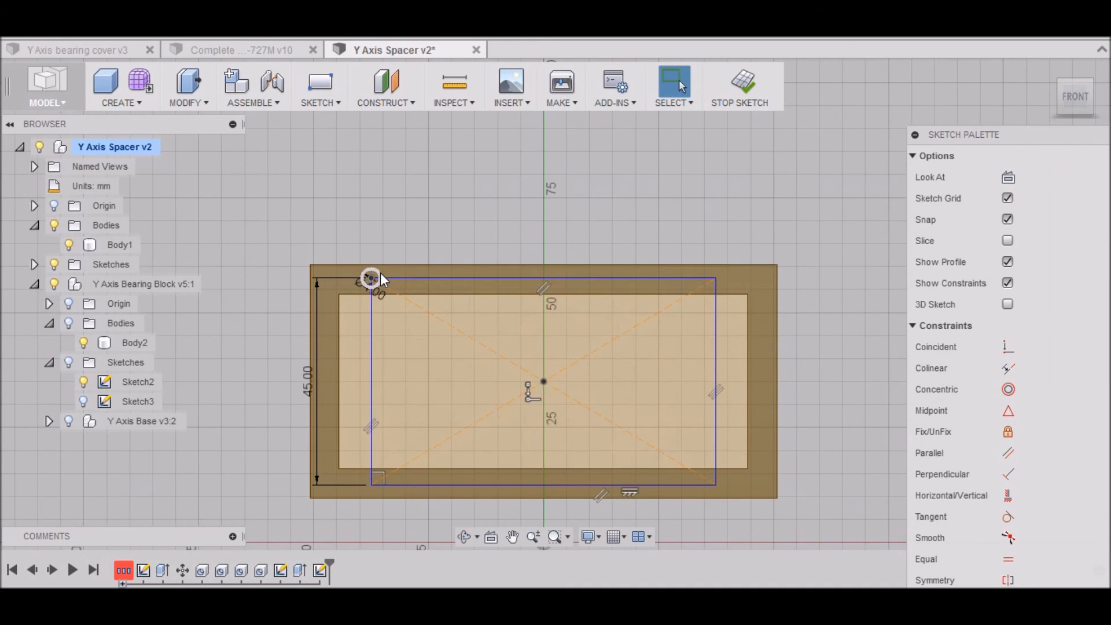
# Step: Pattern the circle rectangularly onto the other corners, 2 by 2, with extents of 75 mm horizontally and -45 mm vertically
pyautogui.click(325, 104)
pyautogui.click(329, 486)
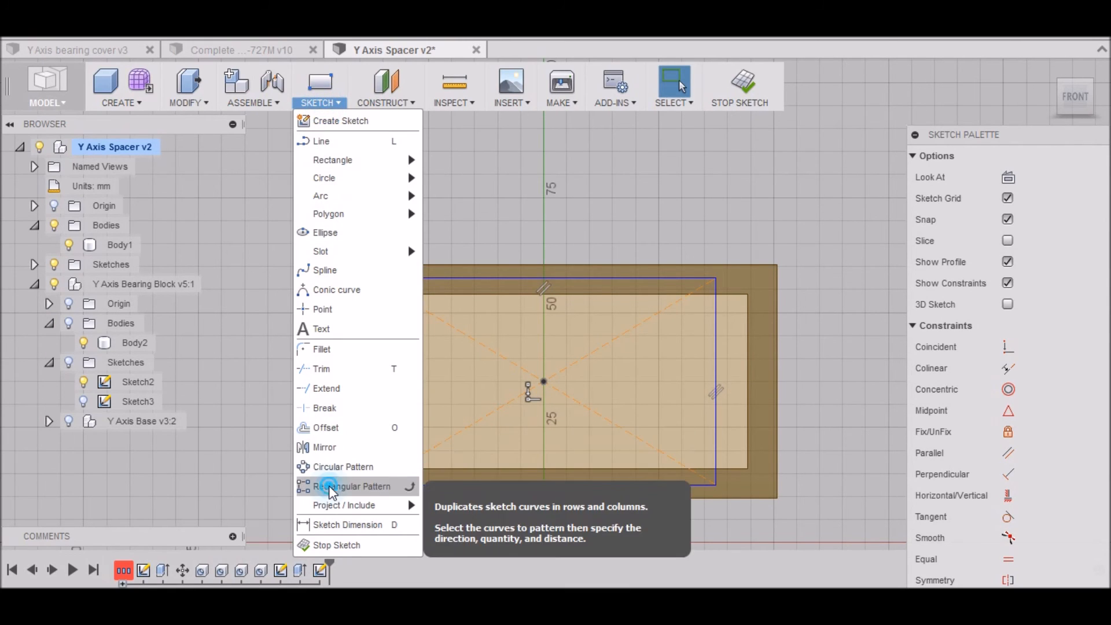
pyautogui.click(381, 273)
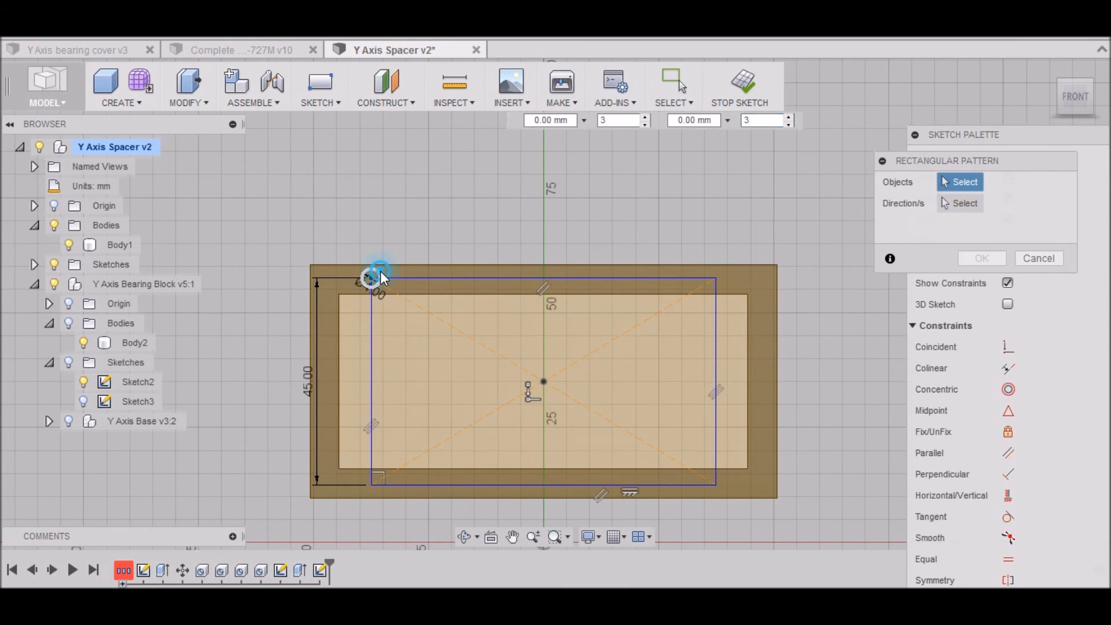
pyautogui.moveTo(964, 266); pyautogui.dragTo(958, 289)
pyautogui.write('75.')
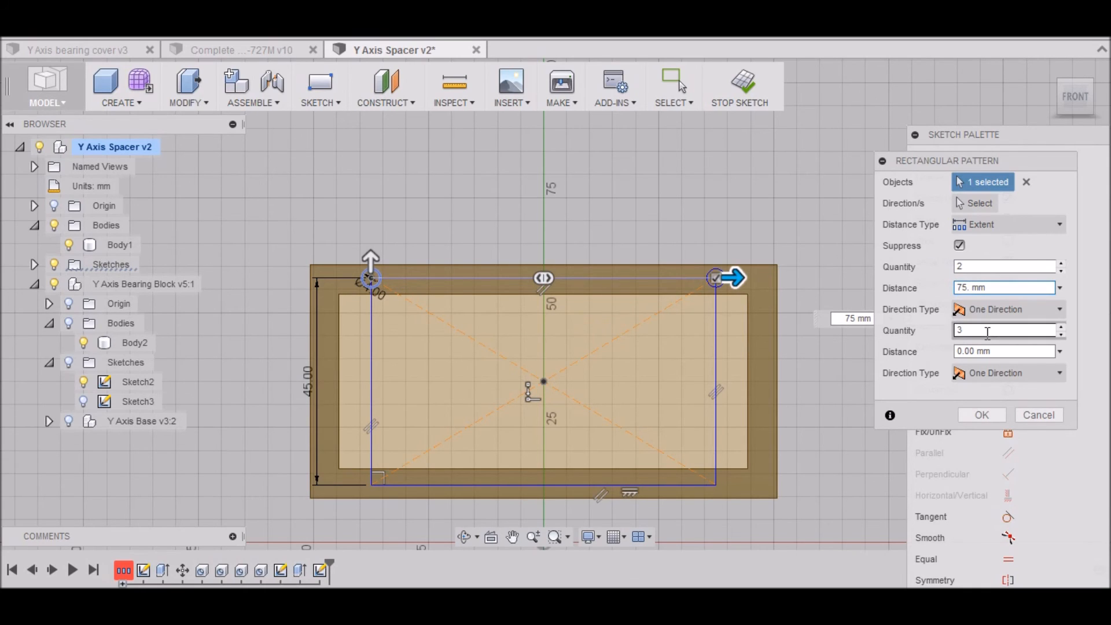
pyautogui.moveTo(979, 330); pyautogui.dragTo(945, 338)
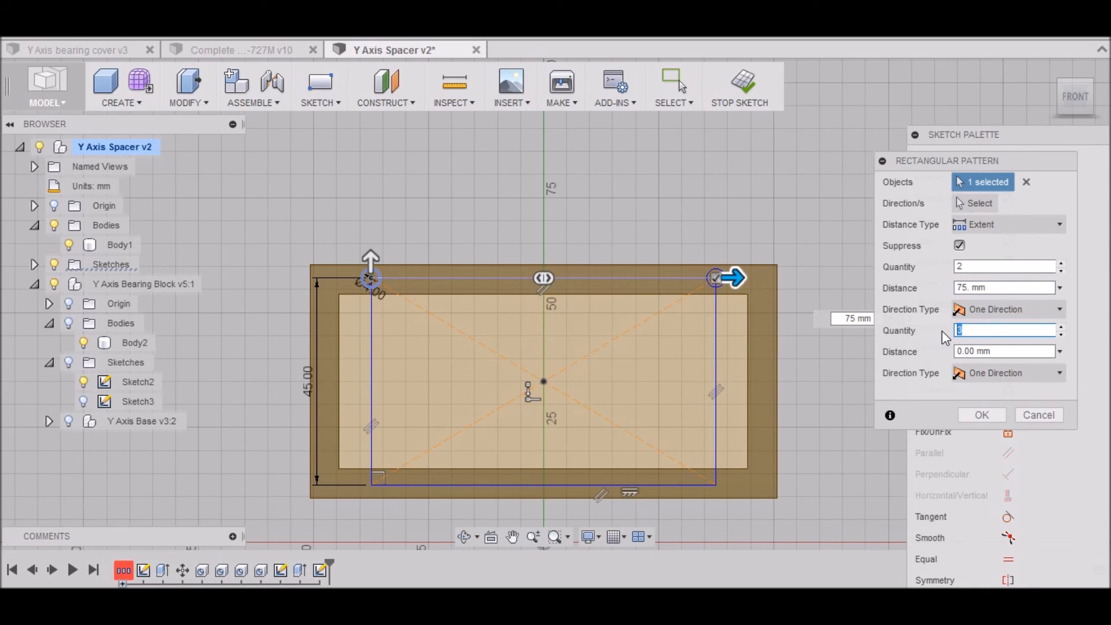
pyautogui.write('2')
pyautogui.press('Tab')
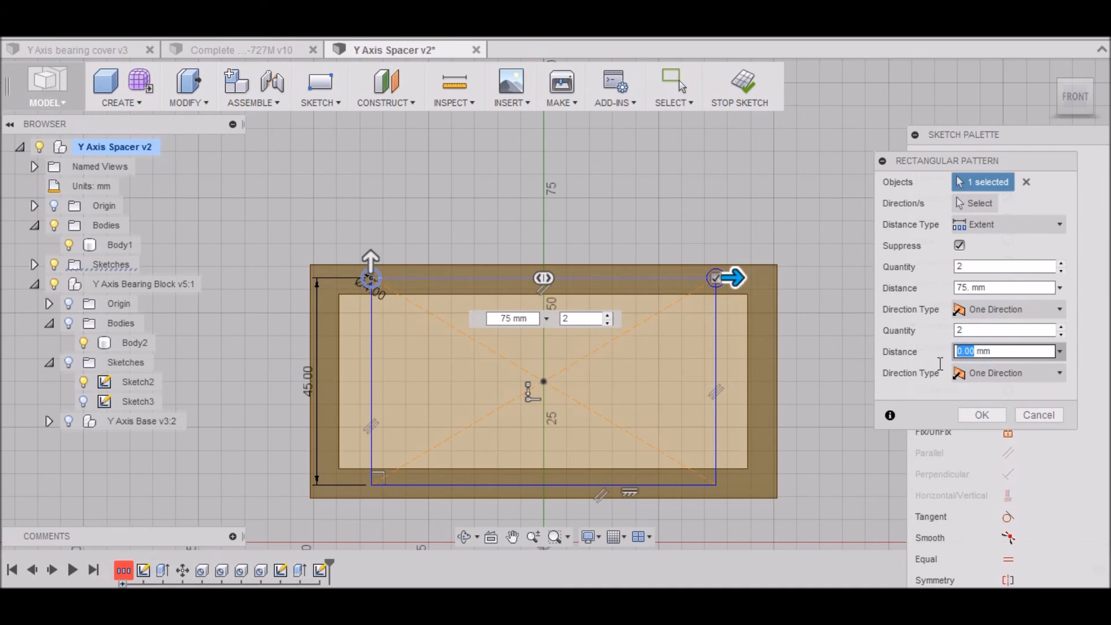
pyautogui.write('-45')
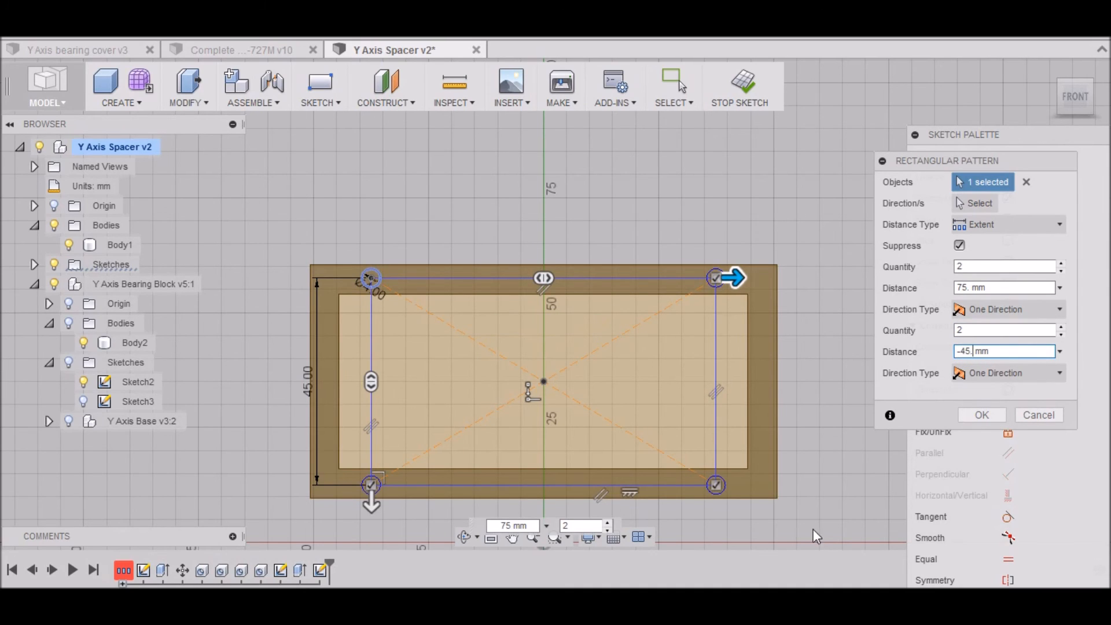
pyautogui.write('.')
pyautogui.click(970, 410)
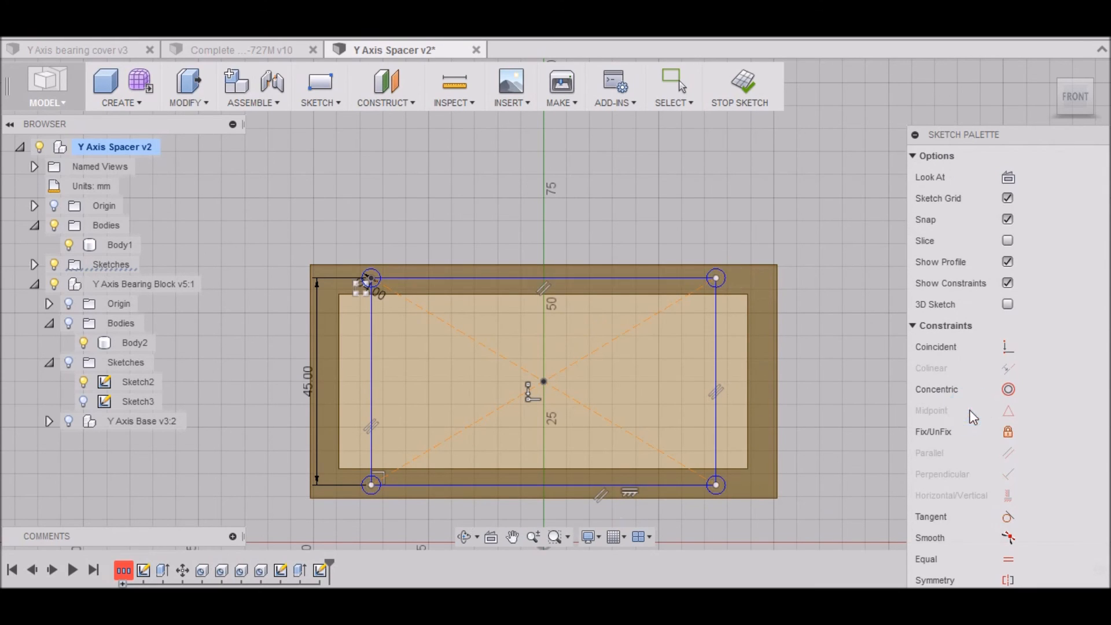
# Step: Delete the rectangle's four side lines, keeping the corner circles, and finish the sketch
pyautogui.click(640, 277)
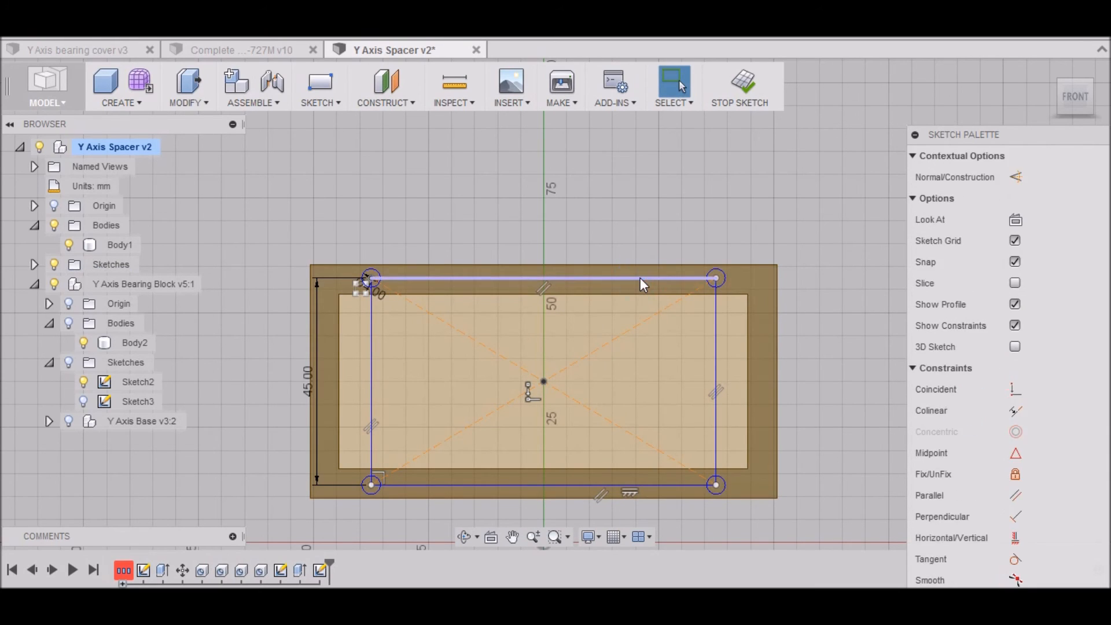
pyautogui.press('Delete')
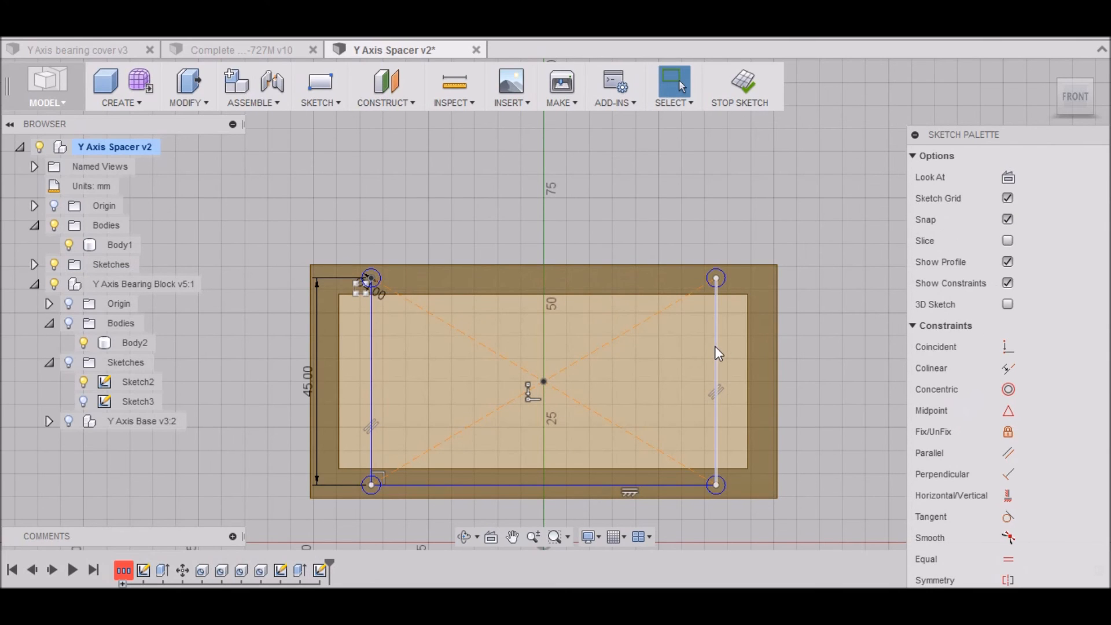
pyautogui.press('Delete')
pyautogui.click(658, 484)
pyautogui.press('Delete')
pyautogui.click(372, 360)
pyautogui.press('Delete')
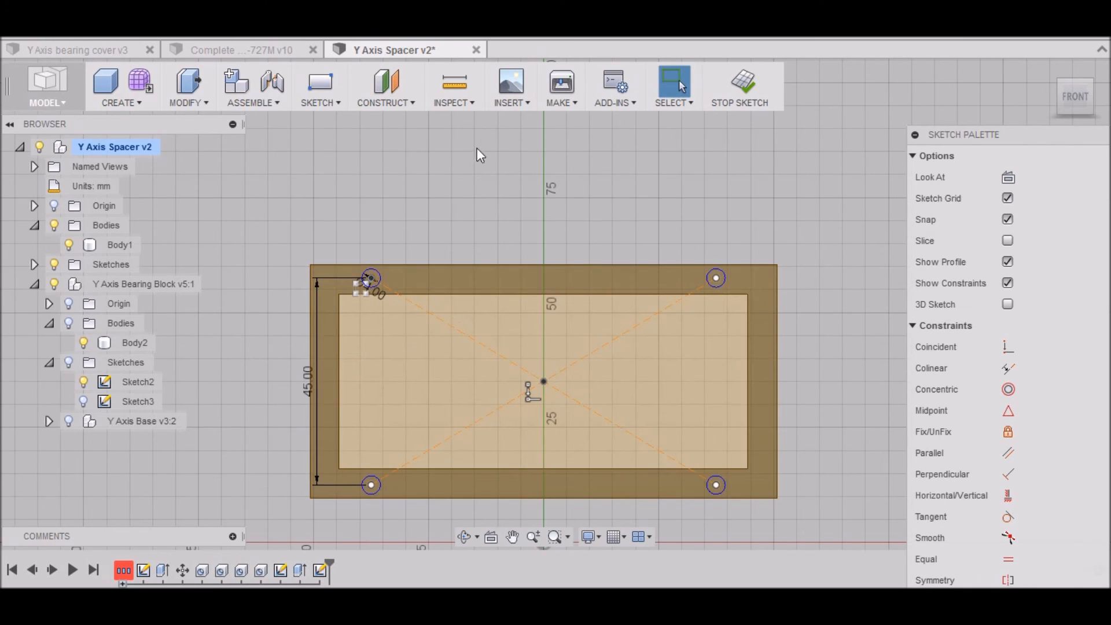
pyautogui.click(730, 85)
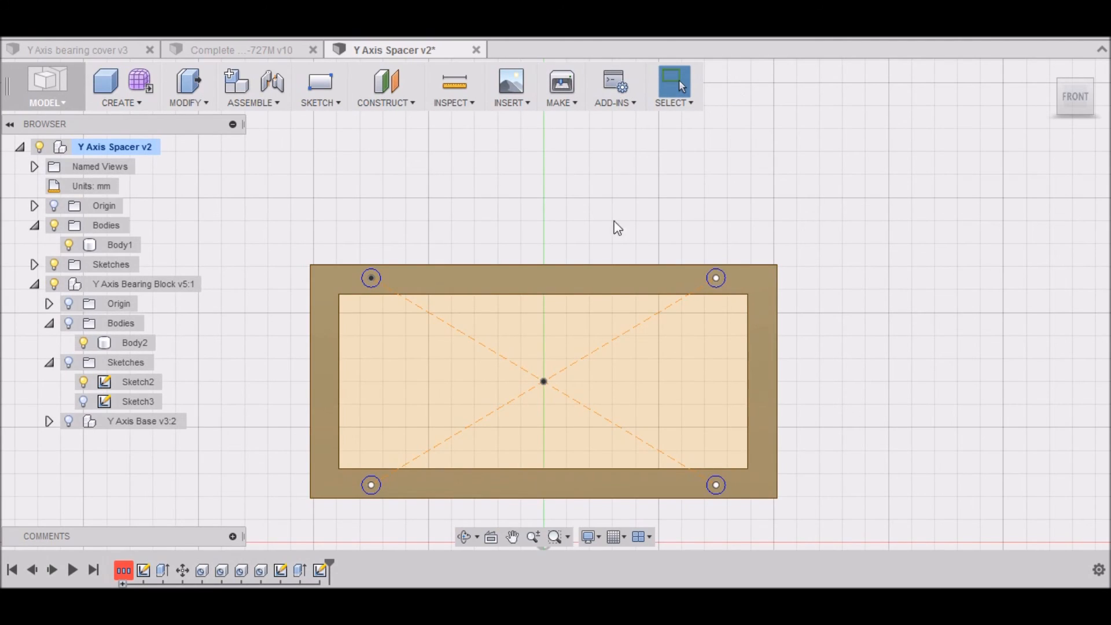
# Step: Extrude the four corner circles inward from the front face to cut the screw holes
pyautogui.moveTo(1065, 93)
pyautogui.mouseDown()
pyautogui.moveTo(1044, 95)
pyautogui.moveTo(1044, 107)
pyautogui.mouseUp()
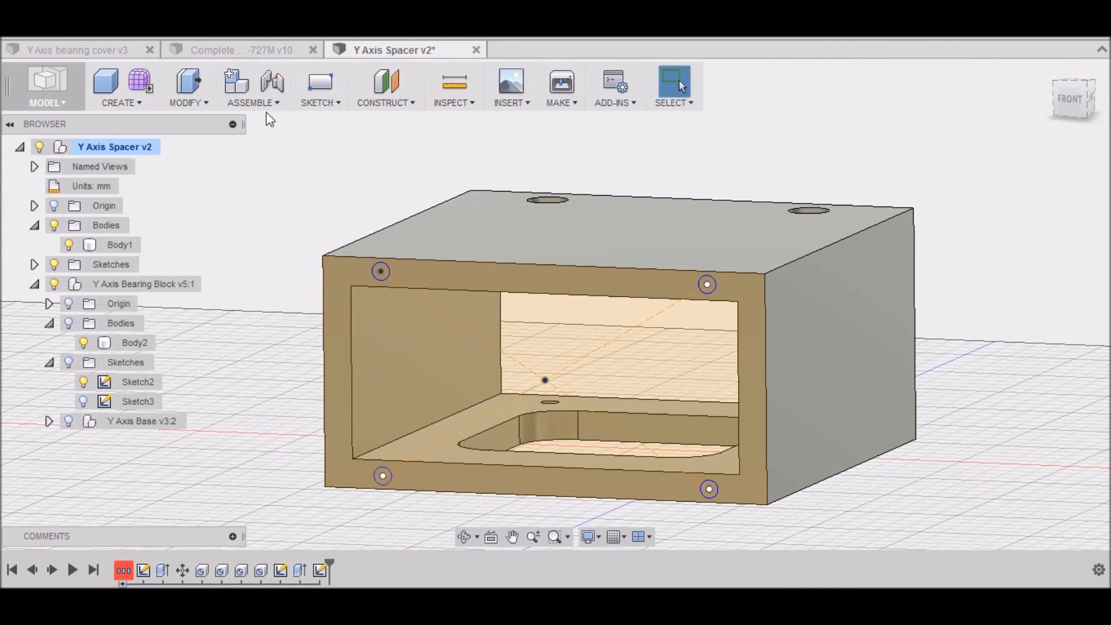
pyautogui.click(200, 103)
pyautogui.click(206, 120)
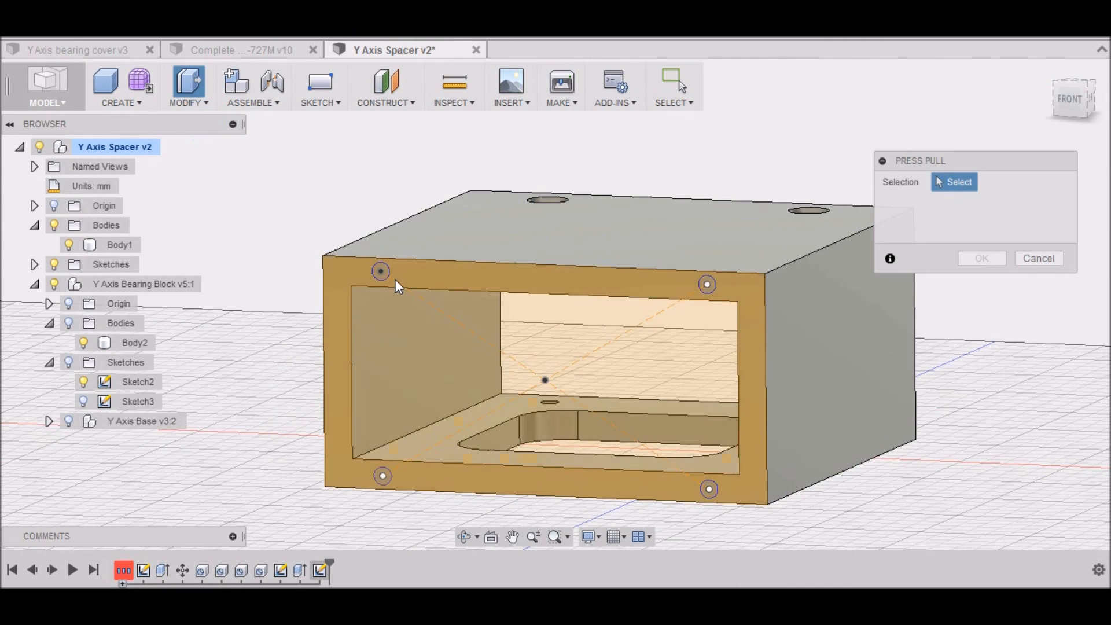
pyautogui.click(383, 270)
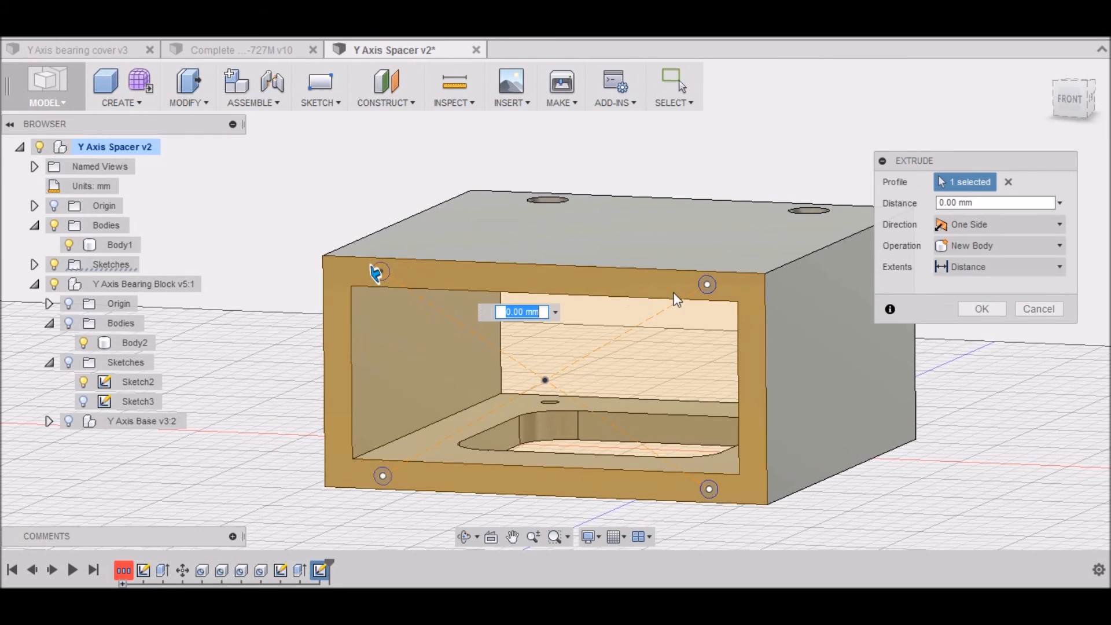
pyautogui.click(708, 284)
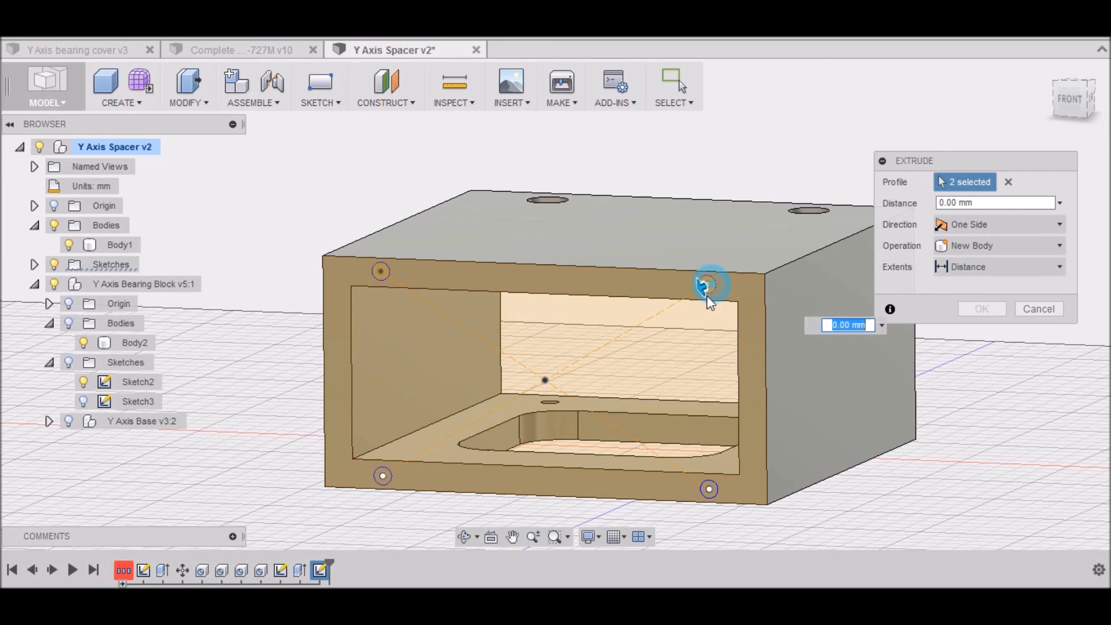
pyautogui.click(710, 490)
pyautogui.click(383, 478)
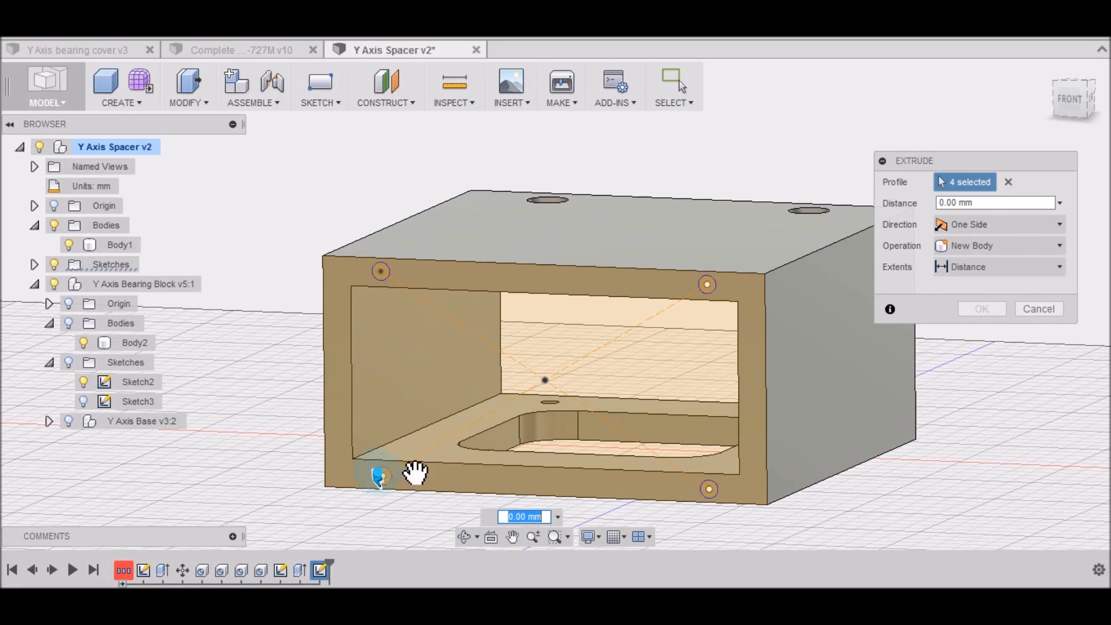
pyautogui.doubleClick(955, 203)
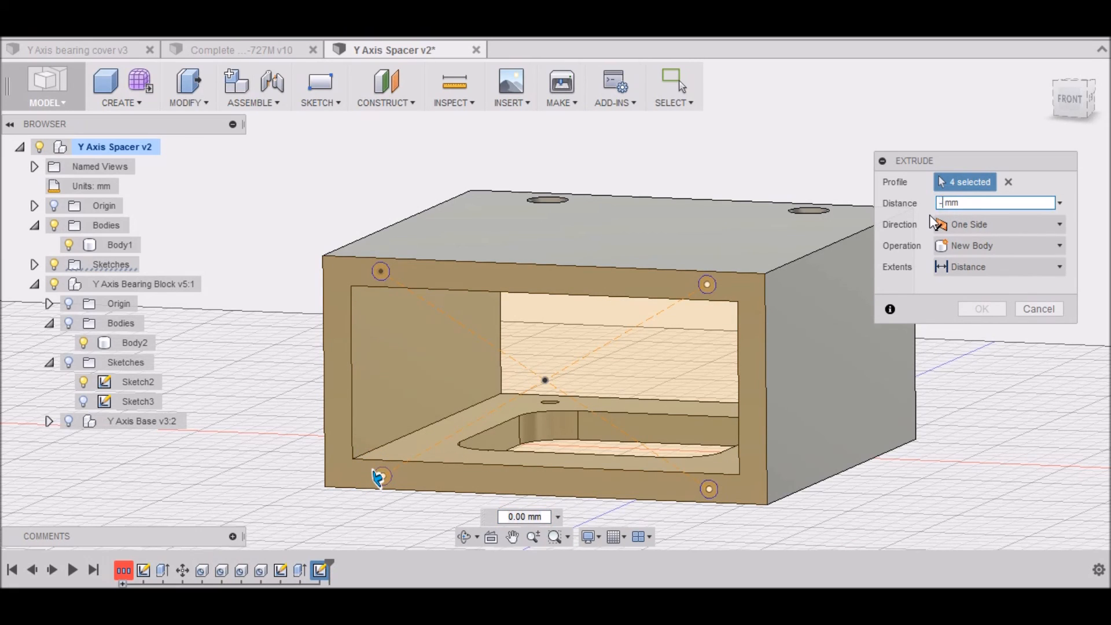
pyautogui.press('Return')
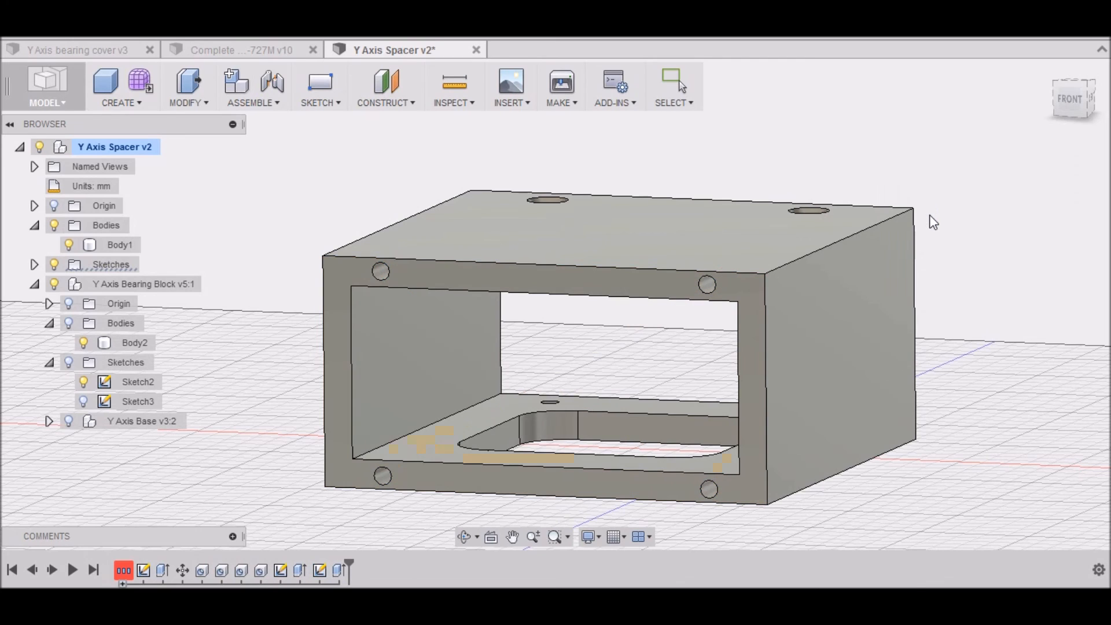
# Step: Add full-length, right-hand ISO Metric M4x0.5 threads, class 6H, to the four corner holes in the front face
pyautogui.click(1067, 99)
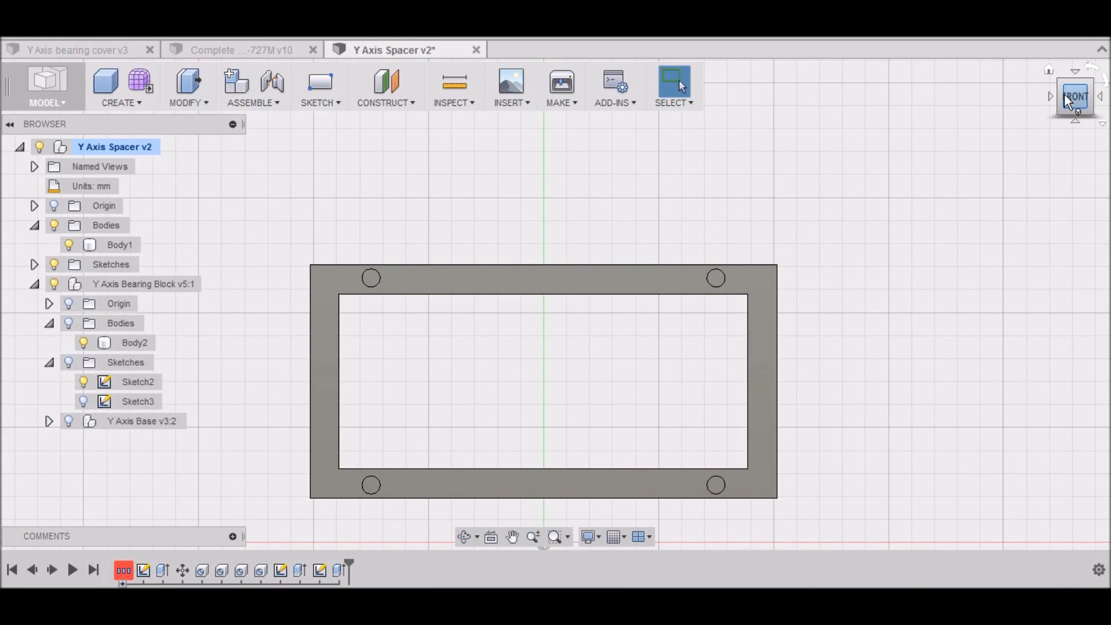
pyautogui.click(1050, 70)
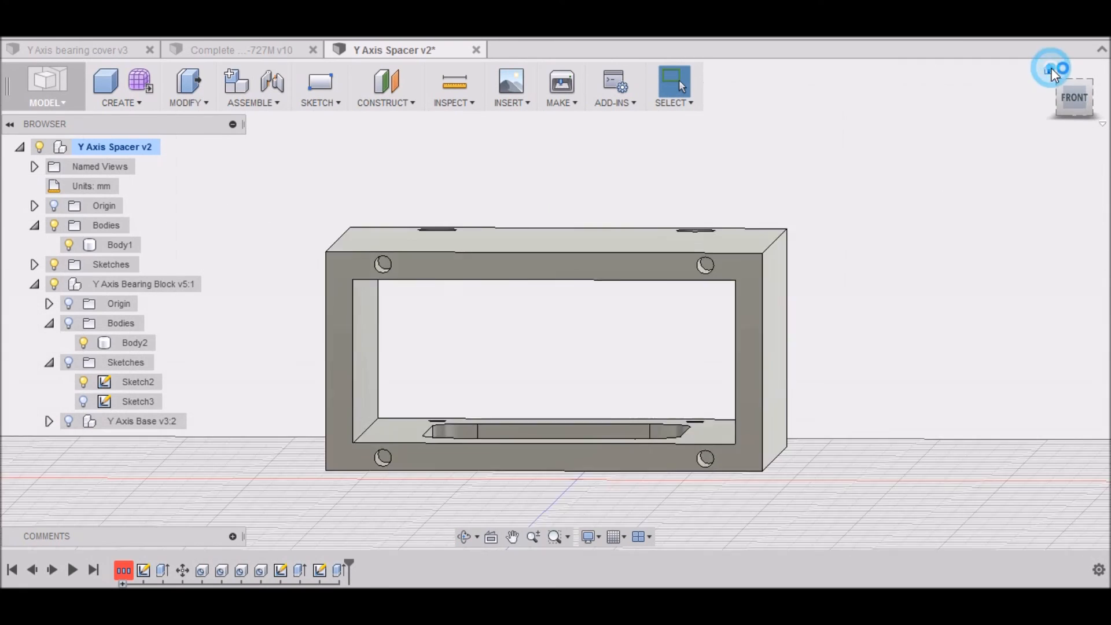
pyautogui.click(139, 103)
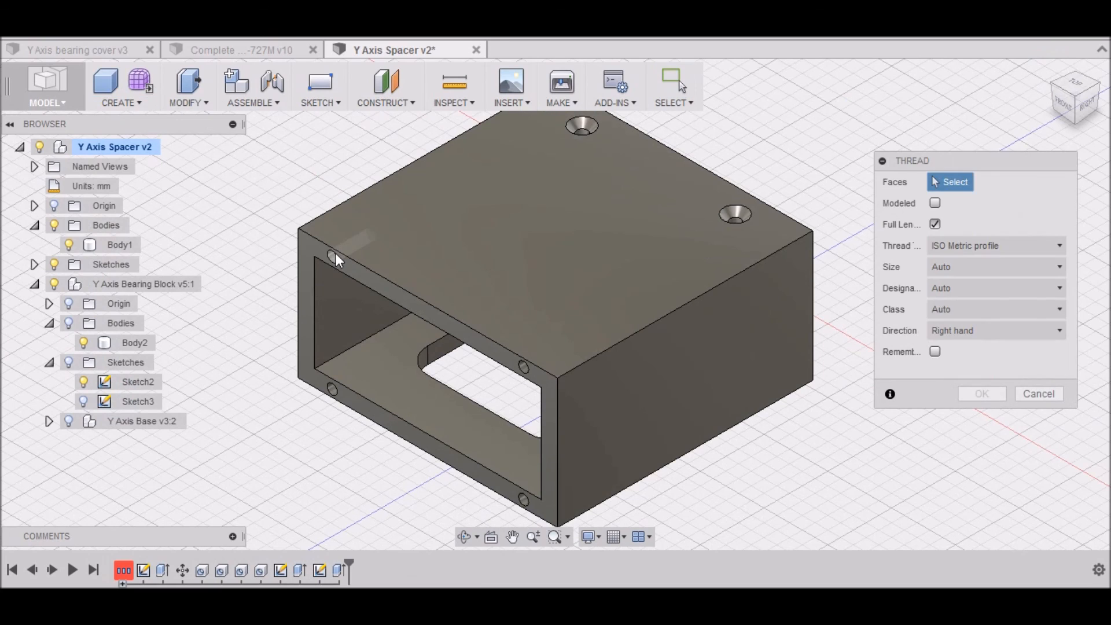
pyautogui.click(332, 255)
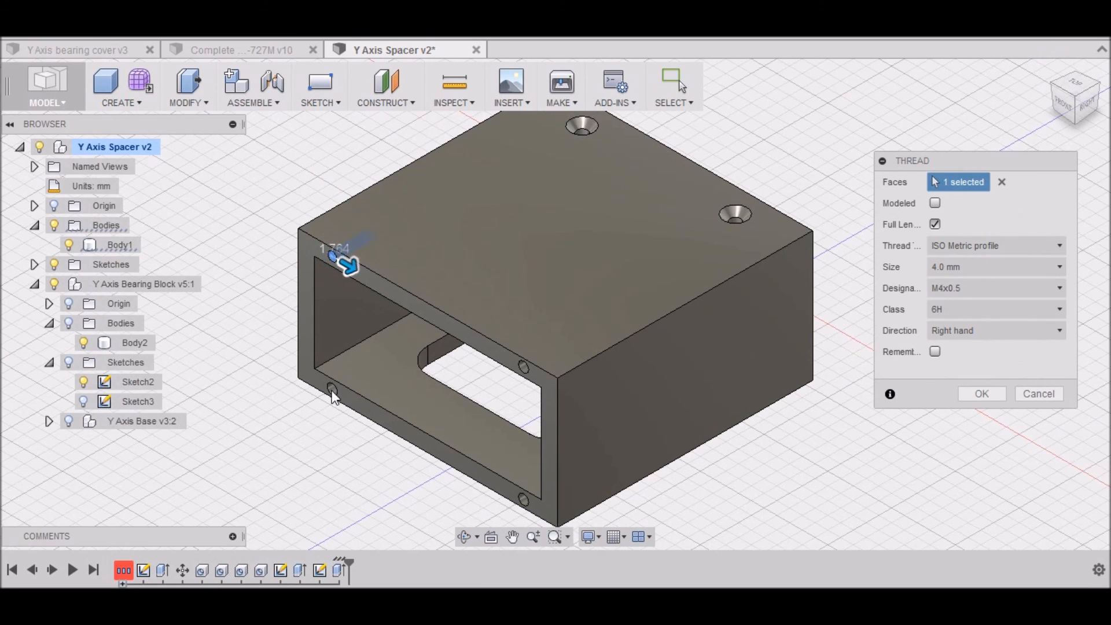
pyautogui.click(331, 389)
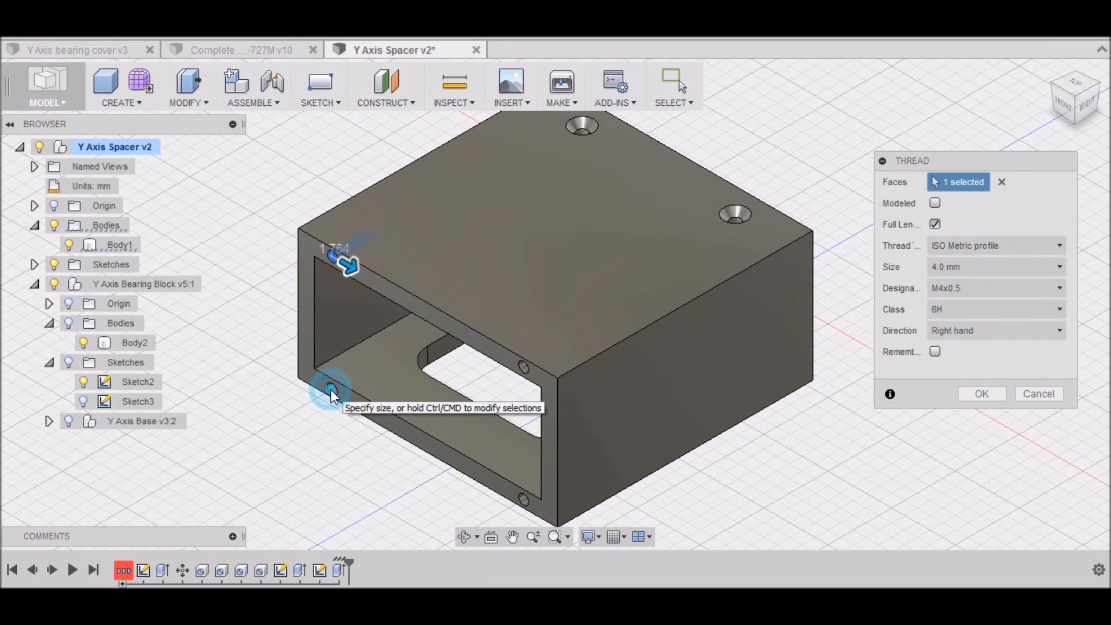
pyautogui.scroll(5, 333, 389)
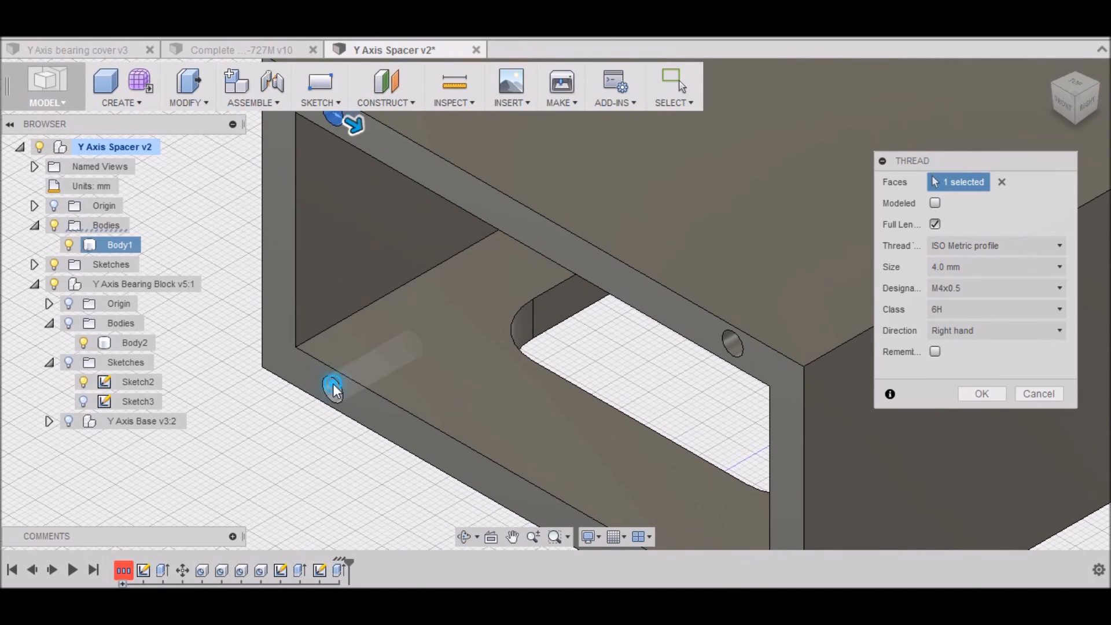
pyautogui.click(333, 386)
pyautogui.click(731, 347)
pyautogui.scroll(-4, 646, 322)
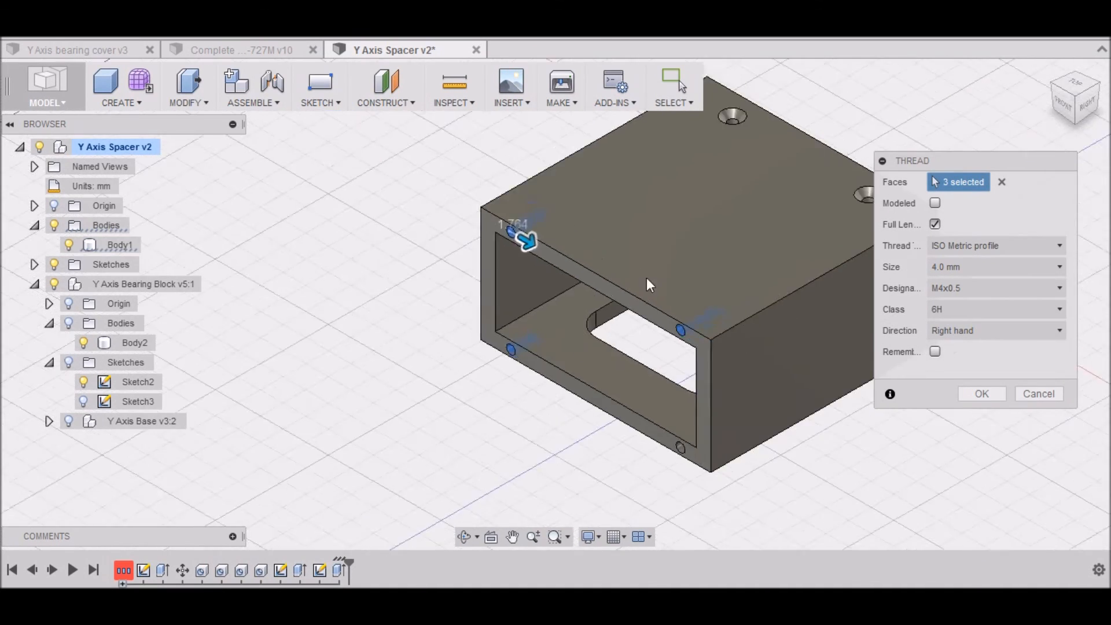
pyautogui.scroll(3, 658, 422)
pyautogui.click(657, 370)
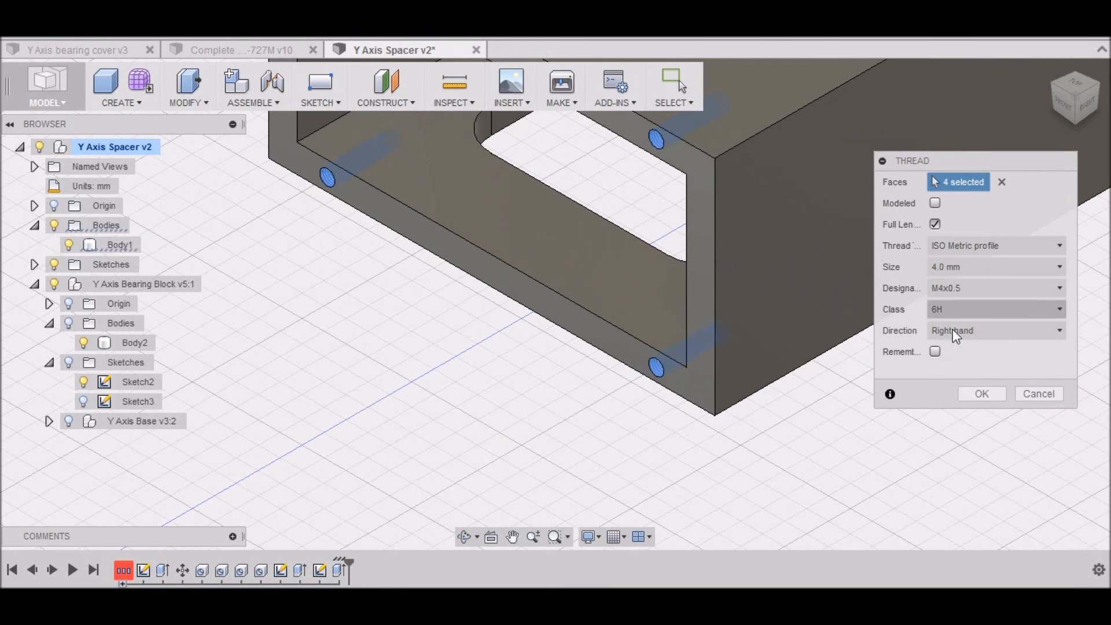
pyautogui.click(971, 393)
pyautogui.scroll(-5, 861, 454)
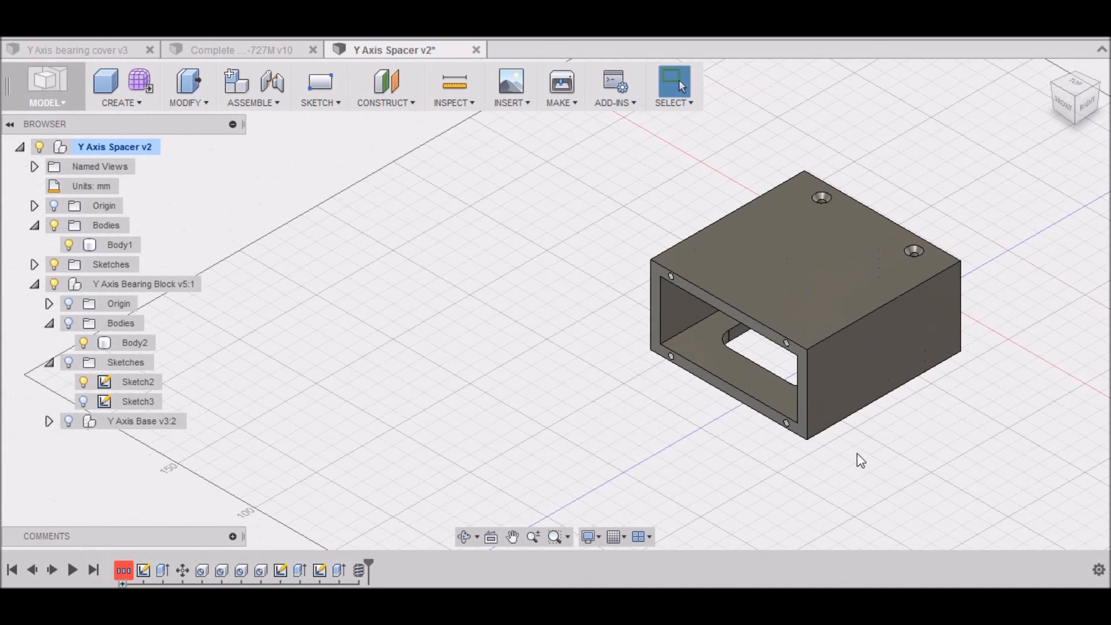
# Step: Show the bodies of the Y Axis Bearing Block behind the spacer
pyautogui.click(1049, 71)
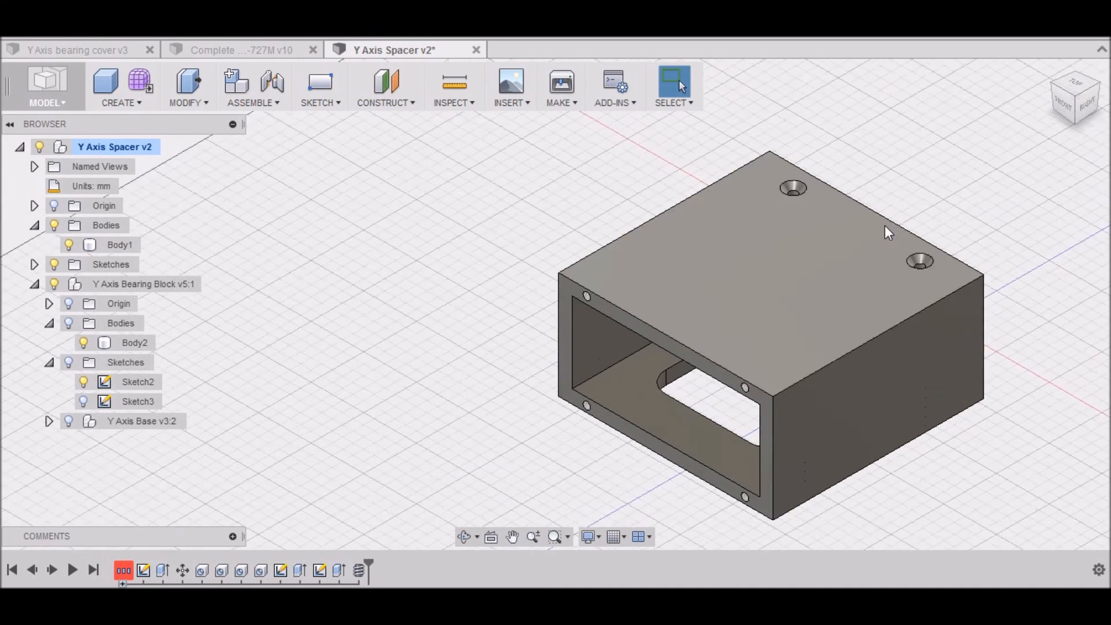
pyautogui.click(1050, 71)
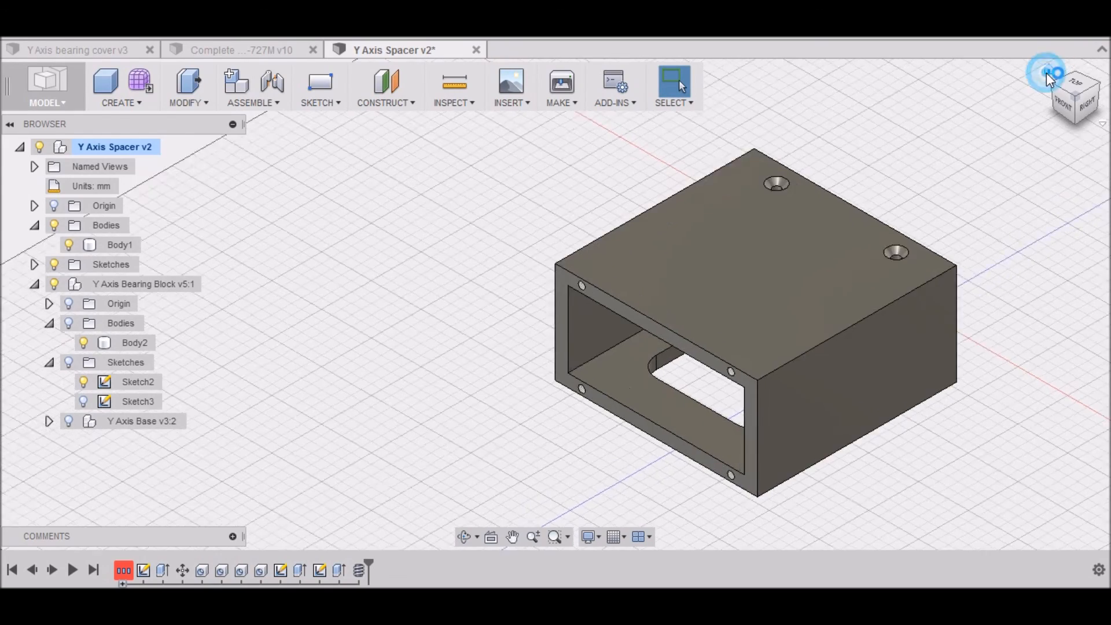
pyautogui.scroll(-2, 810, 379)
pyautogui.scroll(-1, 815, 383)
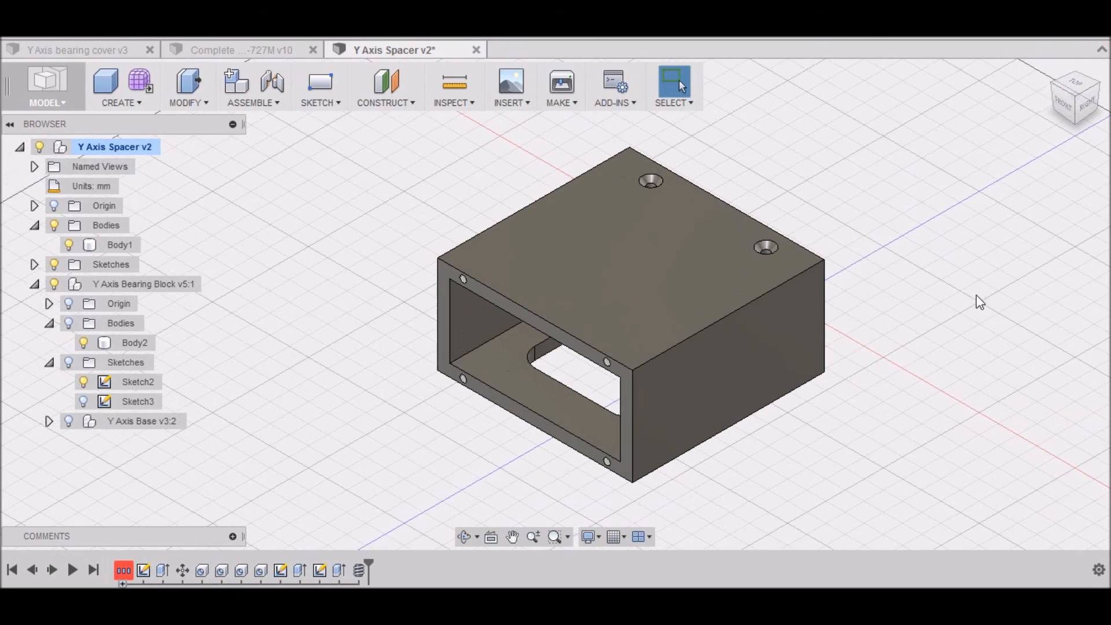
pyautogui.click(1048, 71)
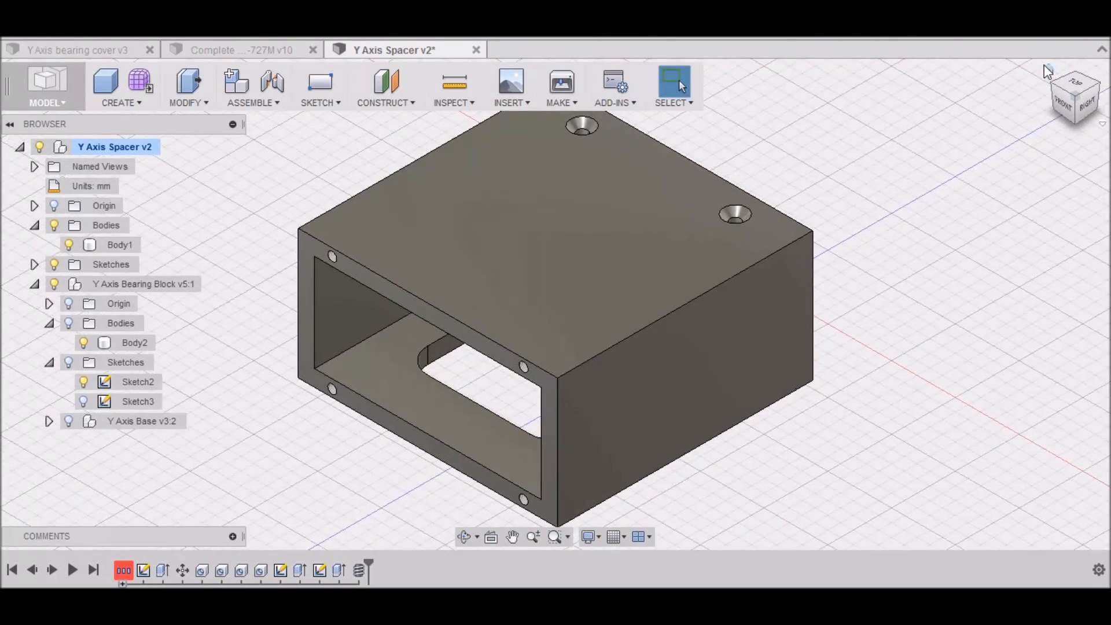
pyautogui.click(68, 324)
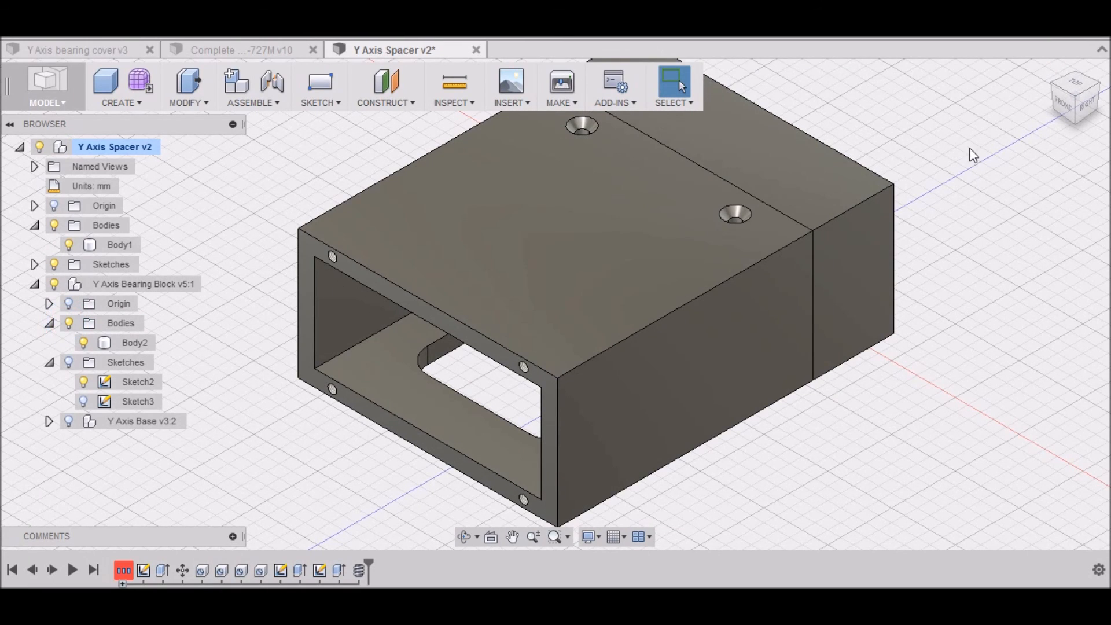
# Step: Examine how the spacer fits against the bearing block from below, through the front opening and in the isometric view
pyautogui.moveTo(1065, 102)
pyautogui.mouseDown()
pyautogui.moveTo(1081, 54)
pyautogui.moveTo(950, 191)
pyautogui.mouseUp()
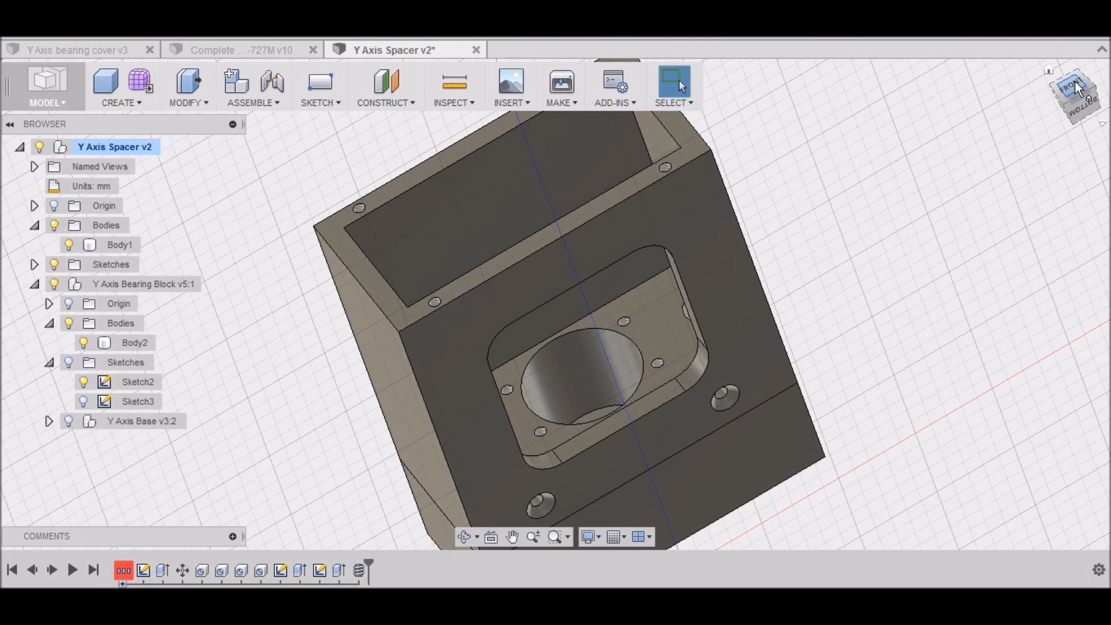
pyautogui.click(1081, 107)
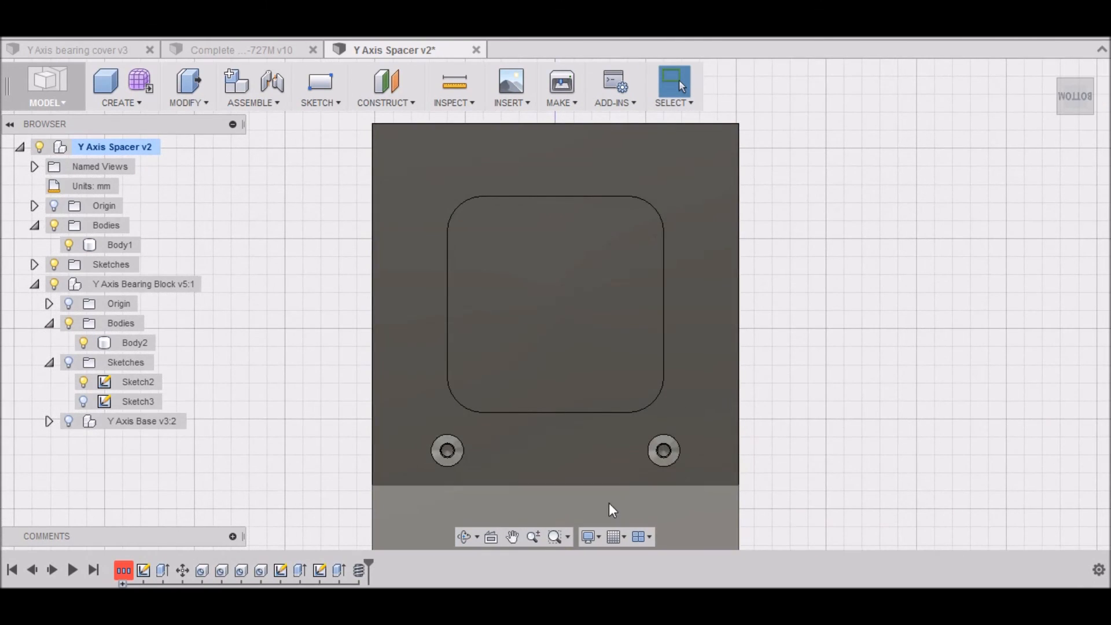
pyautogui.scroll(3, 503, 489)
pyautogui.moveTo(1075, 95)
pyautogui.mouseDown()
pyautogui.moveTo(959, 96)
pyautogui.moveTo(1074, 96)
pyautogui.moveTo(1066, 101)
pyautogui.mouseUp()
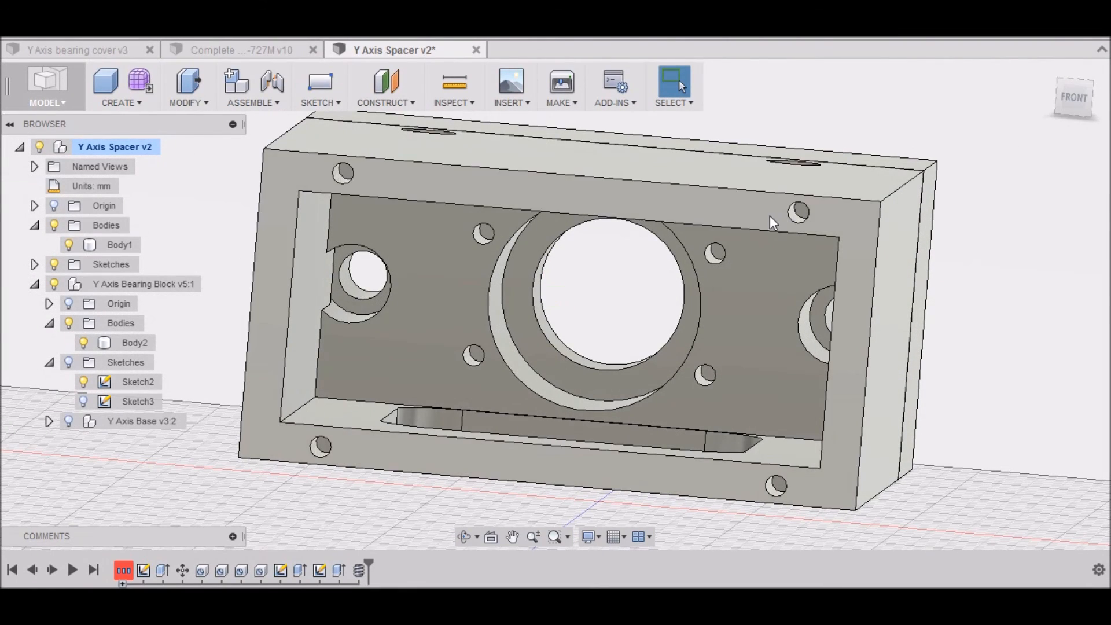
pyautogui.moveTo(1086, 97)
pyautogui.click(1051, 72)
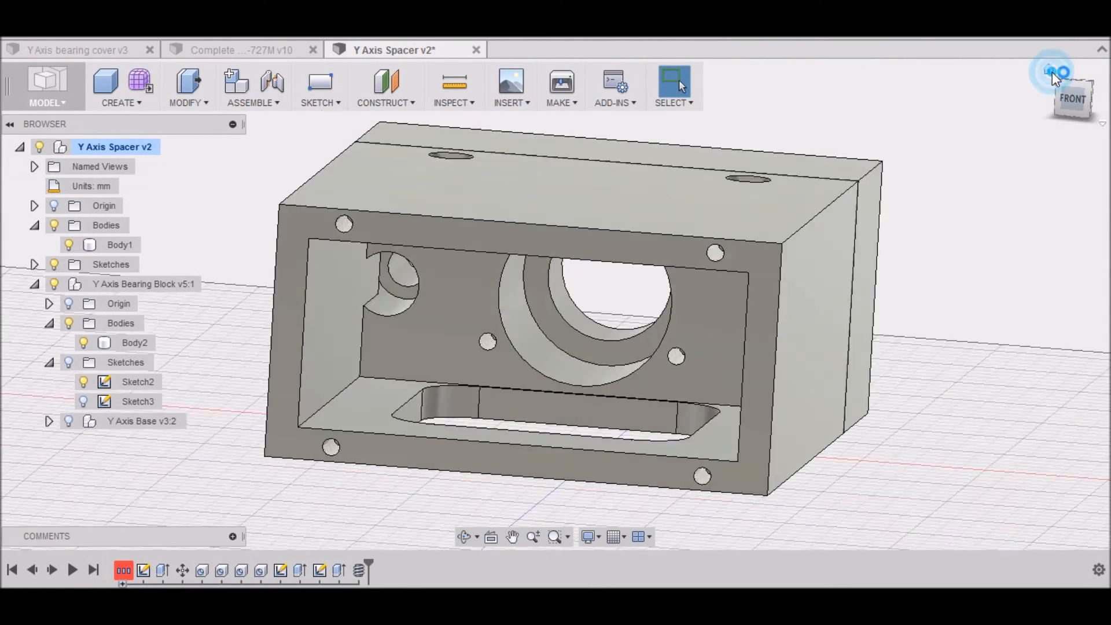
pyautogui.click(602, 446)
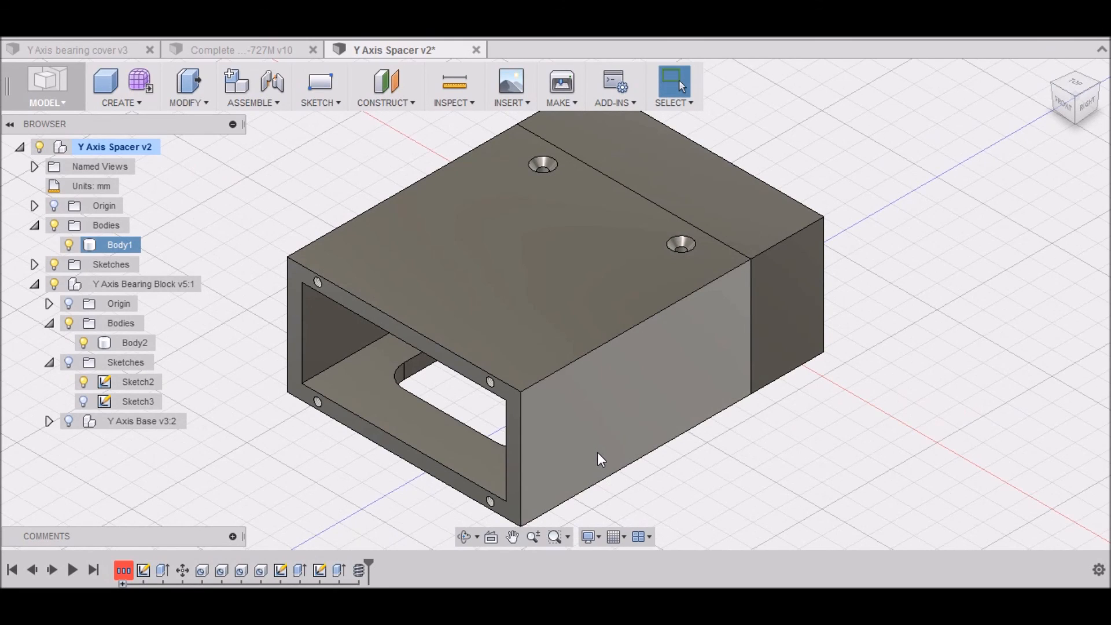
pyautogui.click(792, 523)
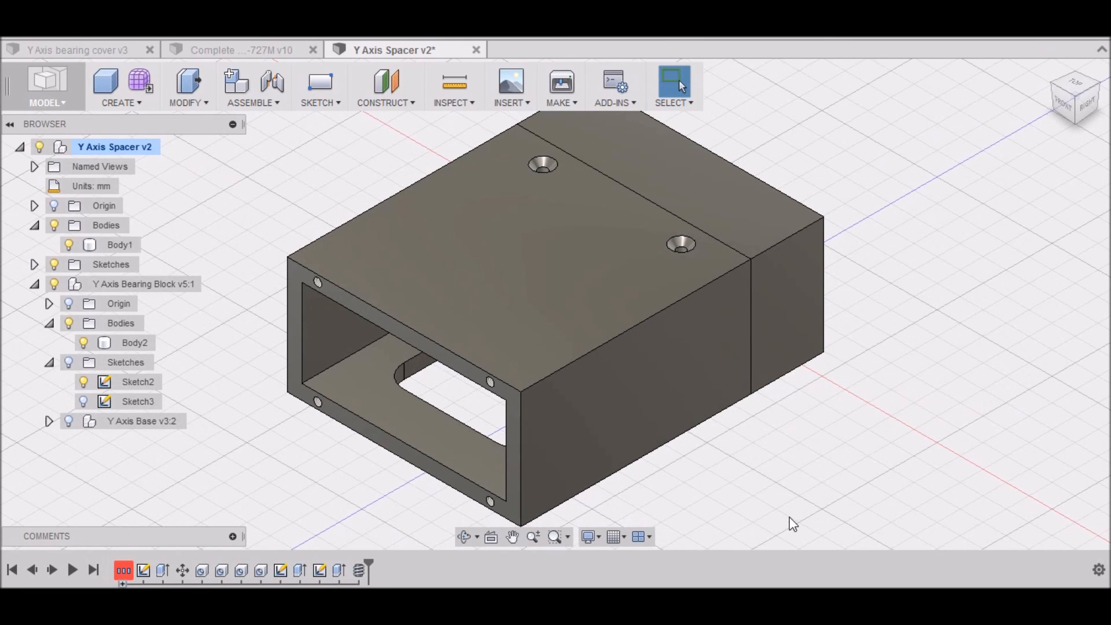